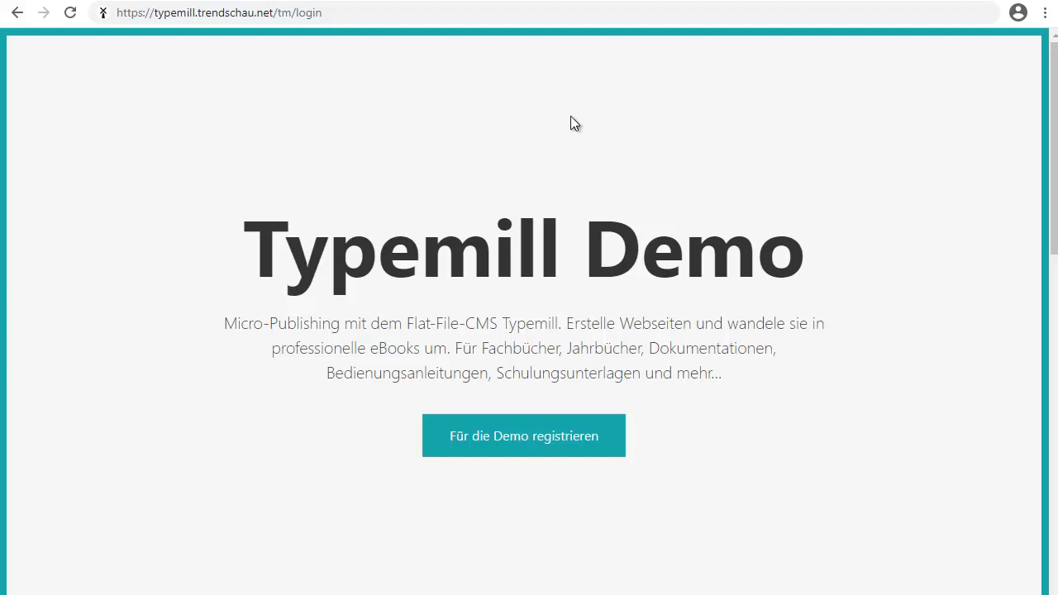
Open the site's tm/login page and log in with the prefilled account credentials
left_click(423, 8)
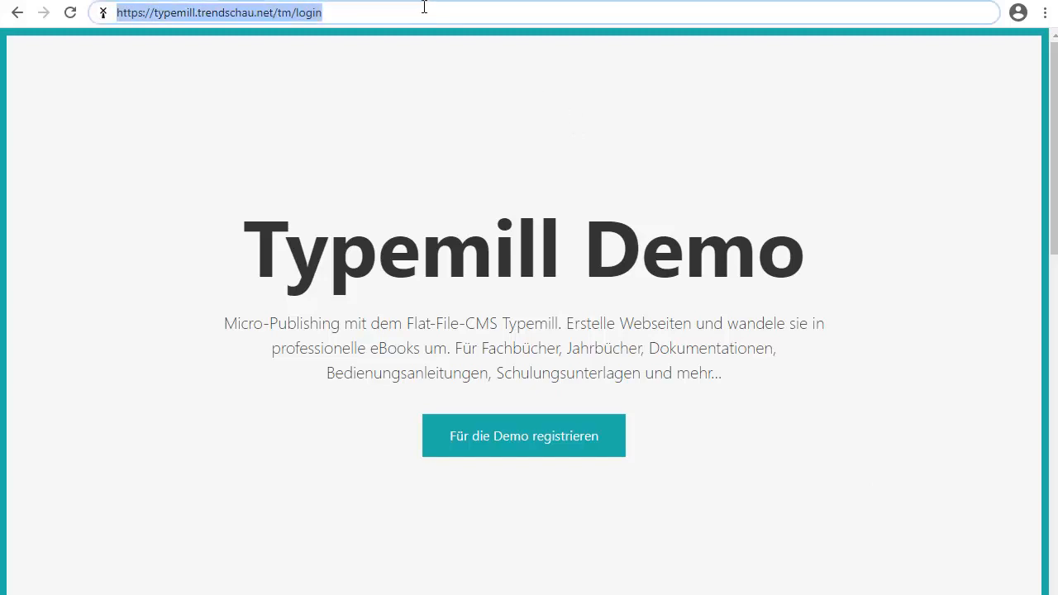
key("Return")
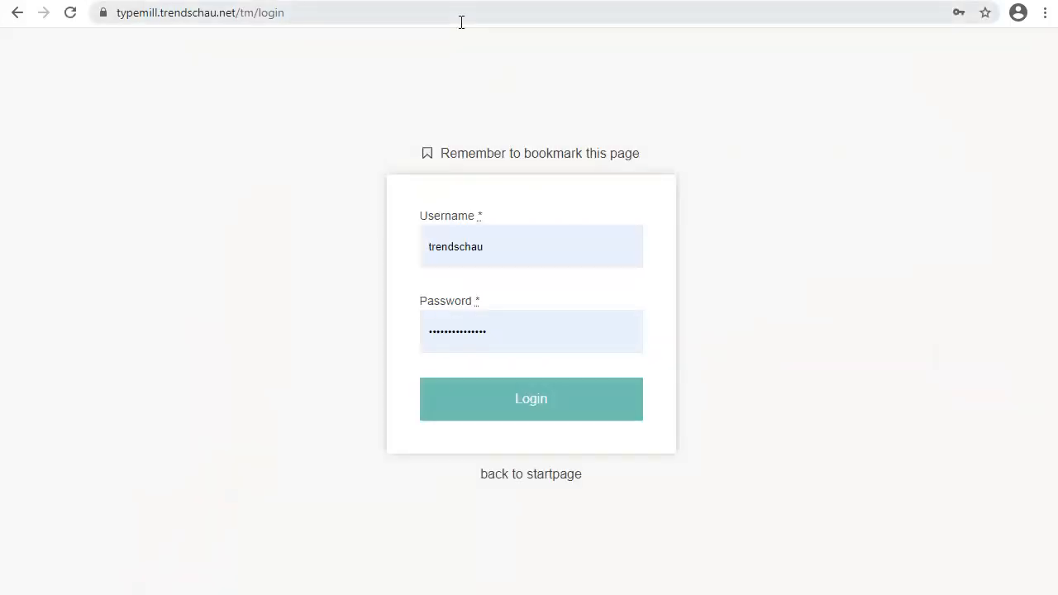
left_click(550, 410)
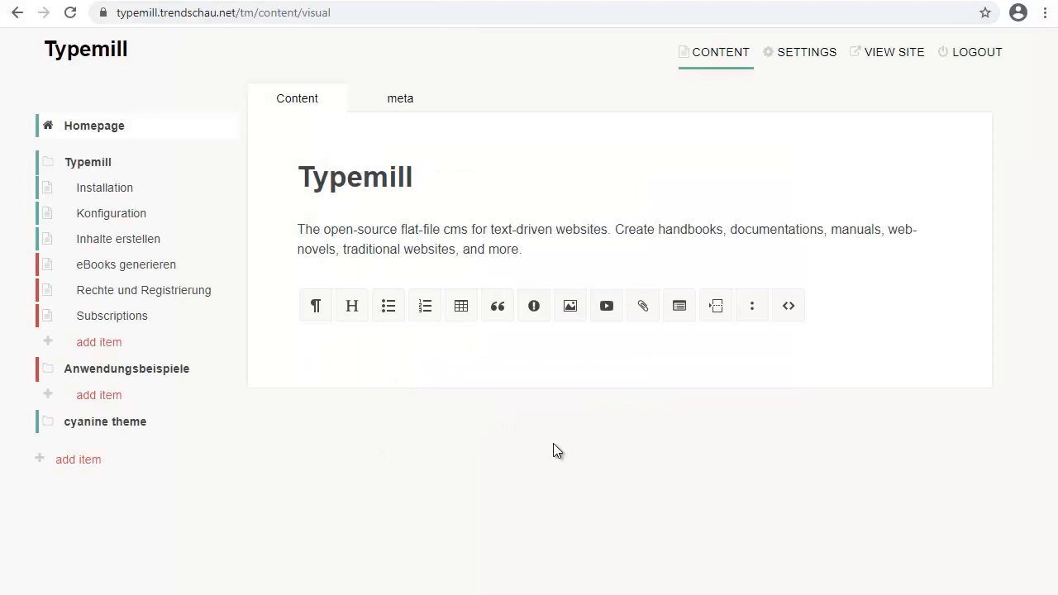
Activate the ebooks plugin with its features enabled for both settings and pages, and save all plugin settings
left_click(809, 60)
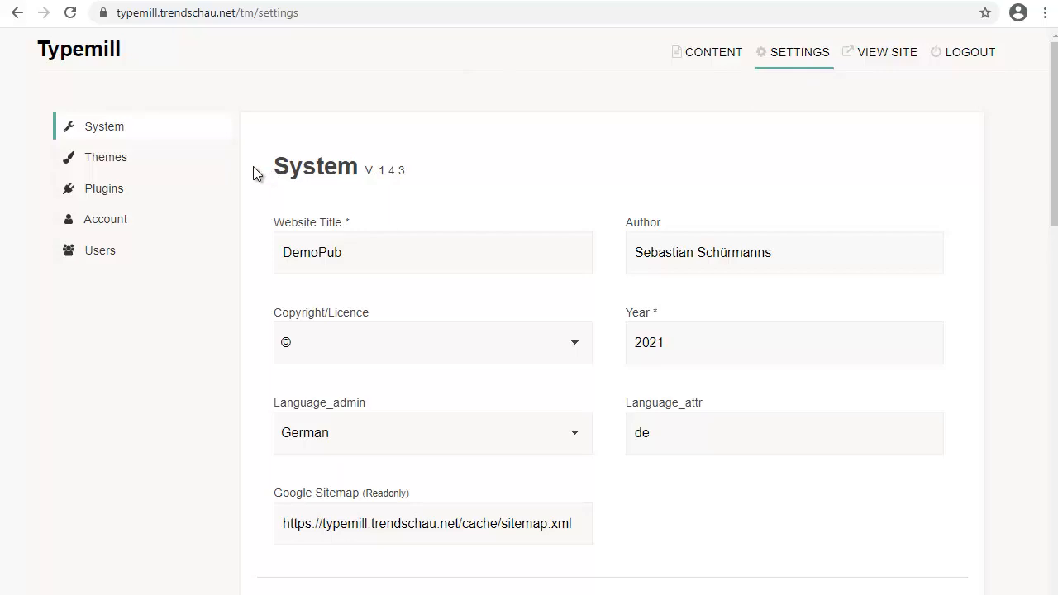
left_click(167, 191)
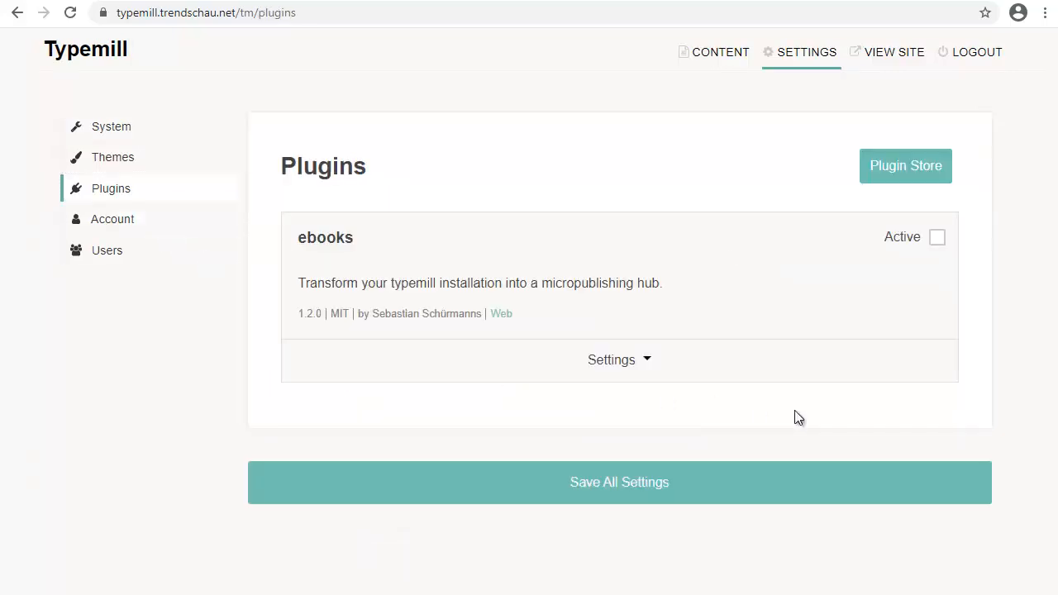
left_click(937, 242)
left_click(665, 366)
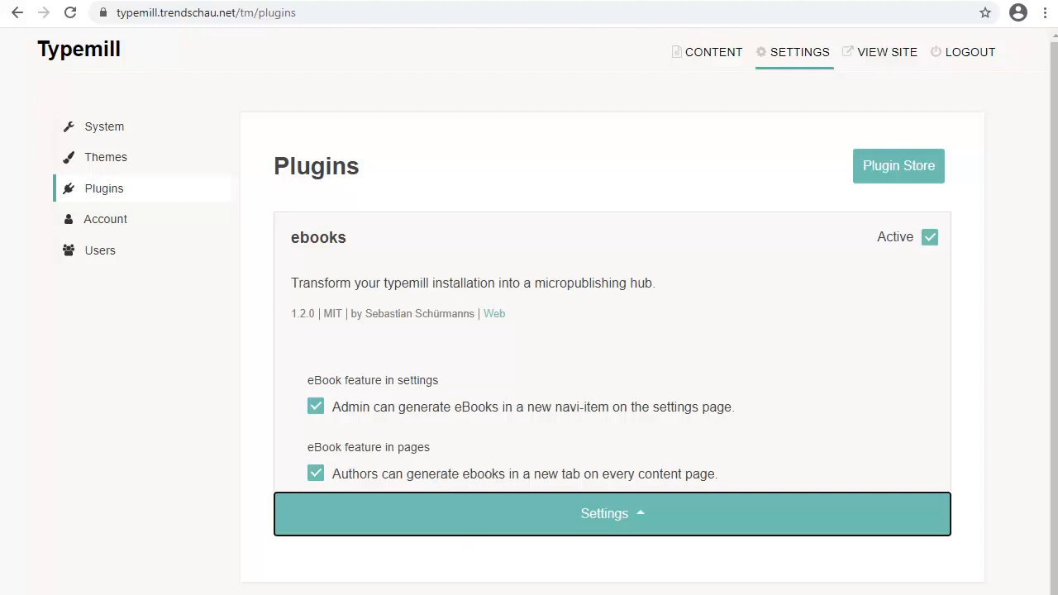
left_click(513, 593)
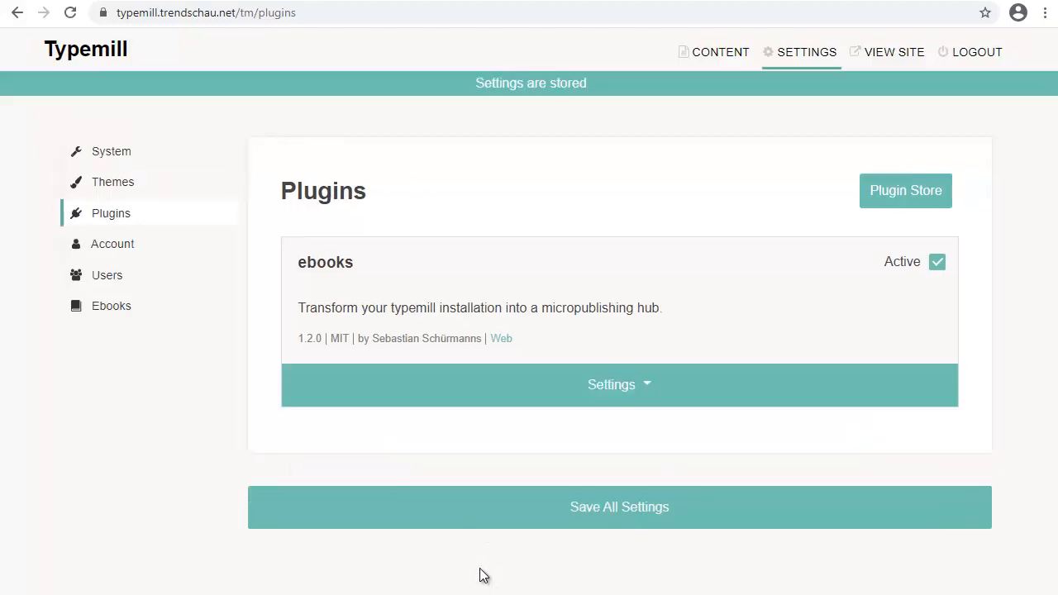
Open the ebook creation page and preview the electric book layout
left_click(132, 315)
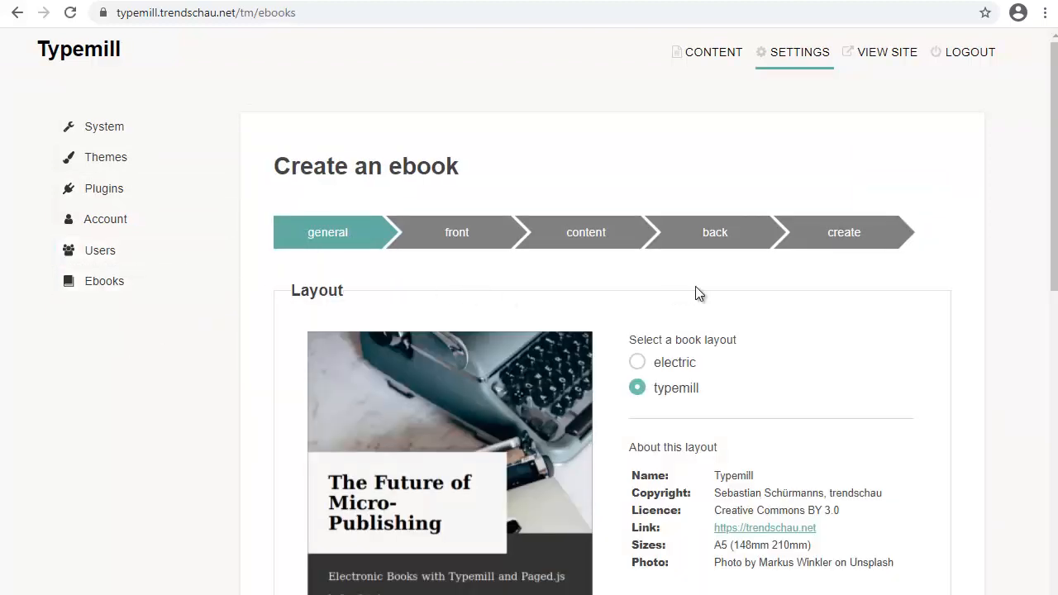
left_click(637, 362)
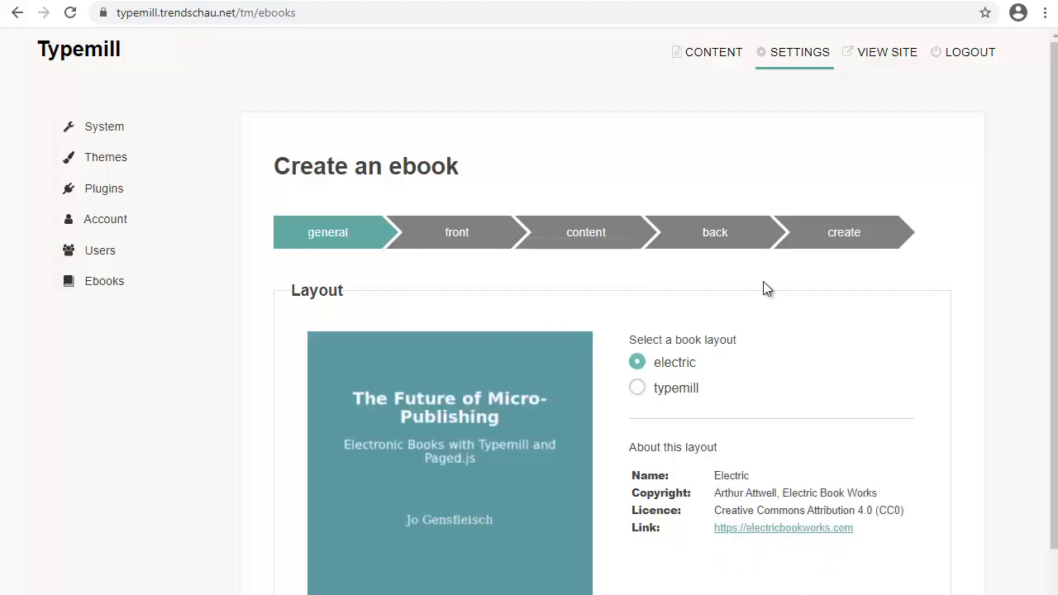
scroll(800, 288, "down", 2)
scroll(810, 223, "down", 1)
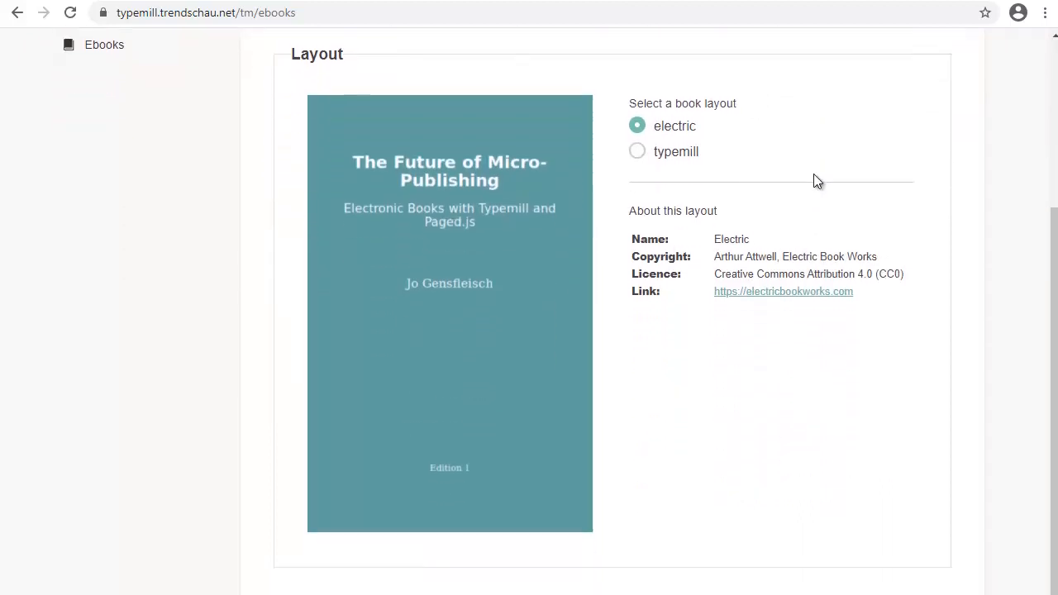
scroll(813, 181, "down", 1)
scroll(810, 168, "up", 4)
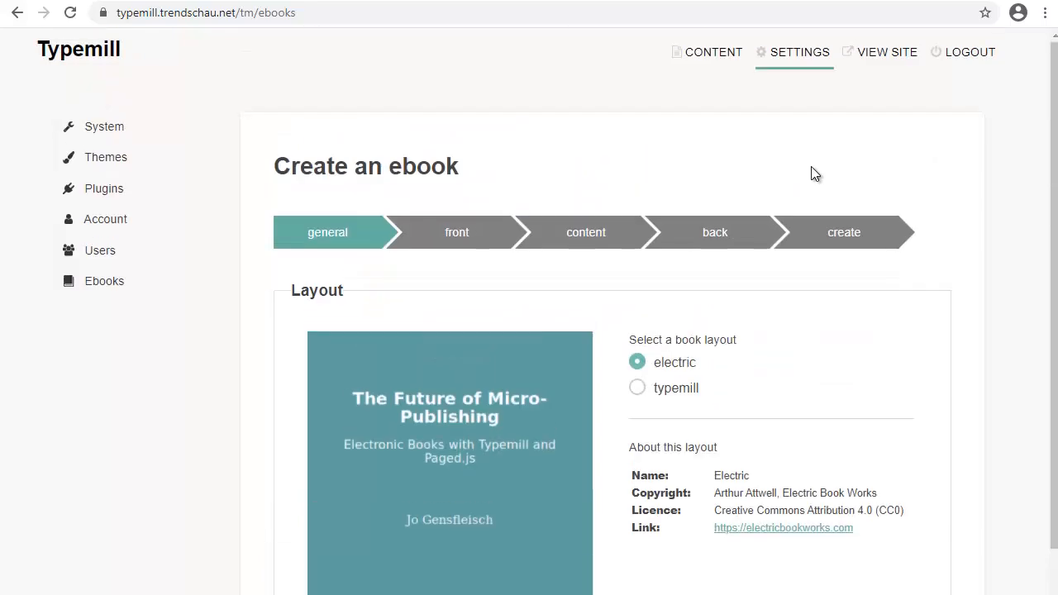
scroll(811, 168, "down", 4)
scroll(810, 168, "up", 4)
Select the typemill book layout, review the other general settings and advance to the front step
left_click(637, 388)
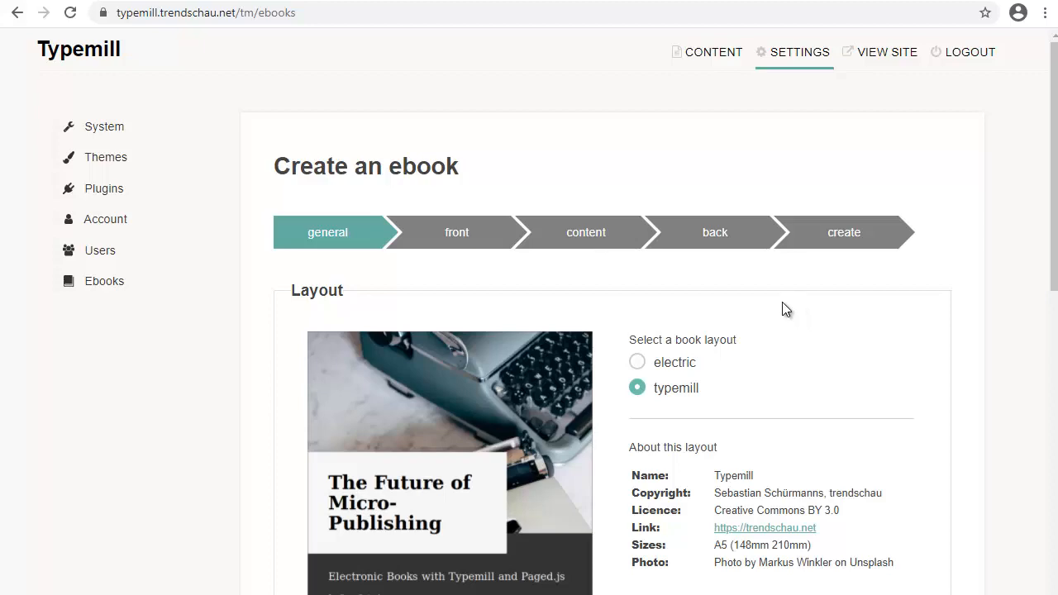
scroll(785, 298, "down", 5)
scroll(782, 273, "down", 10)
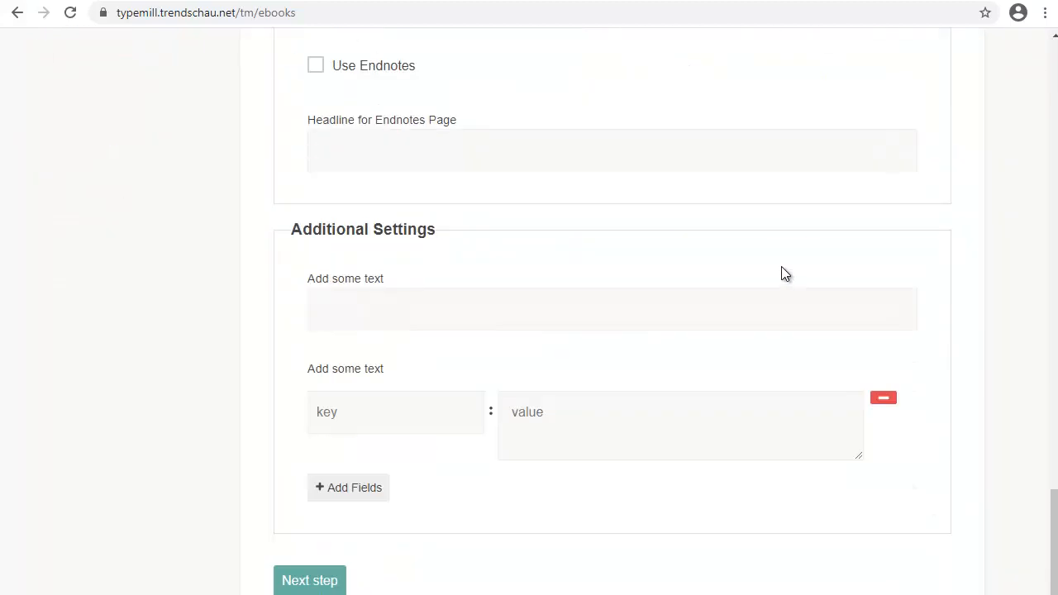
scroll(779, 266, "up", 9)
scroll(778, 273, "up", 5)
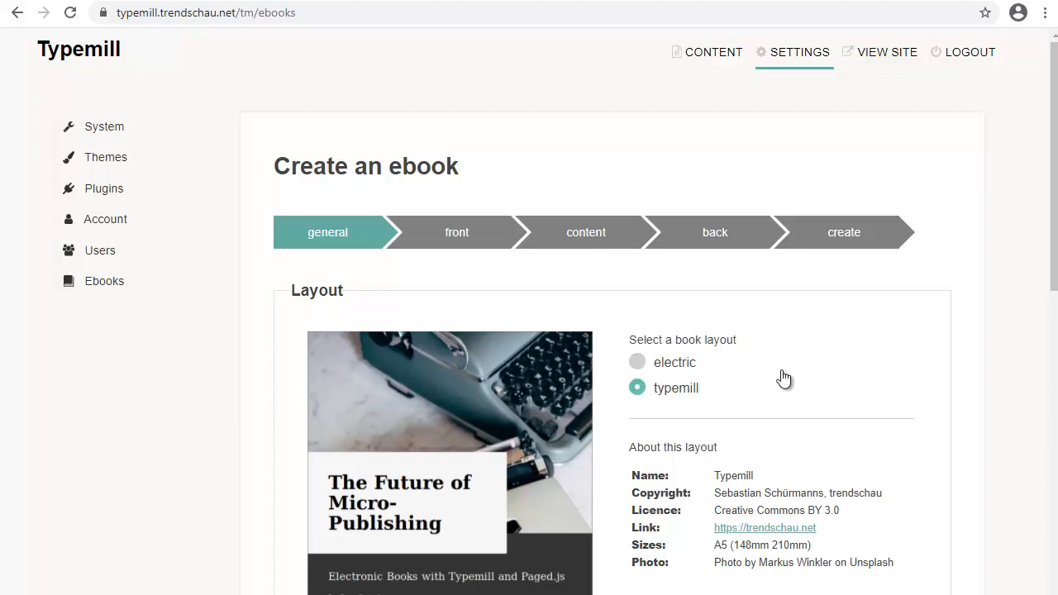
scroll(720, 347, "down", 4)
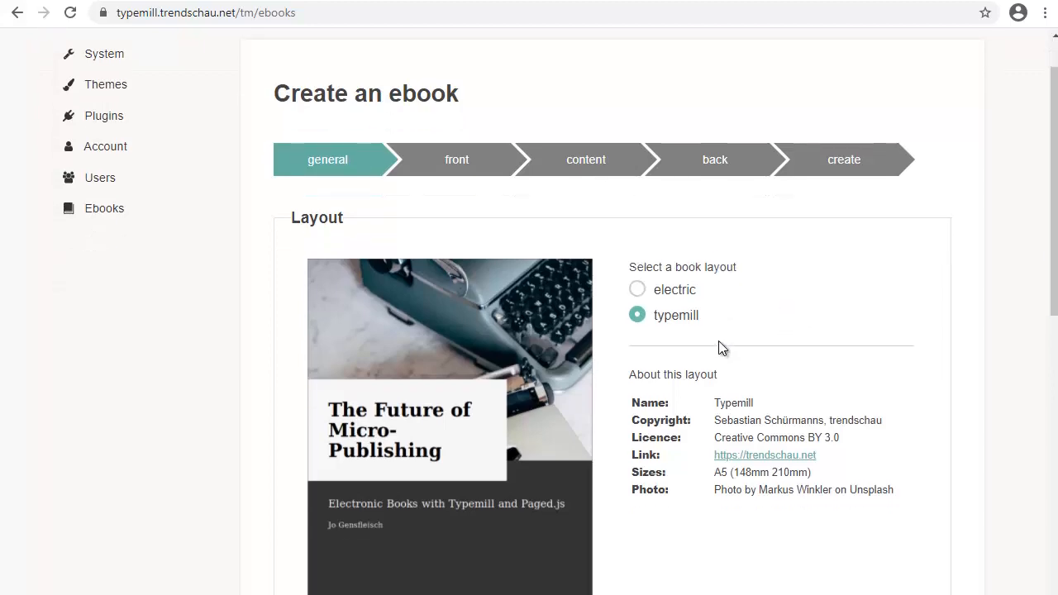
scroll(718, 342, "down", 4)
scroll(718, 342, "down", 6)
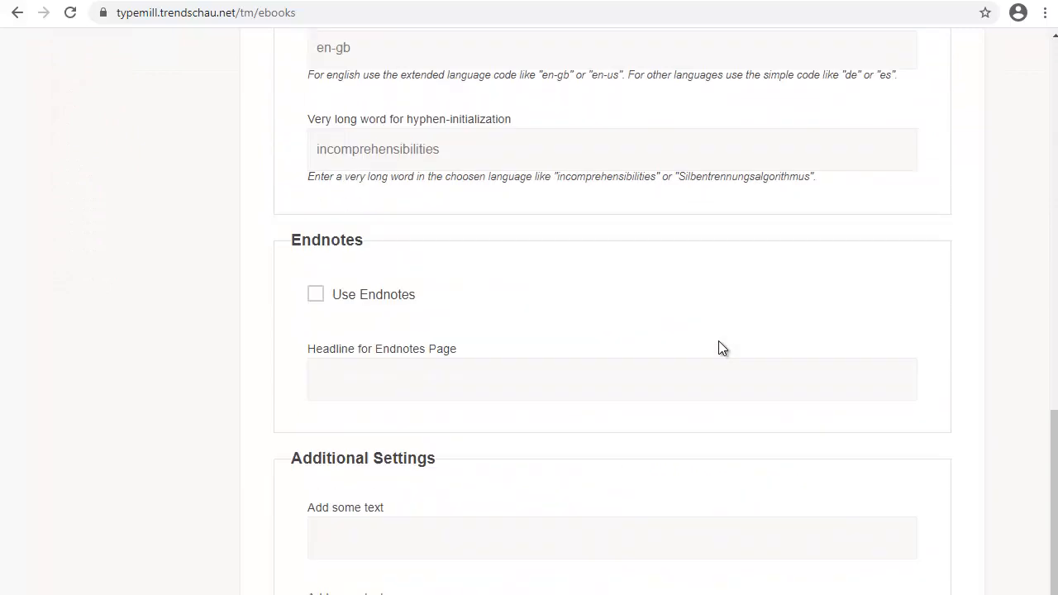
scroll(441, 585, "up", 10)
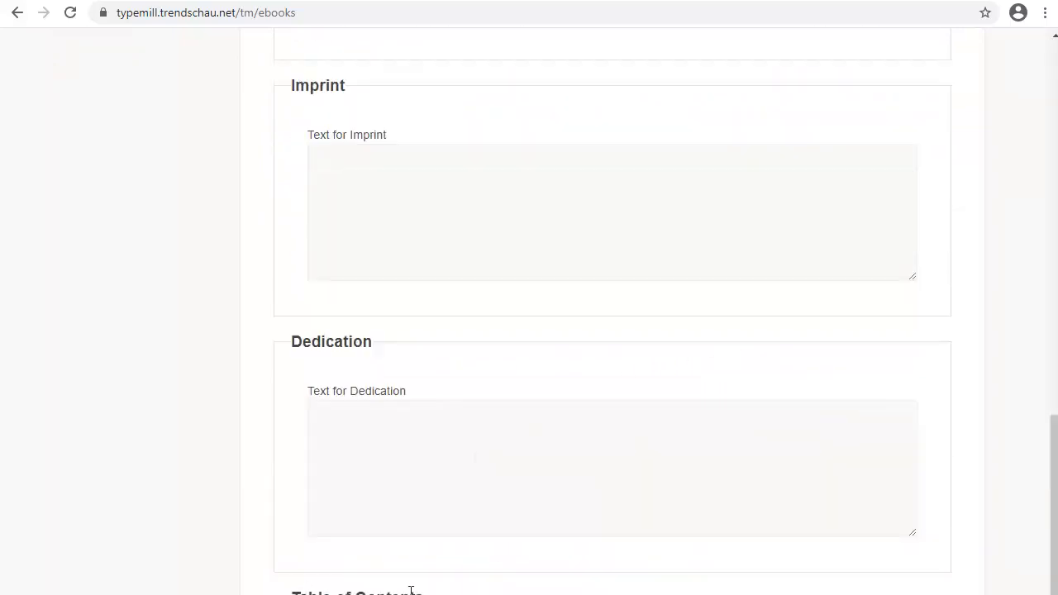
Examine the title, subtitle, author and edition fields for the cover and title page
scroll(549, 569, "up", 10)
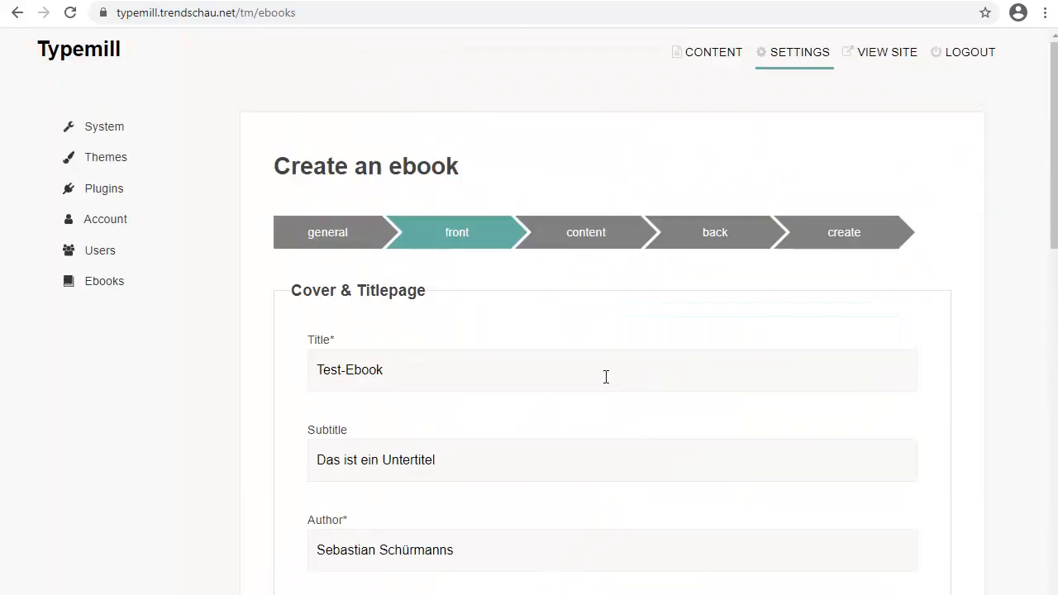
left_click_drag(418, 369, 236, 377)
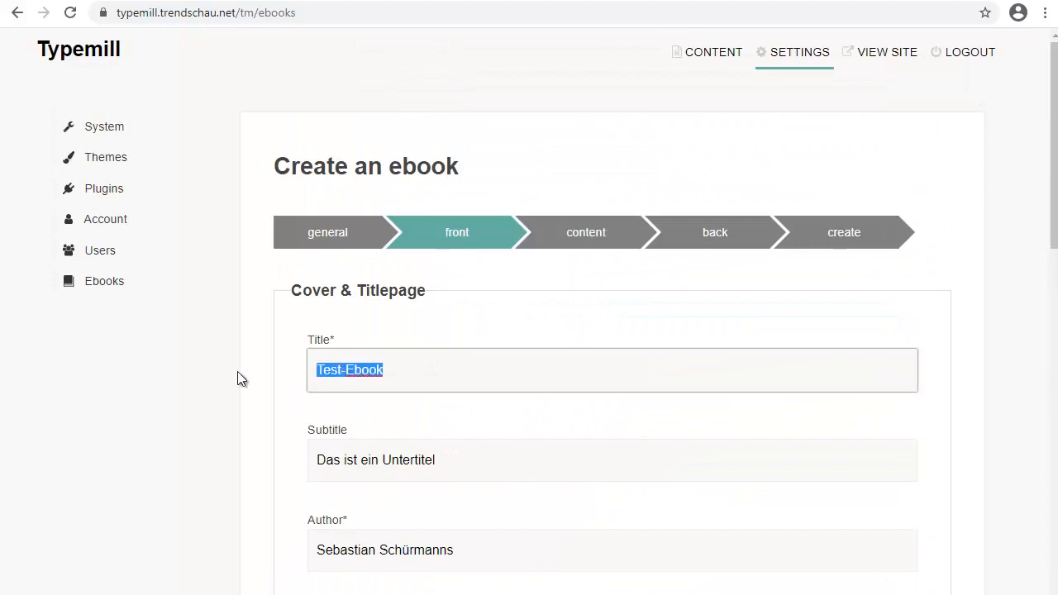
left_click_drag(455, 468, 271, 475)
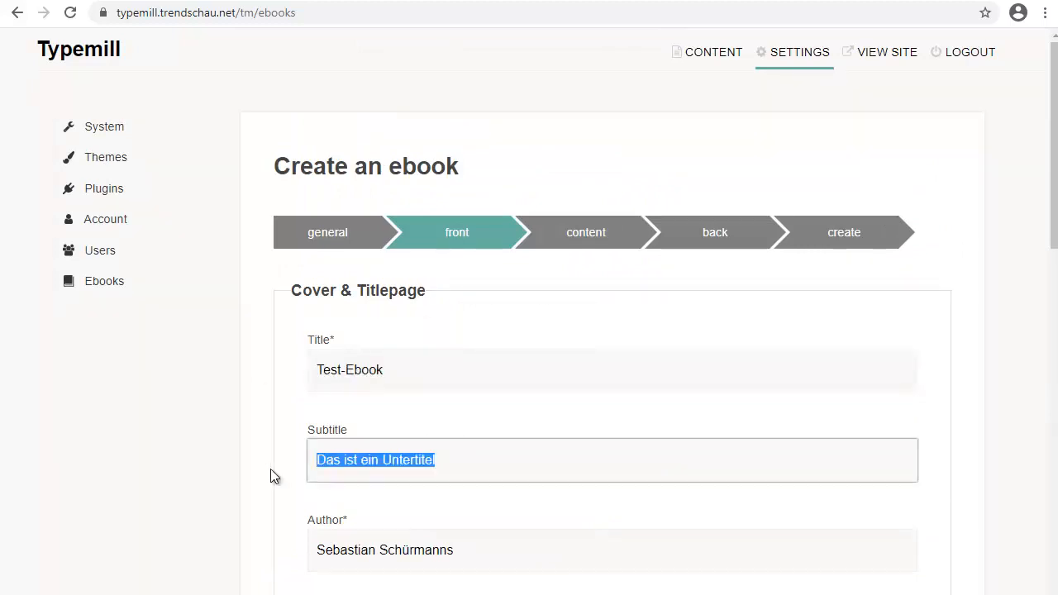
scroll(363, 488, "down", 1)
left_click_drag(471, 470, 158, 486)
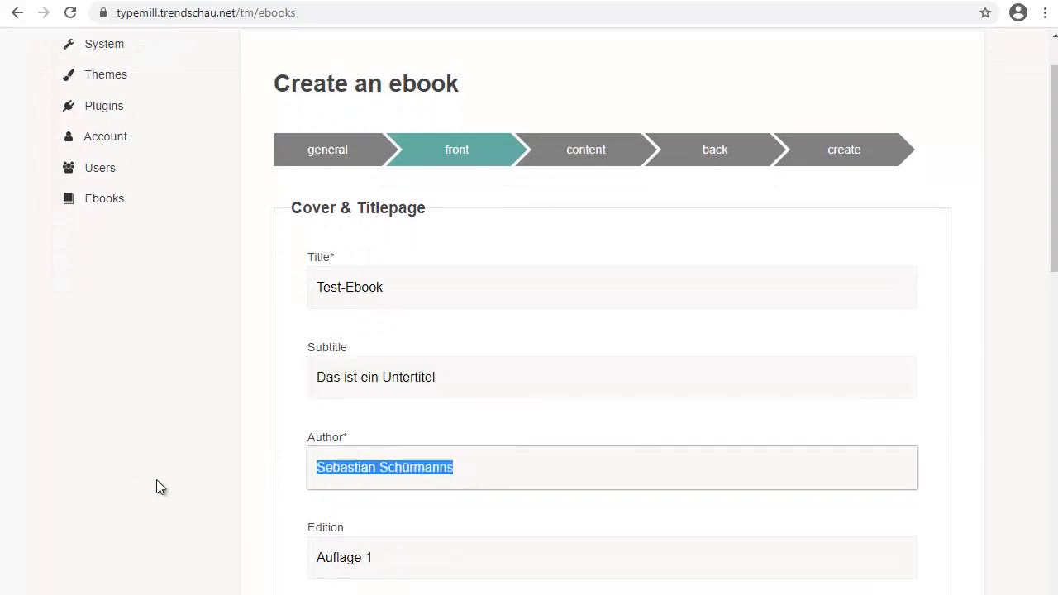
scroll(226, 476, "down", 2)
left_click_drag(382, 392, 221, 476)
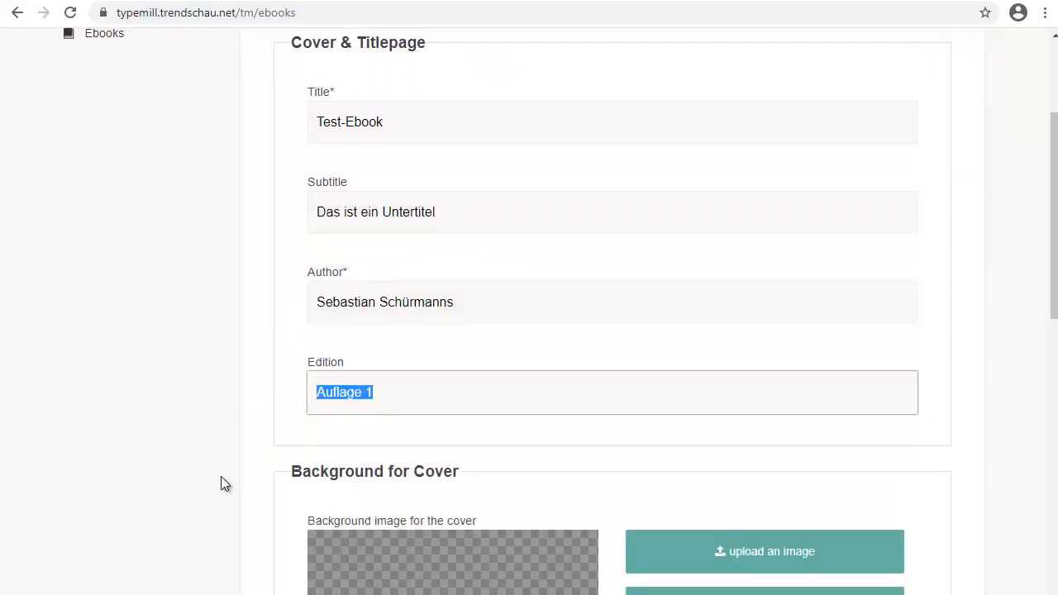
Examine the cover background options, including the background image and the primary and secondary background colors
scroll(427, 424, "down", 3)
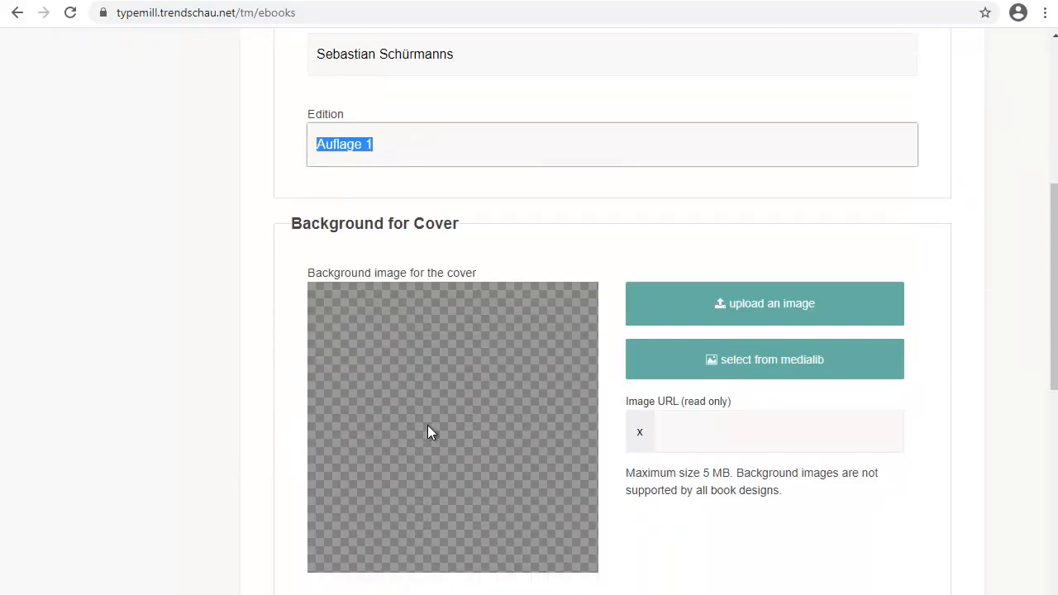
scroll(427, 425, "down", 1)
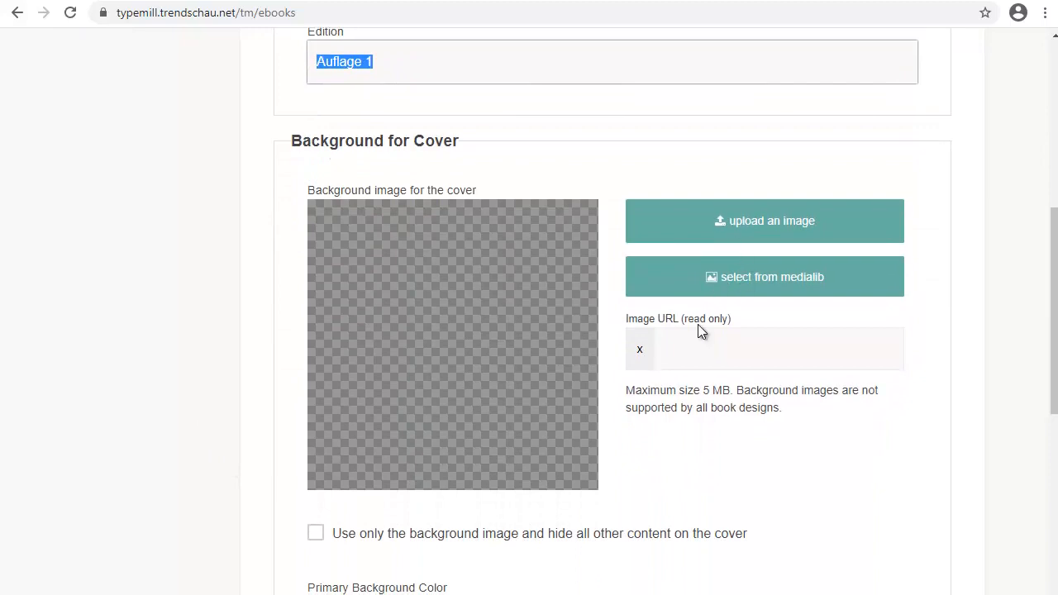
scroll(424, 472, "down", 1)
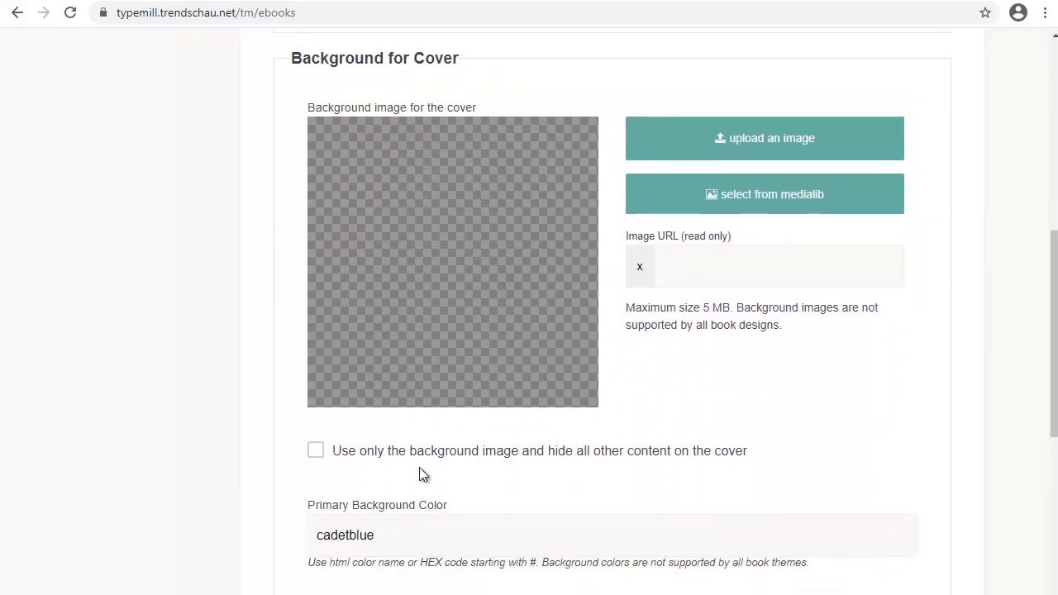
scroll(465, 484, "down", 2)
double_click(389, 370)
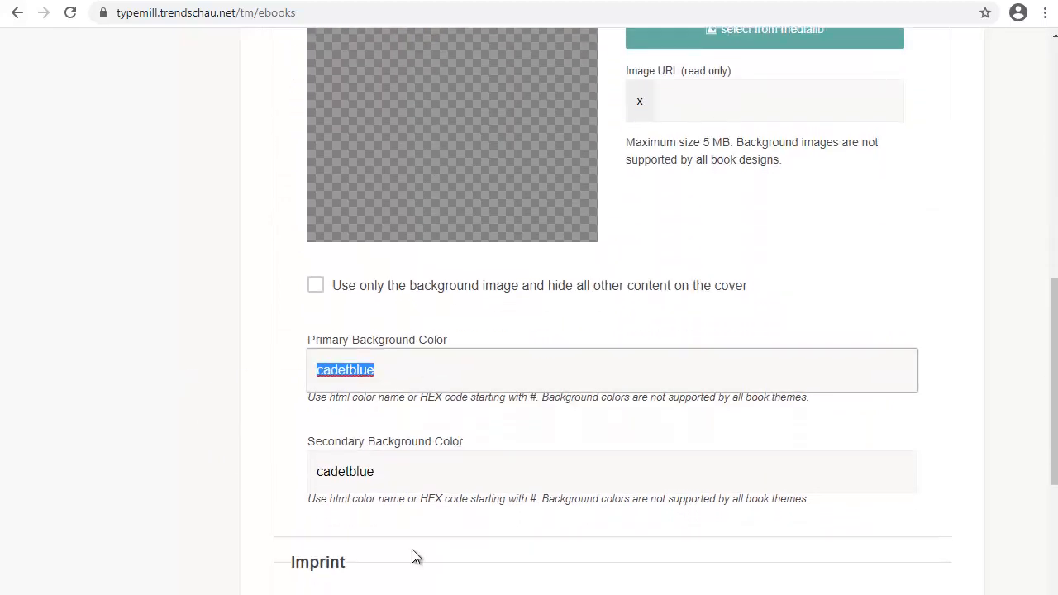
double_click(394, 472)
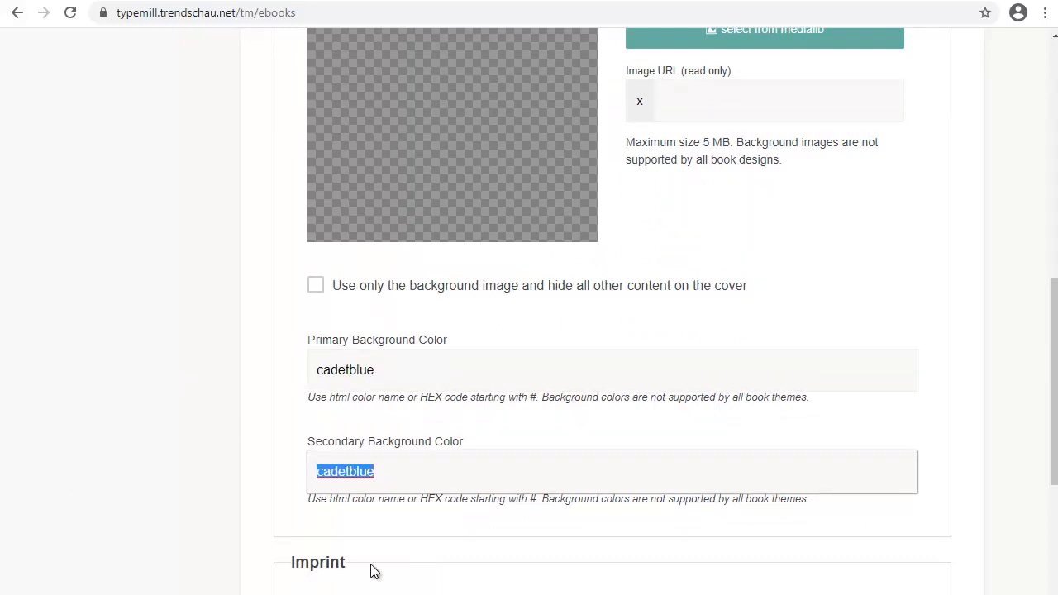
Look through the imprint, dedication and table of contents settings of the front step
scroll(414, 487, "down", 2)
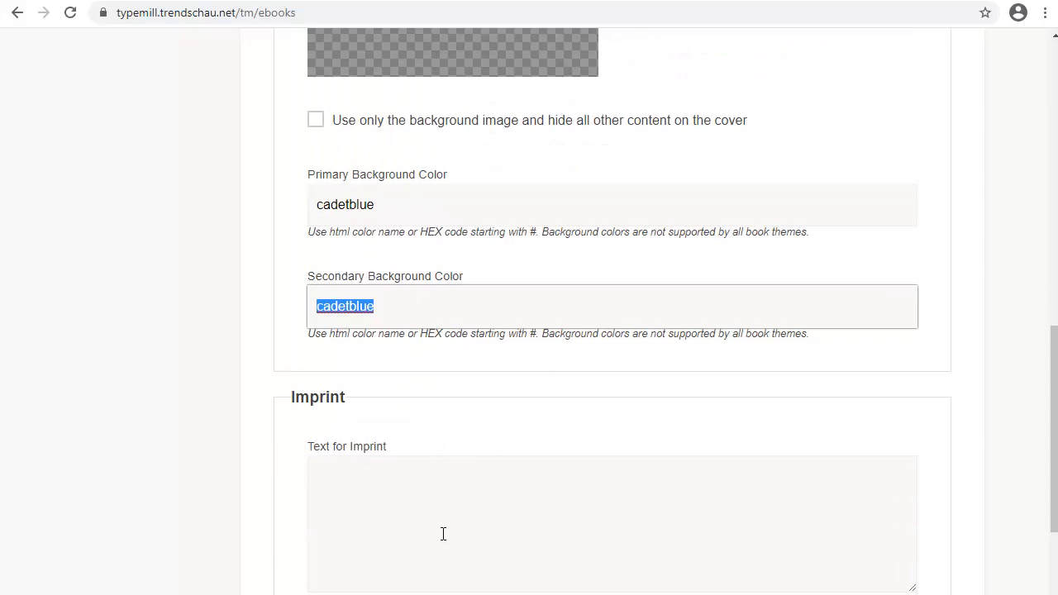
scroll(473, 442, "down", 3)
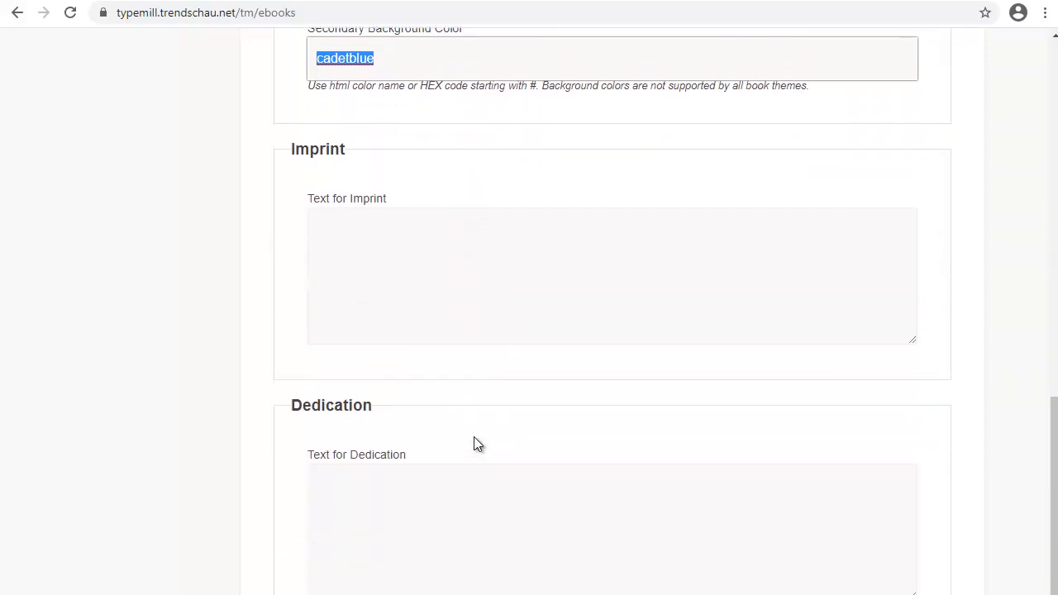
scroll(476, 444, "down", 3)
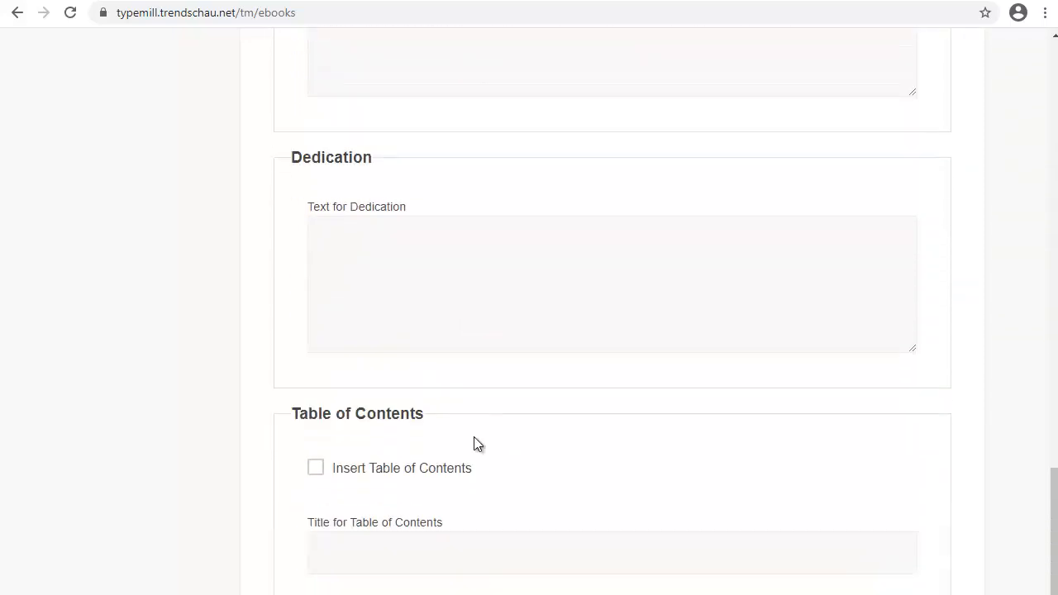
scroll(496, 409, "down", 2)
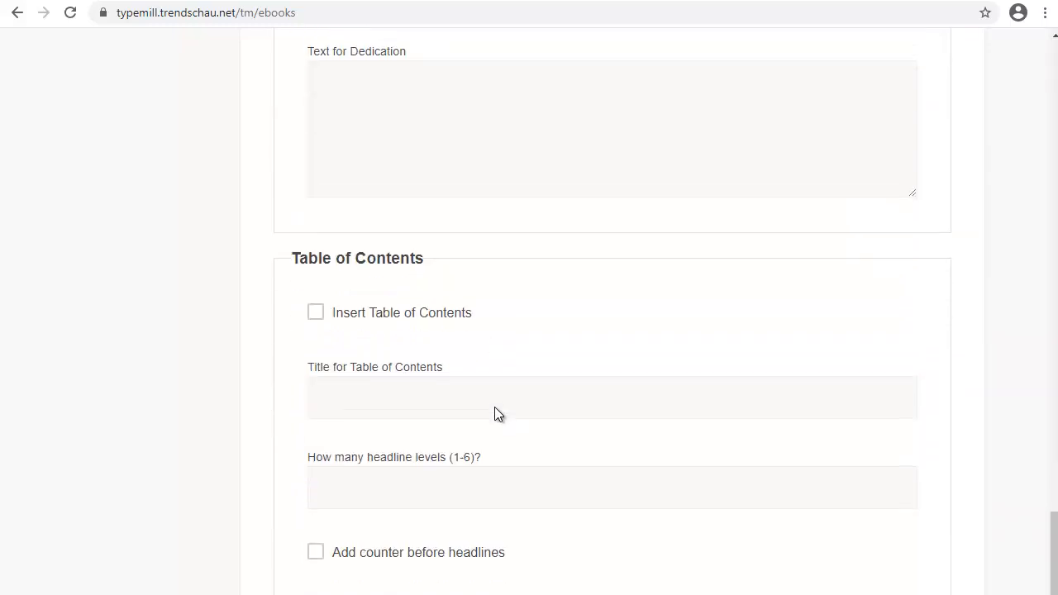
scroll(496, 406, "down", 1)
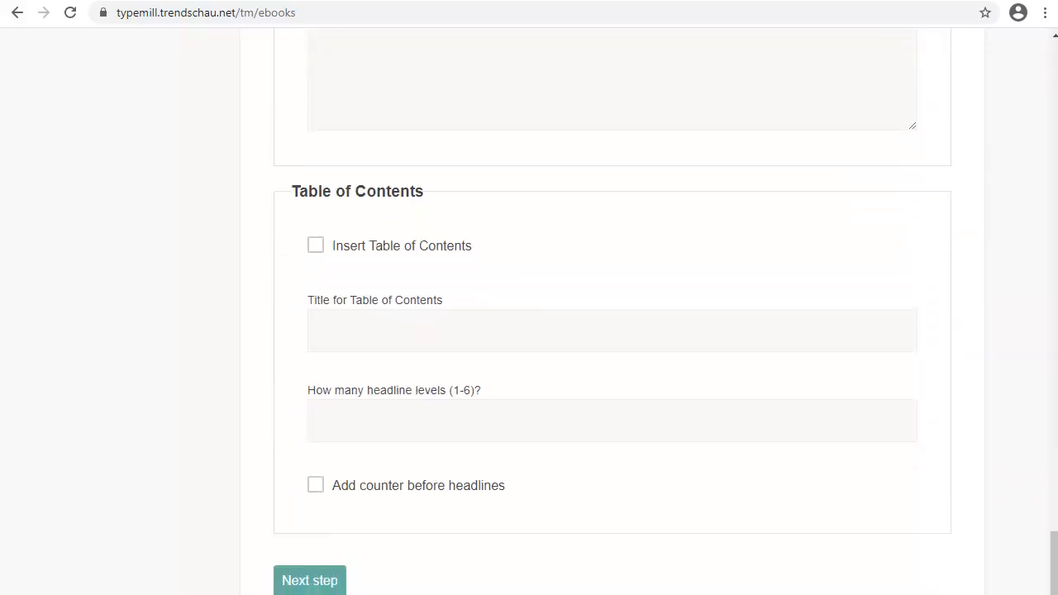
Advance to the content step and exclude the cyanine theme folder with all its subpages from the ebook
left_click(322, 589)
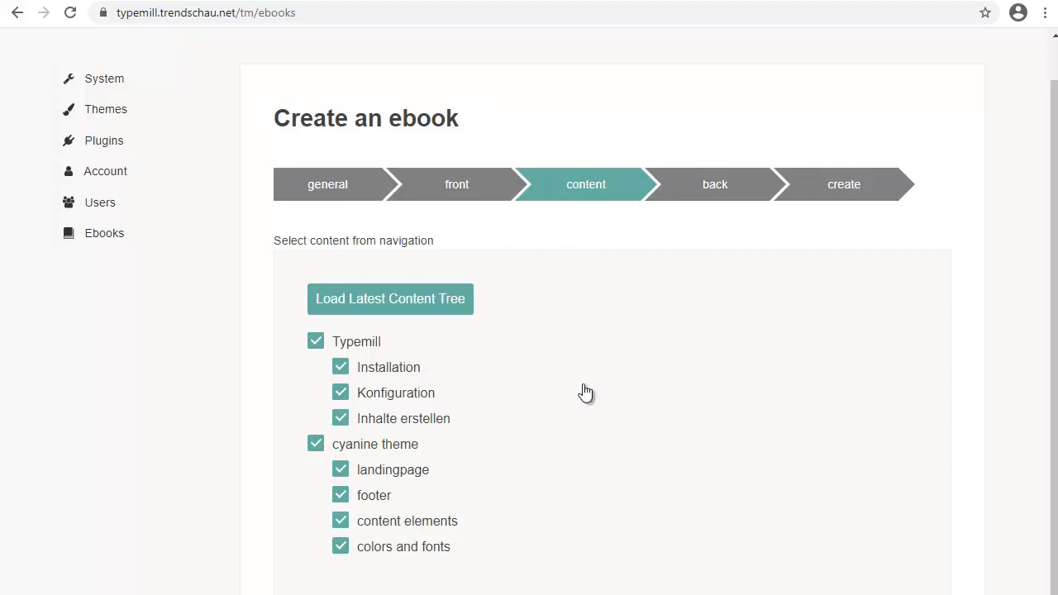
left_click(341, 495)
left_click(340, 520)
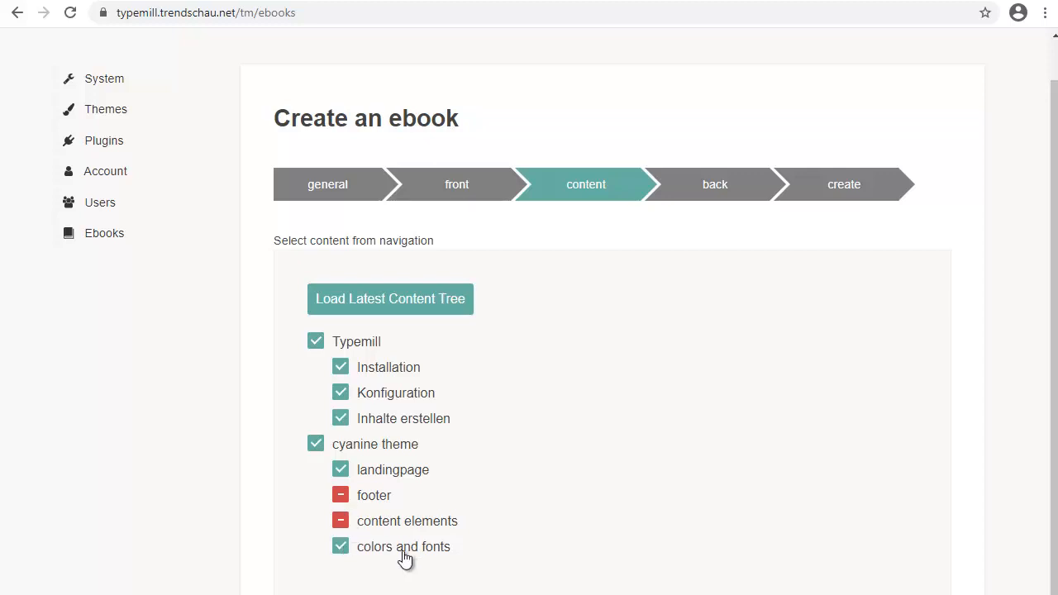
left_click(316, 444)
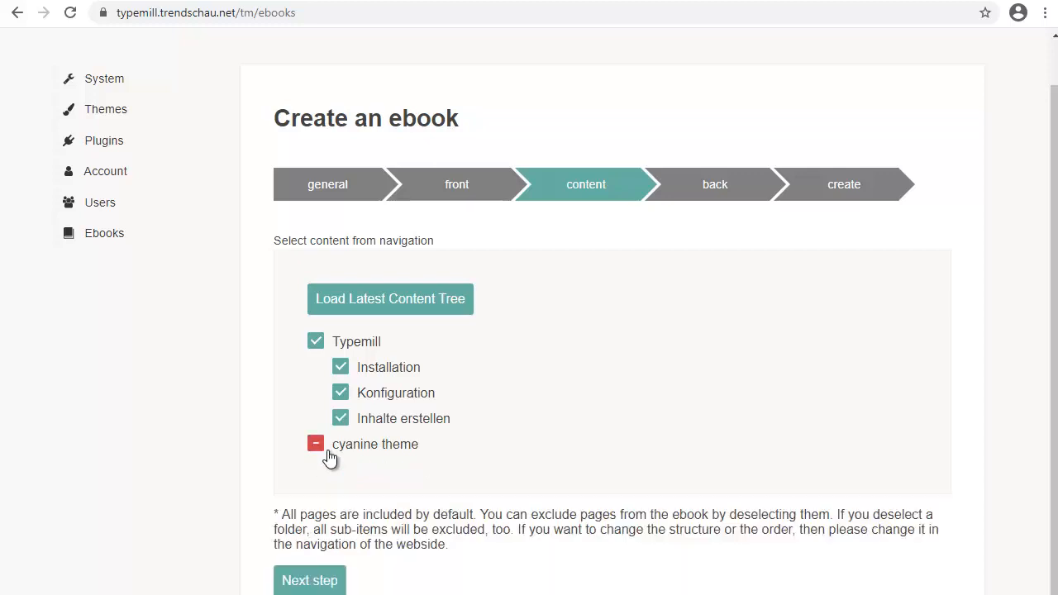
Advance through the back step with the blurb left empty to the create step of the ebook wizard
left_click(329, 582)
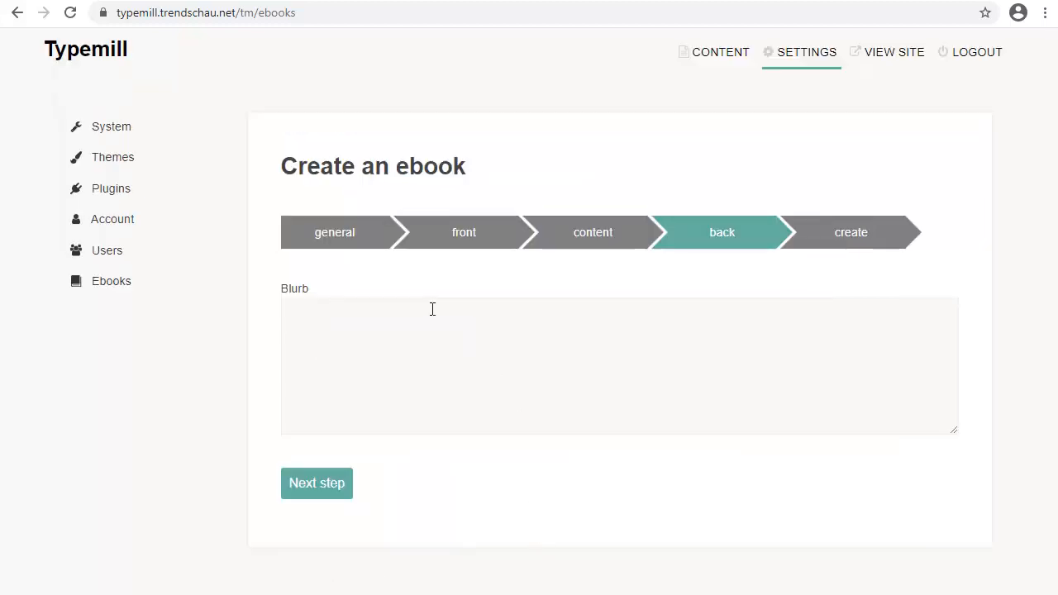
left_click(369, 348)
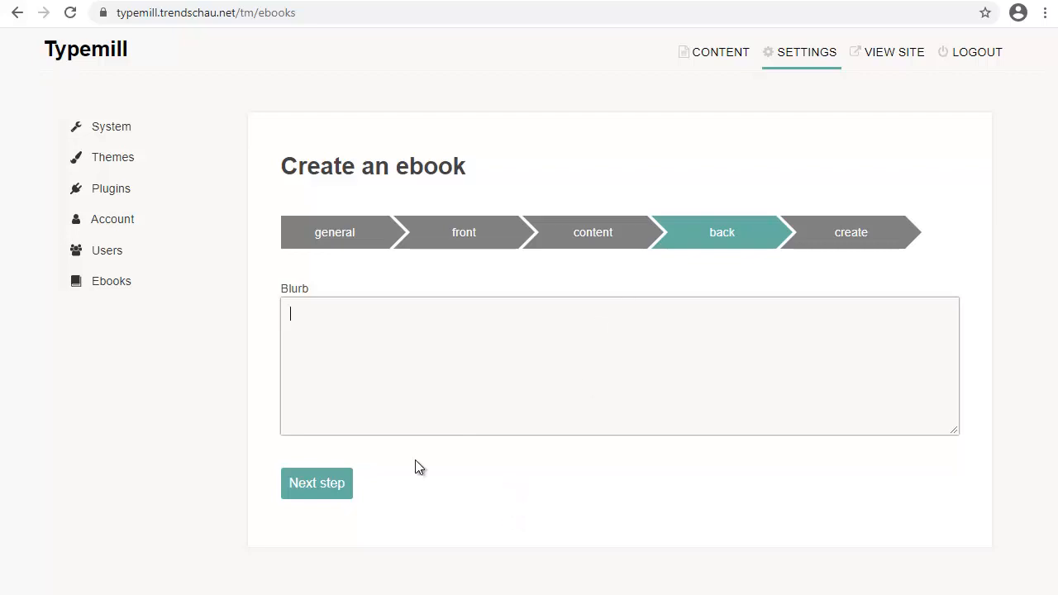
left_click(313, 488)
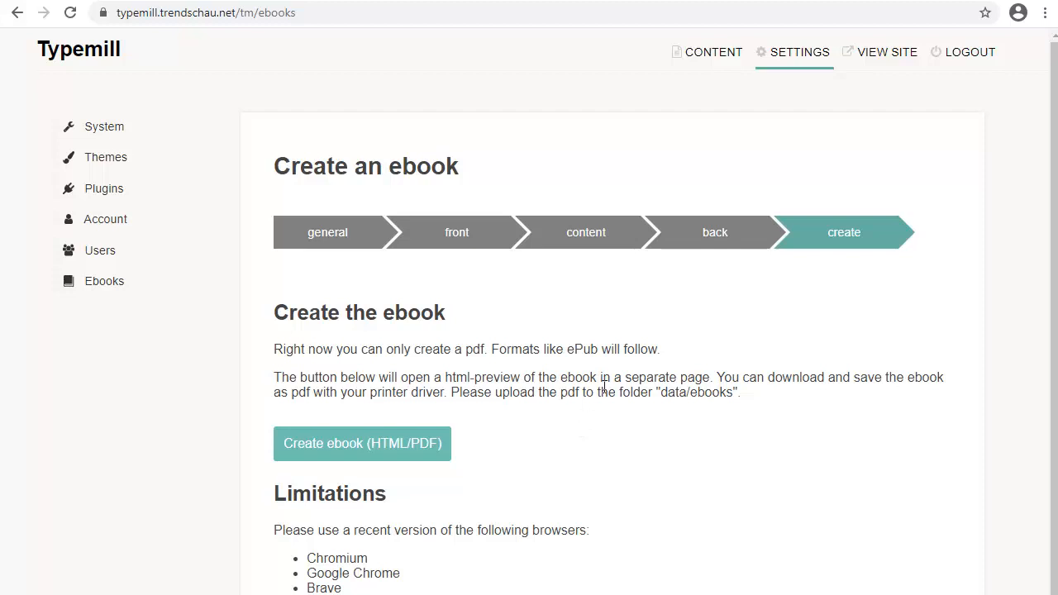
Review the listed browser limitations and the recommended PDF printer settings for creating the ebook
scroll(603, 388, "down", 2)
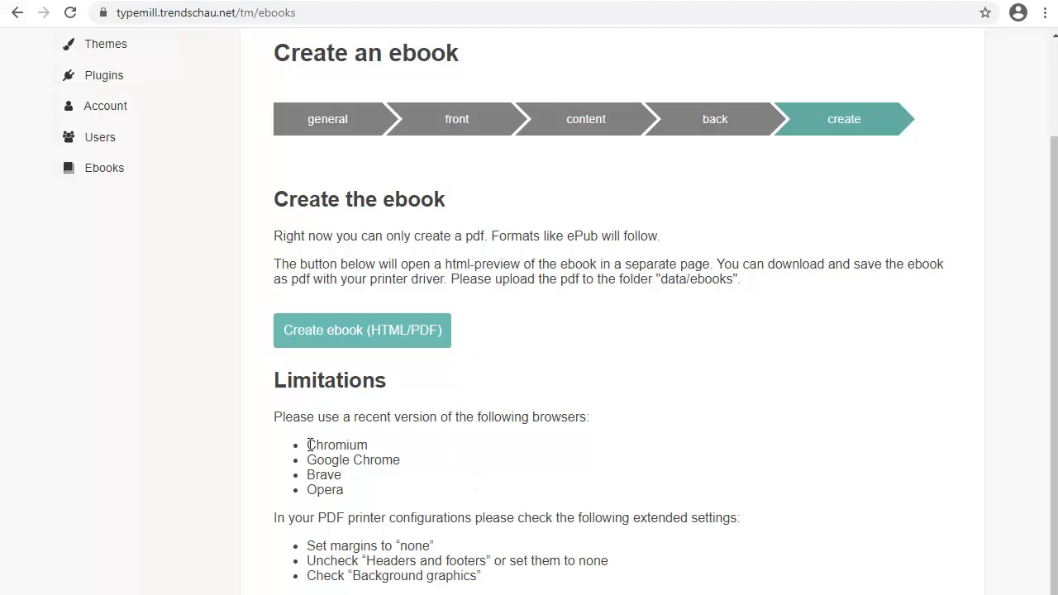
left_click_drag(308, 444, 372, 448)
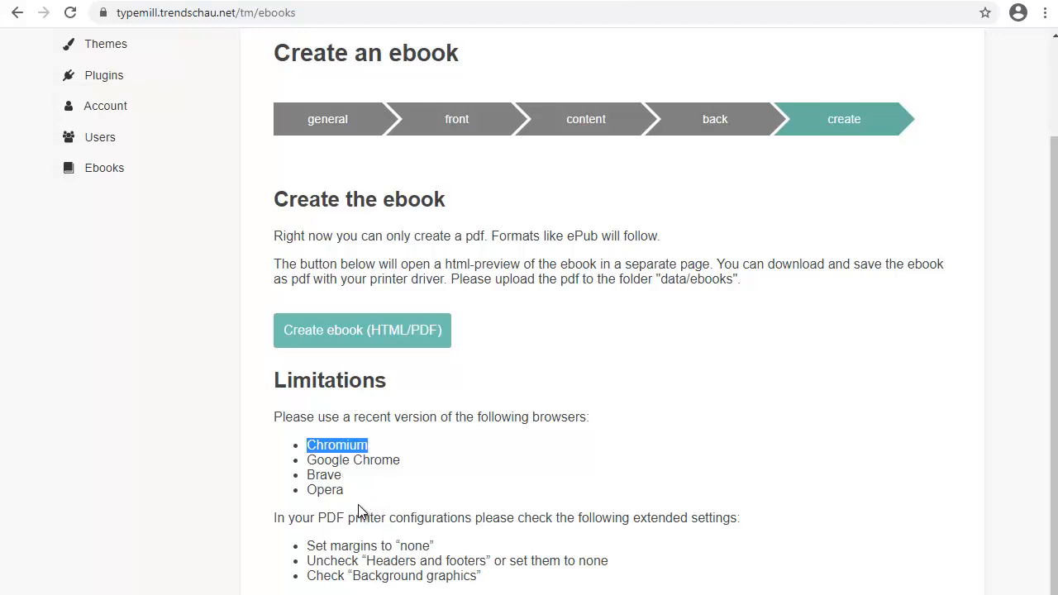
left_click_drag(342, 476, 289, 496)
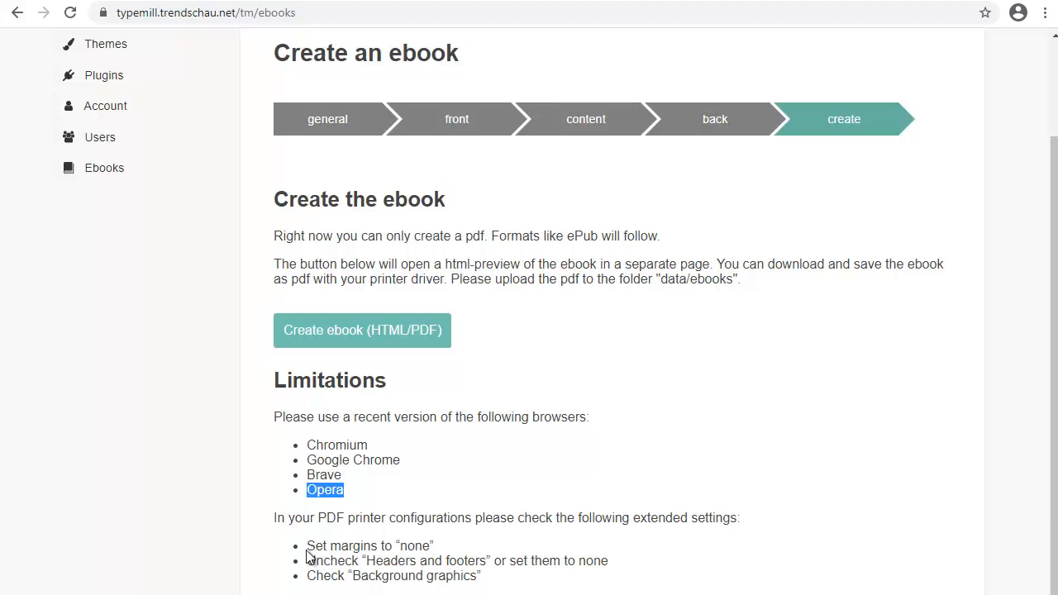
left_click_drag(306, 547, 482, 575)
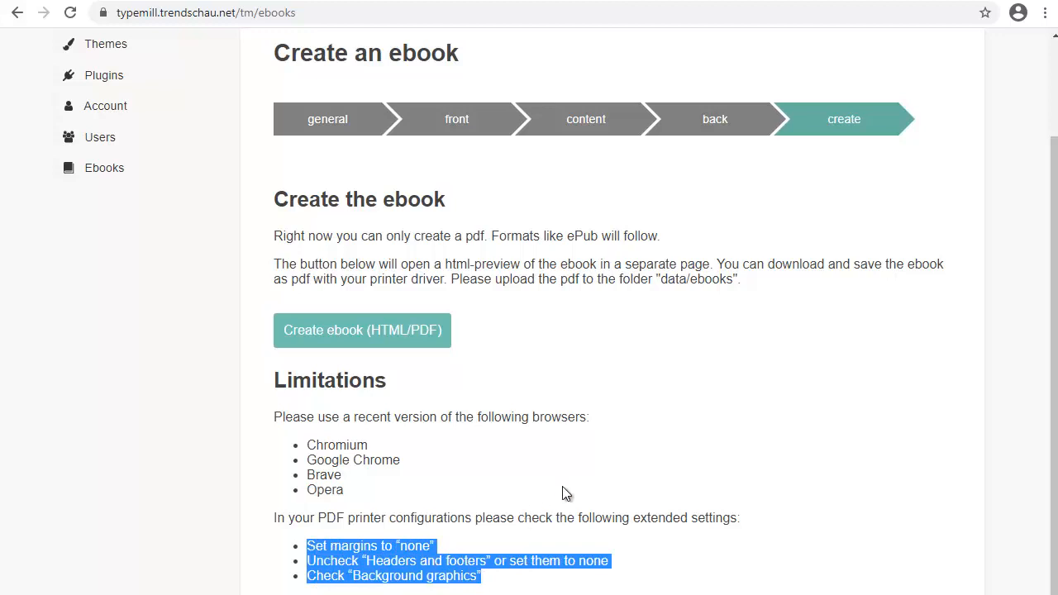
Create the HTML/PDF preview of the ebook and look over its cover and the opening chapter "Typemill für Publisher"
scroll(565, 467, "up", 2)
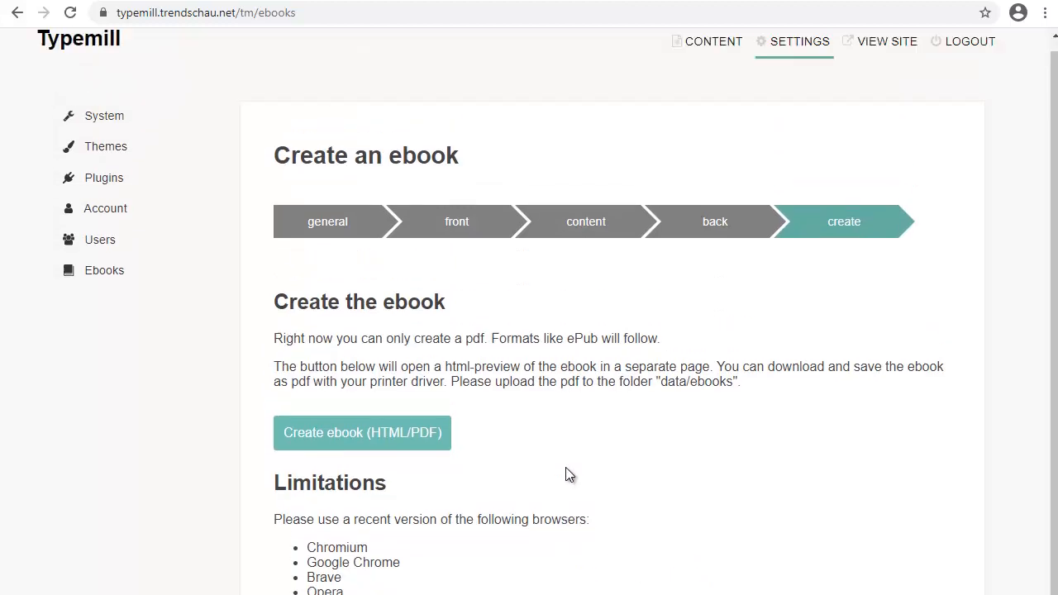
left_click(406, 461)
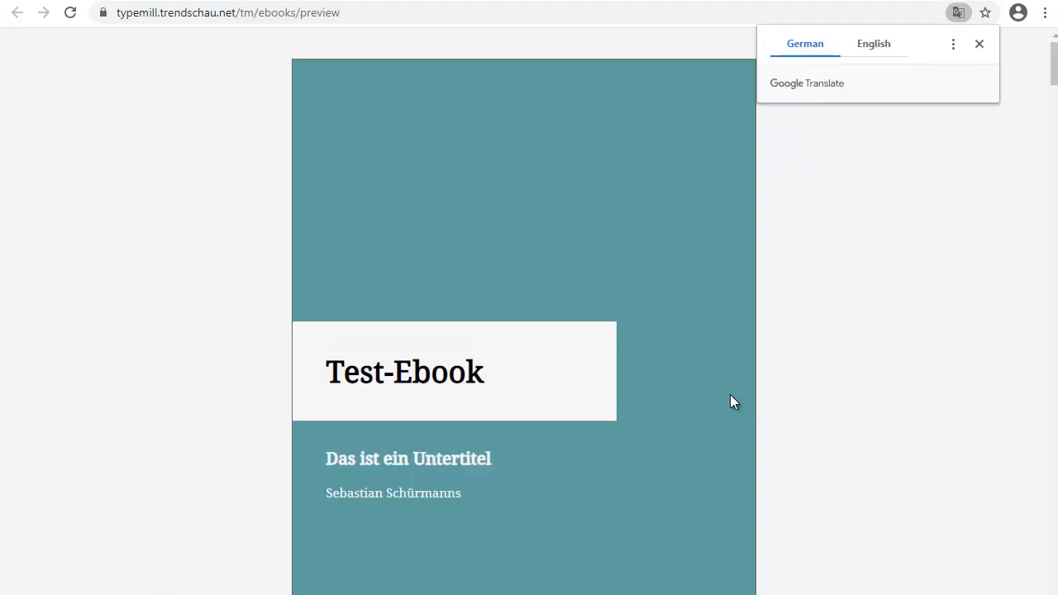
scroll(817, 368, "down", 10)
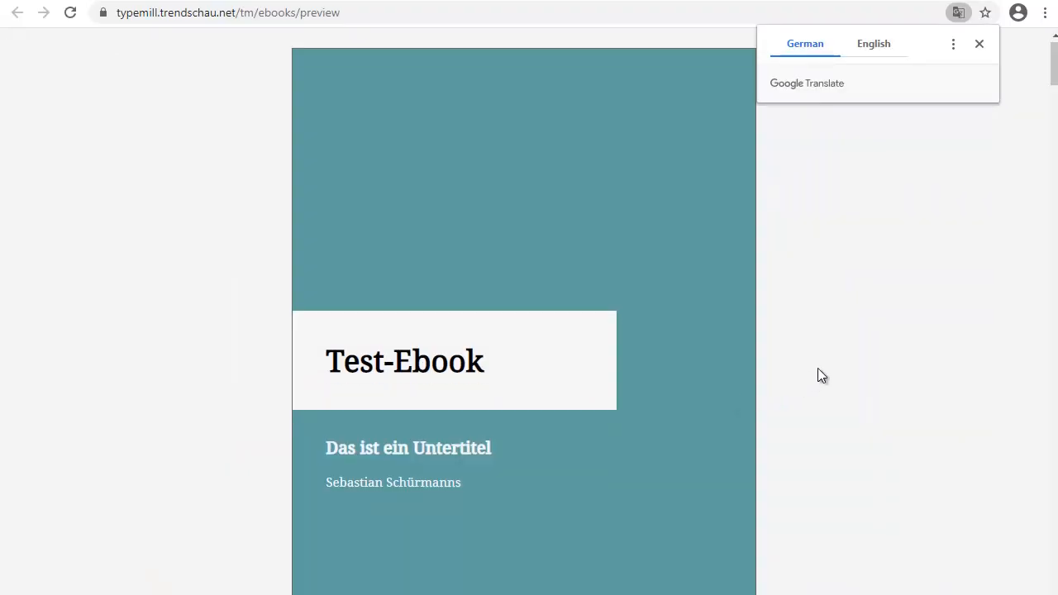
scroll(818, 367, "down", 8)
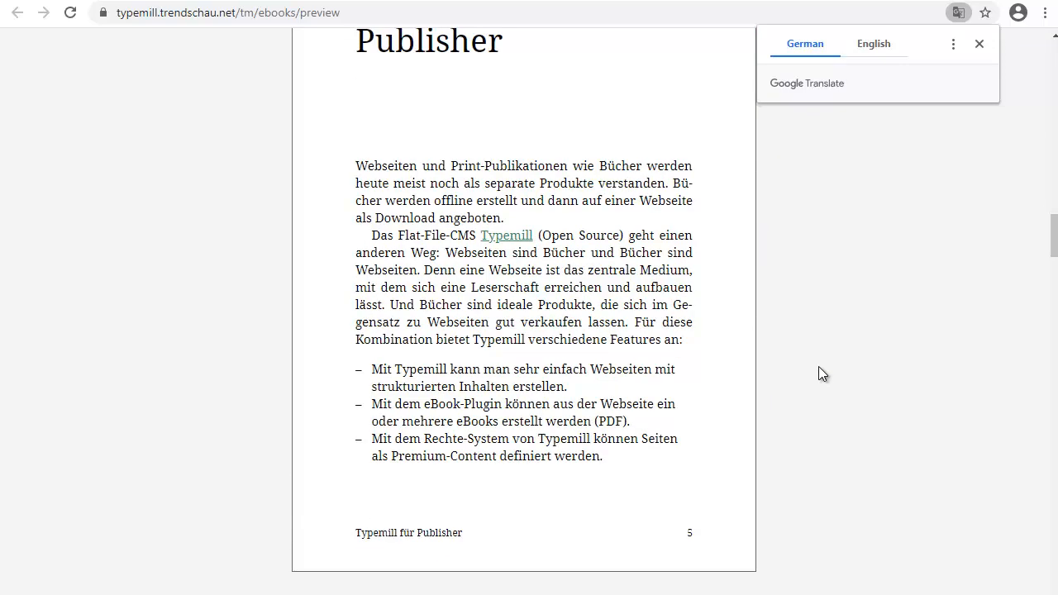
scroll(818, 366, "up", 2)
scroll(818, 374, "down", 1)
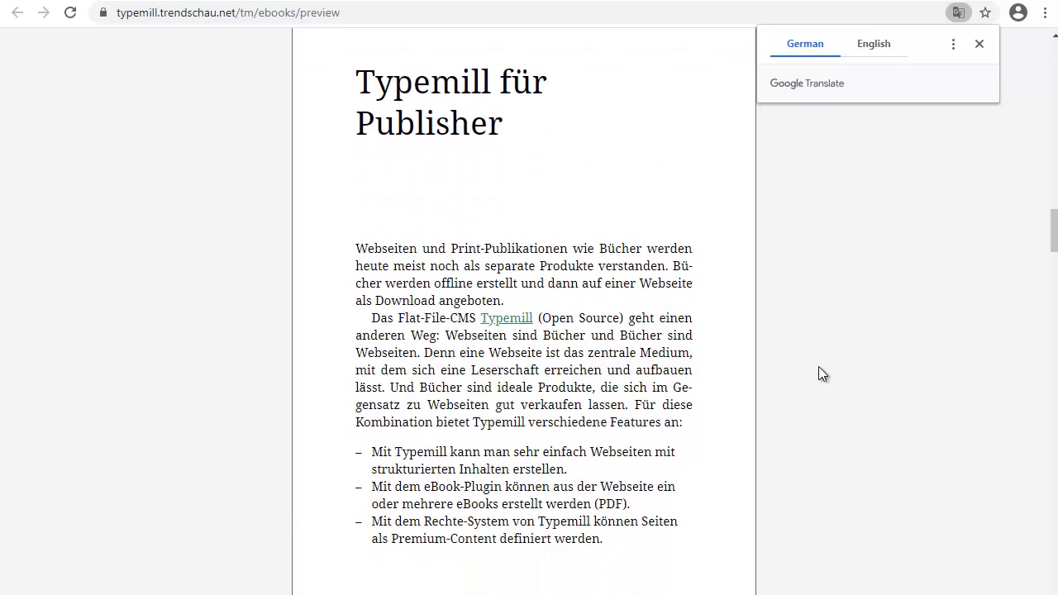
scroll(818, 366, "down", 2)
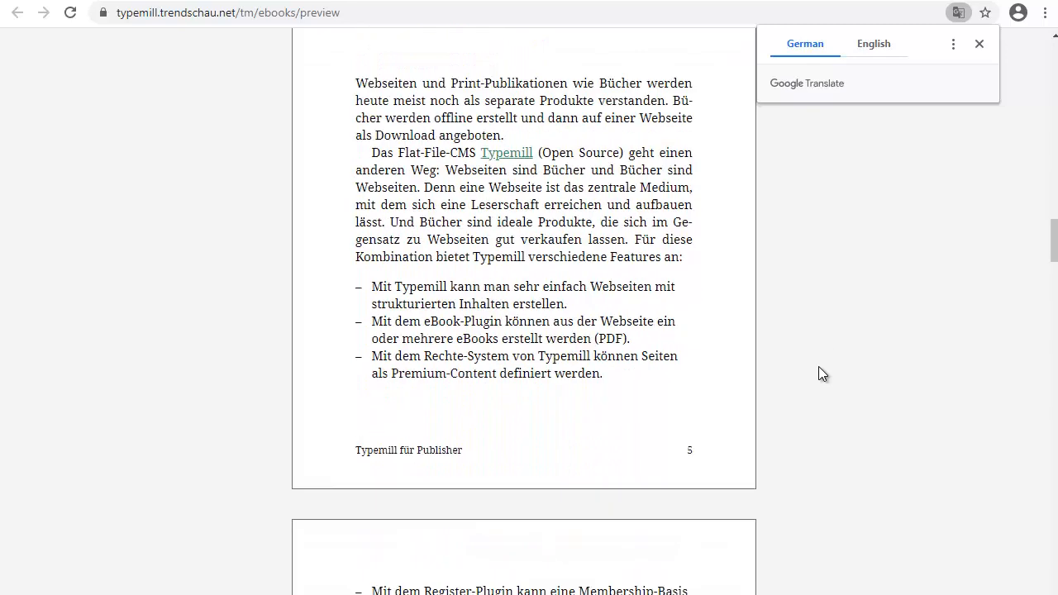
Examine the page layout, footers and embedded image of the preview's installation chapter
scroll(797, 370, "down", 6)
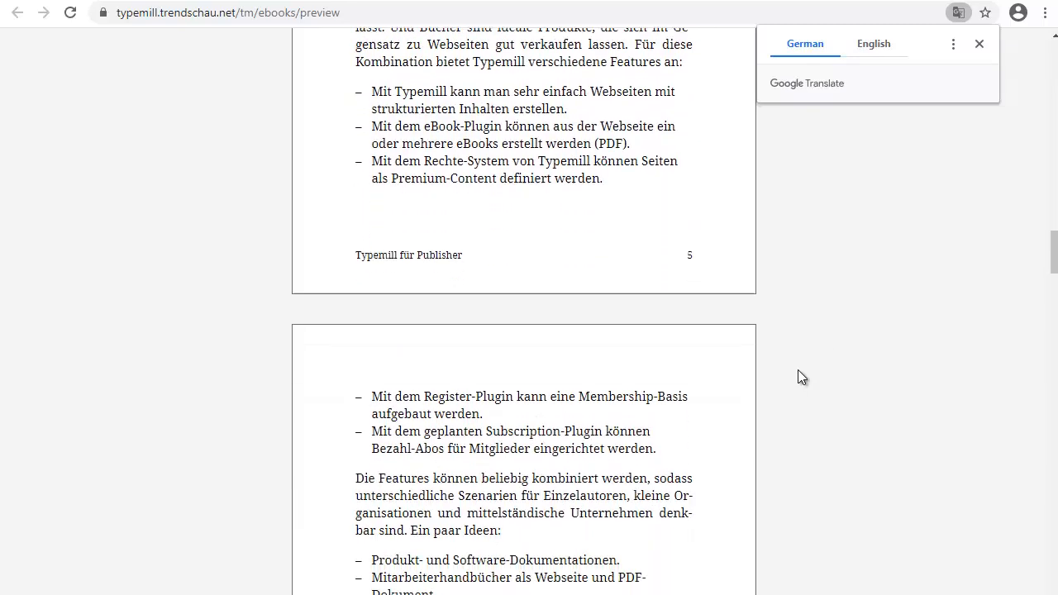
scroll(671, 390, "down", 7)
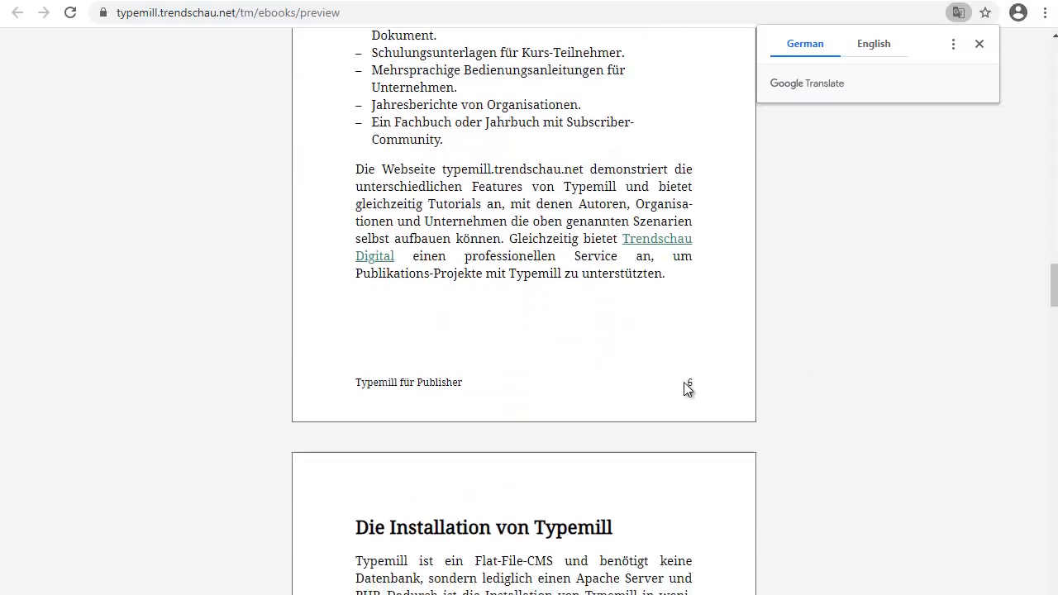
scroll(660, 385, "down", 8)
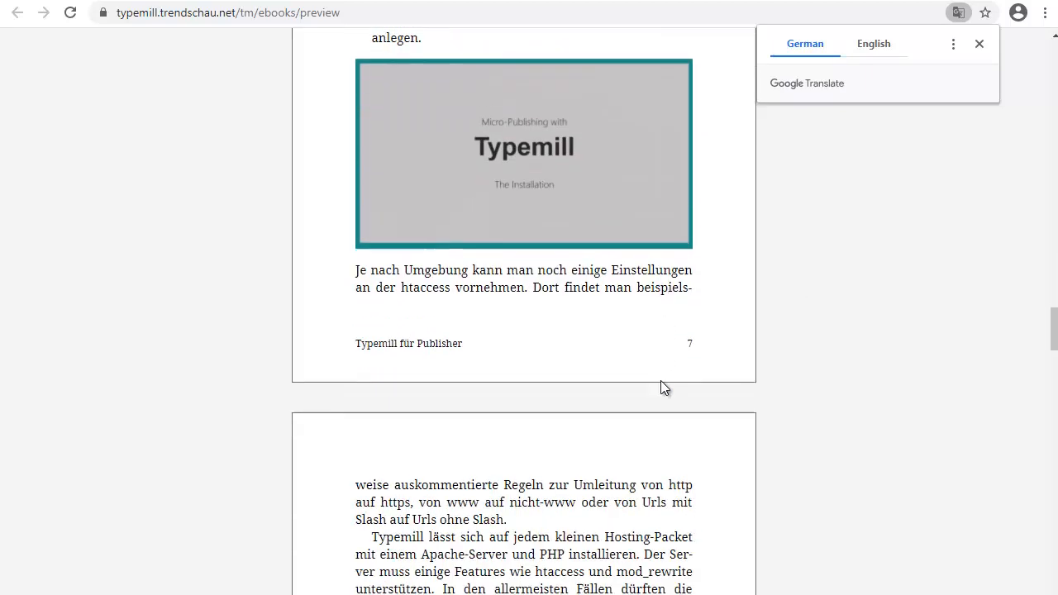
scroll(466, 463, "up", 4)
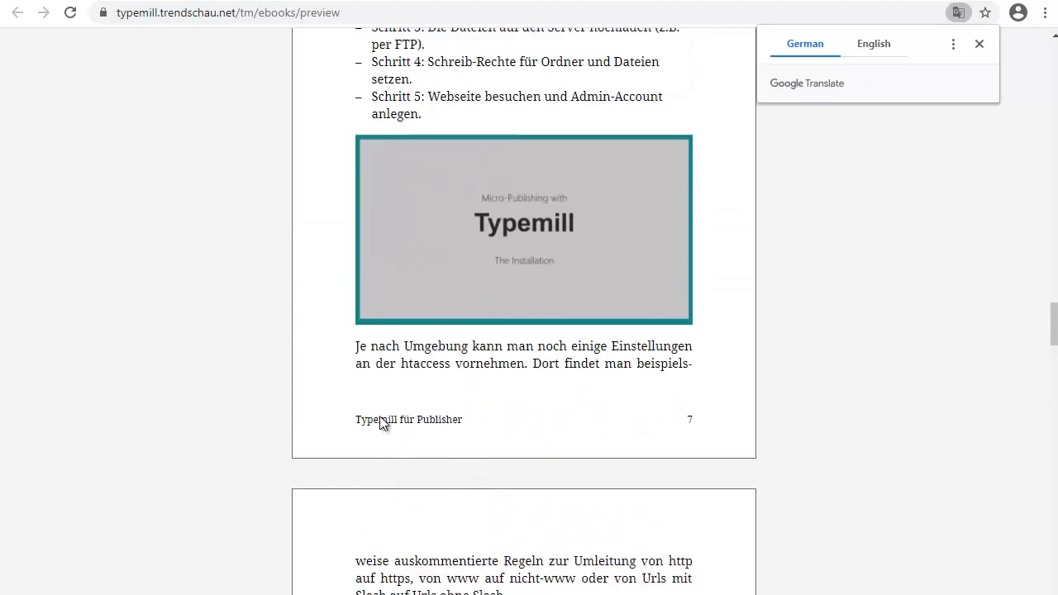
scroll(585, 436, "up", 3)
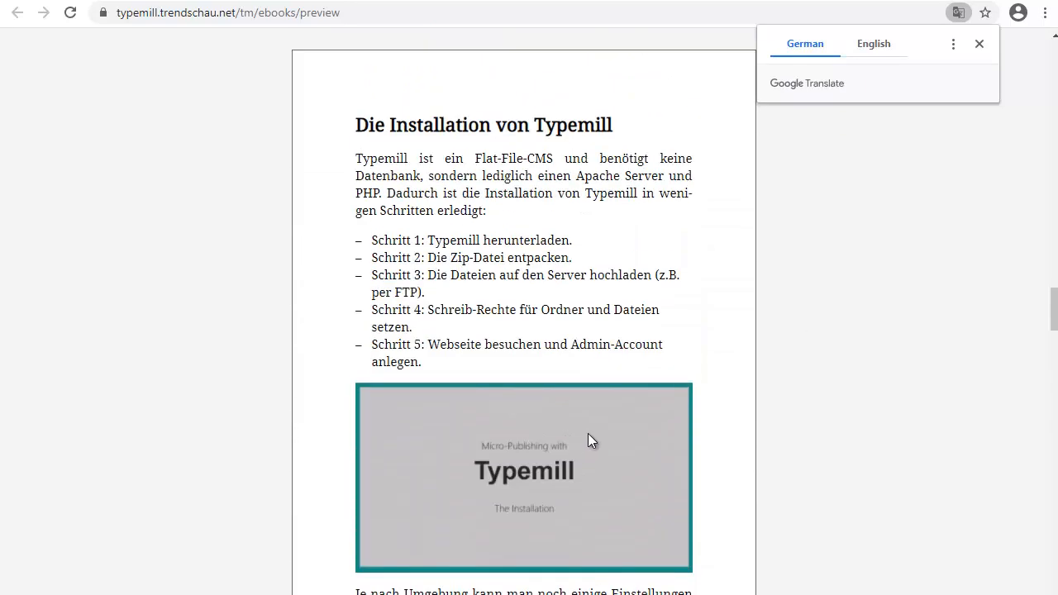
scroll(589, 438, "down", 4)
scroll(590, 431, "down", 10)
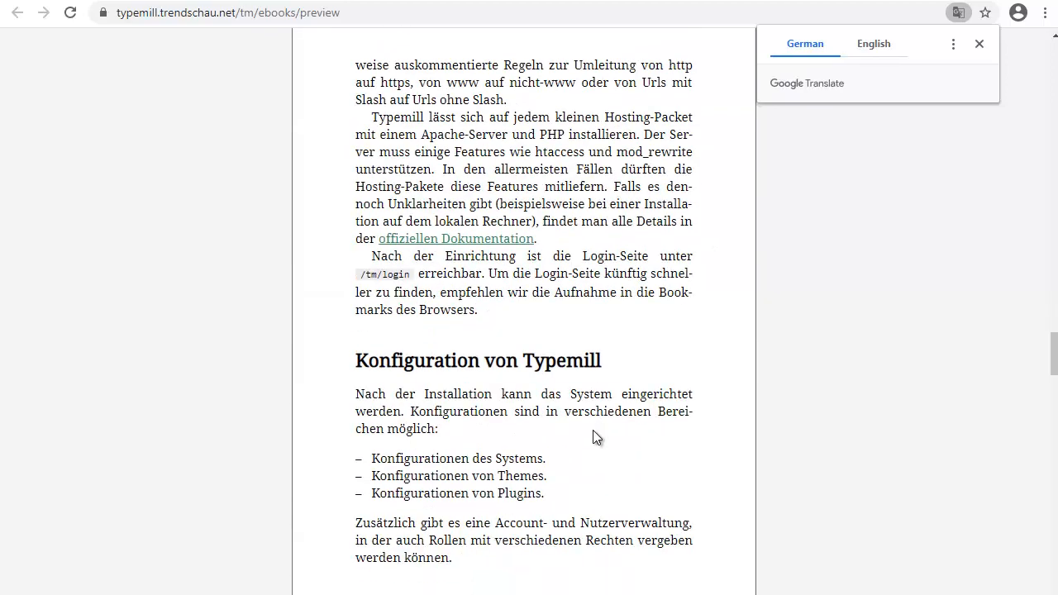
Look through the preview's configuration and content creation chapters, checking how tables, headings and page numbers are laid out
scroll(592, 436, "down", 5)
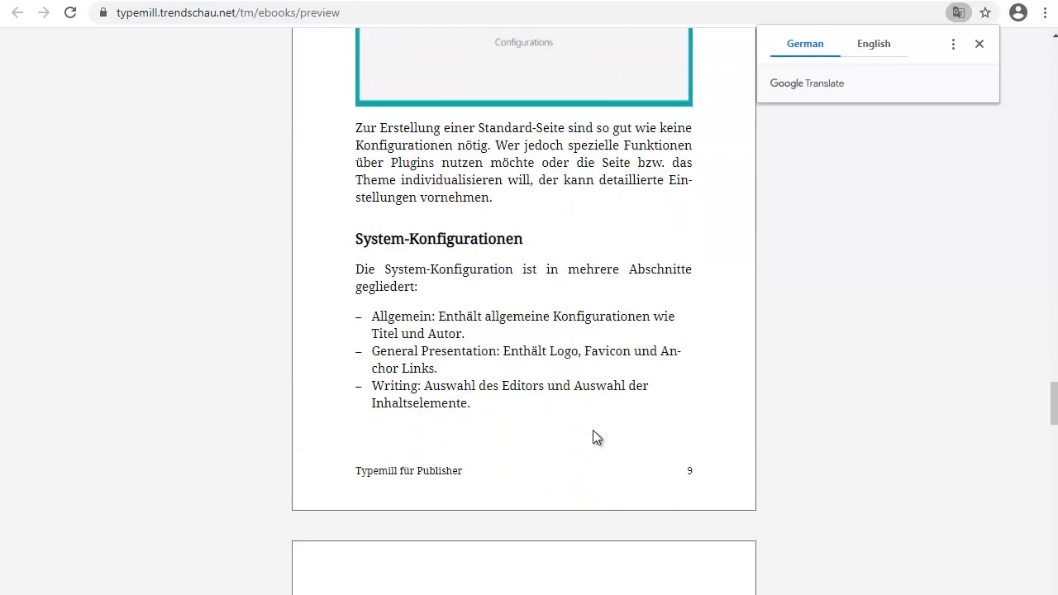
scroll(592, 429, "down", 3)
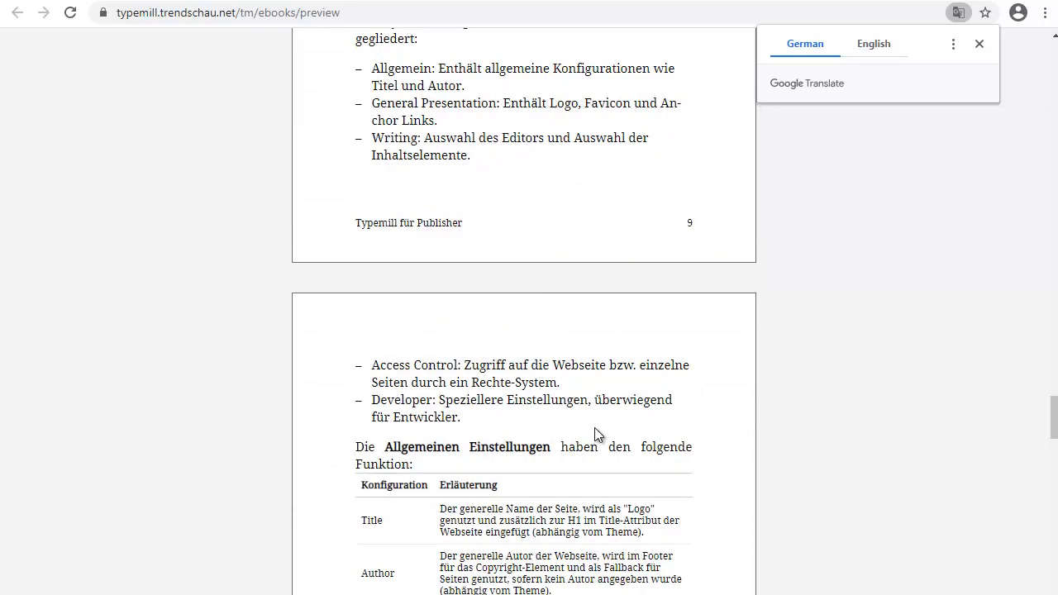
scroll(594, 427, "down", 2)
scroll(594, 427, "down", 9)
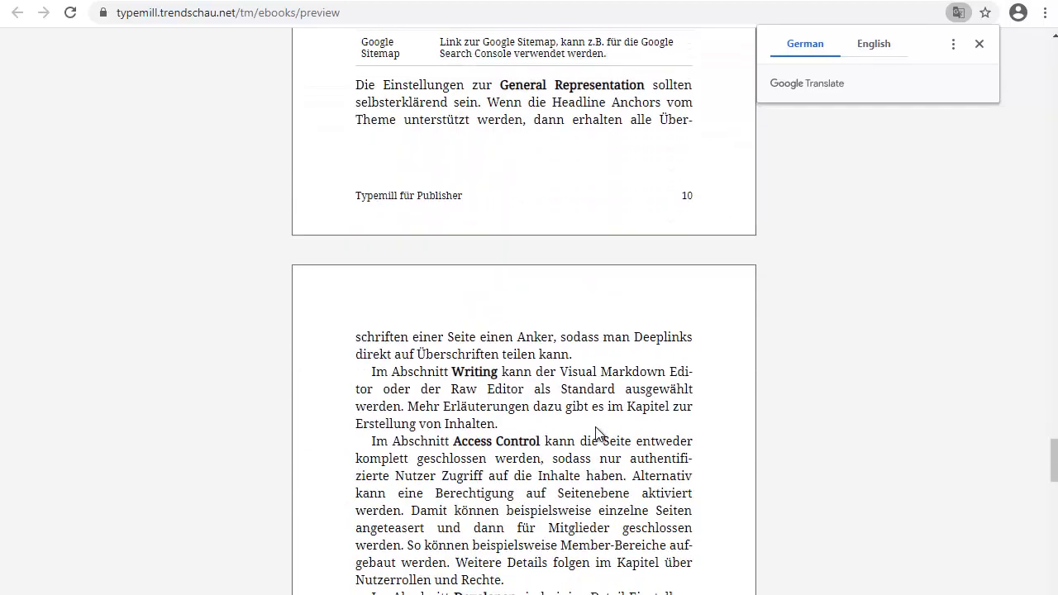
scroll(597, 426, "down", 7)
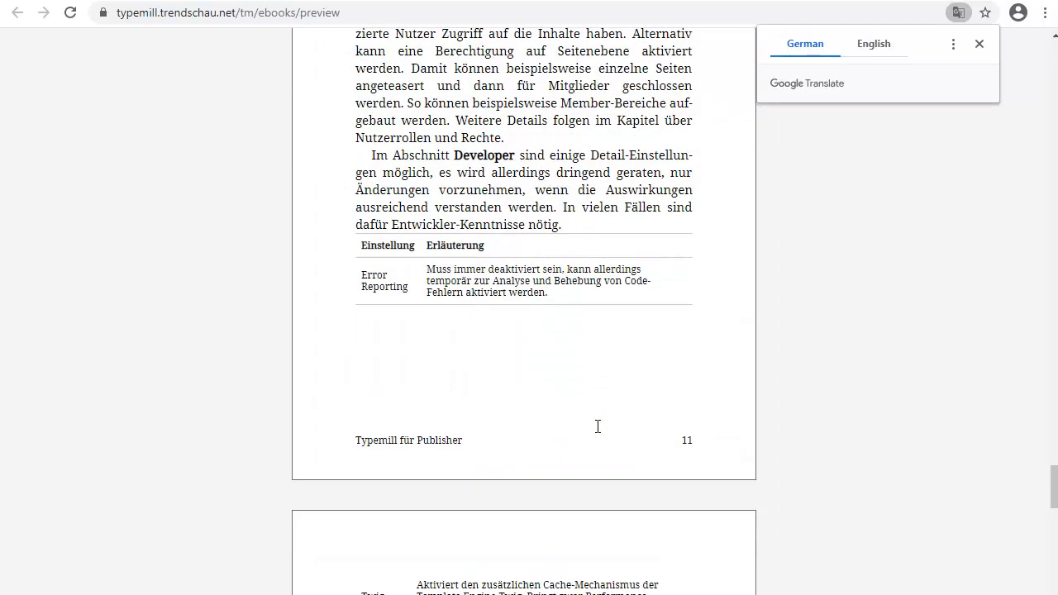
scroll(597, 426, "down", 5)
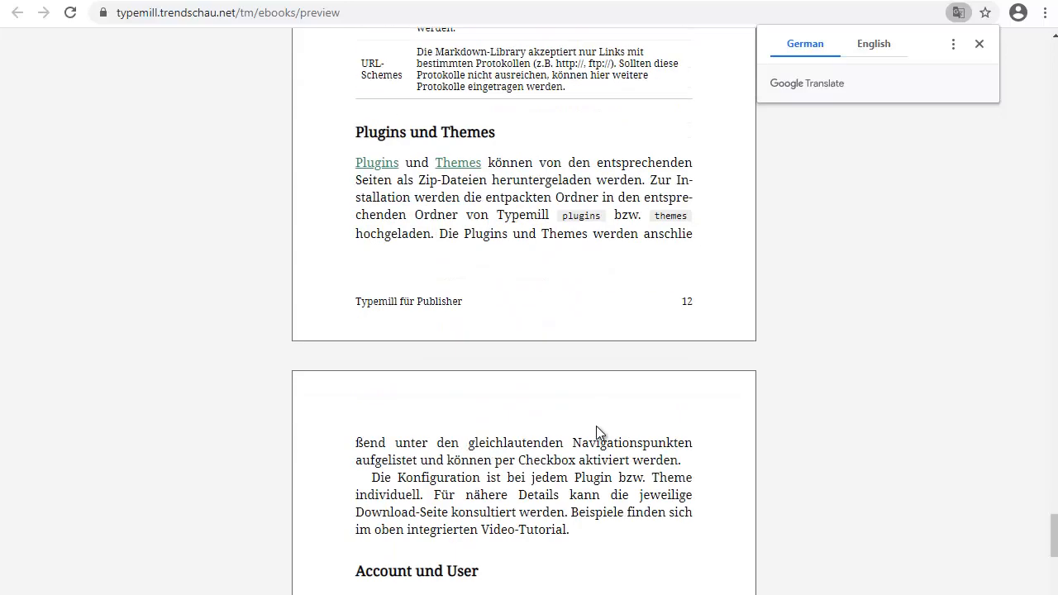
scroll(595, 426, "down", 4)
scroll(597, 425, "down", 3)
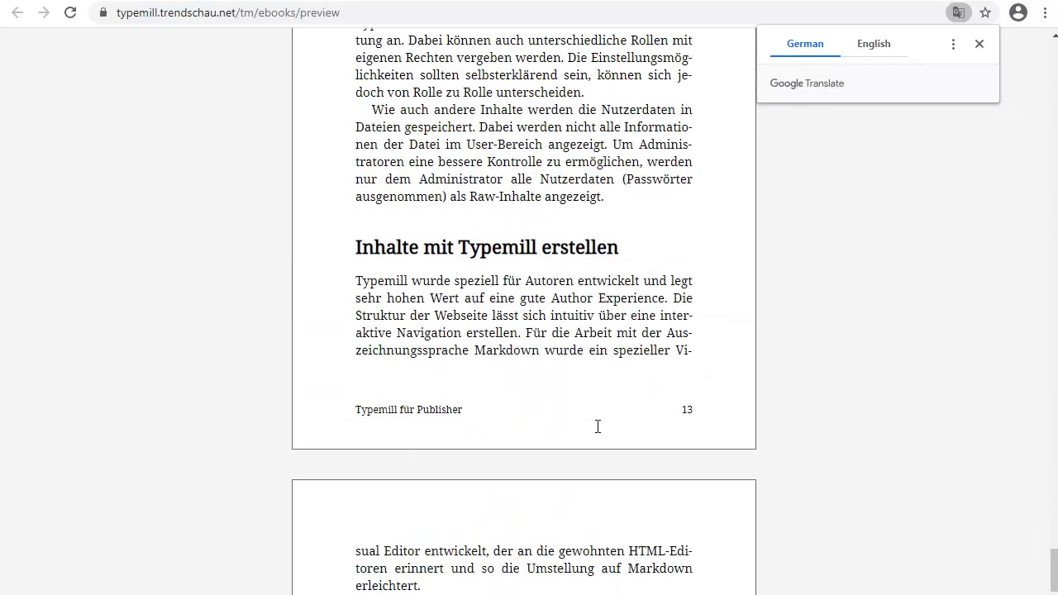
scroll(597, 425, "down", 4)
scroll(595, 425, "down", 4)
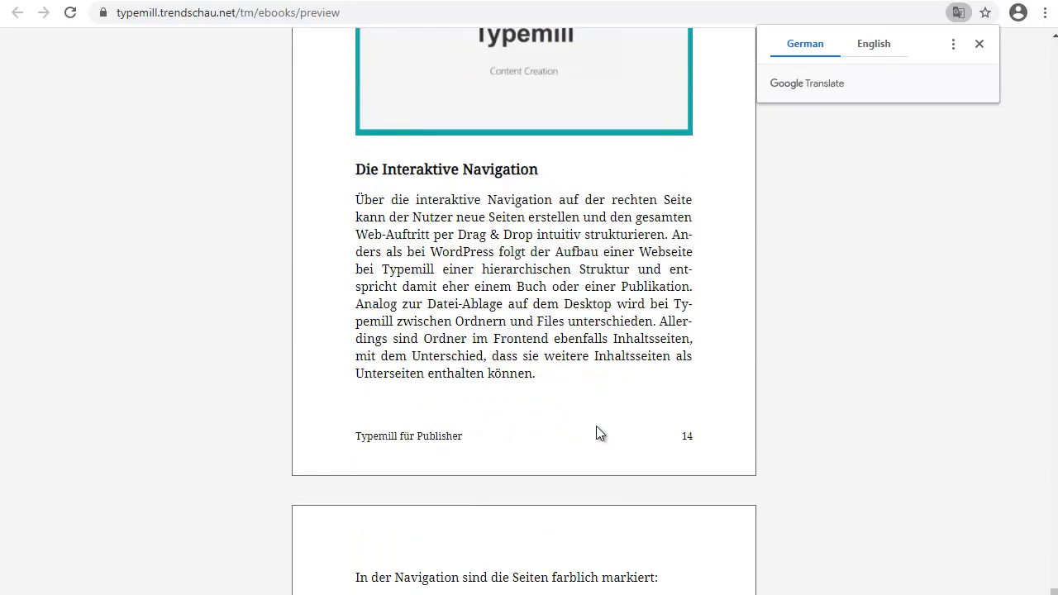
scroll(597, 429, "down", 10)
scroll(601, 436, "down", 8)
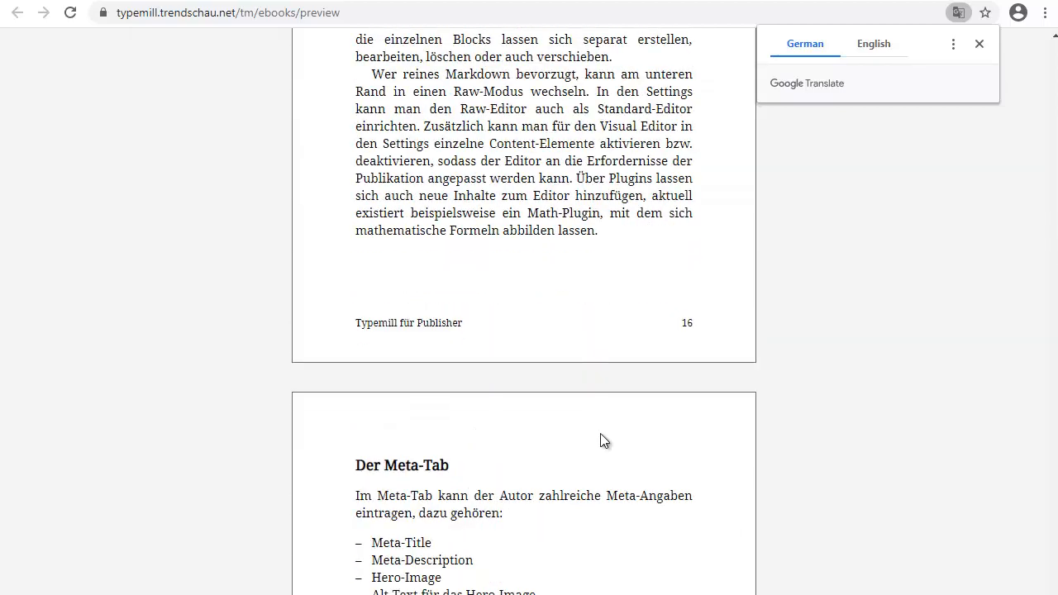
Return to the cover of the ebook preview and open the browser's print dialog for it
scroll(600, 440, "up", 15)
scroll(650, 362, "up", 15)
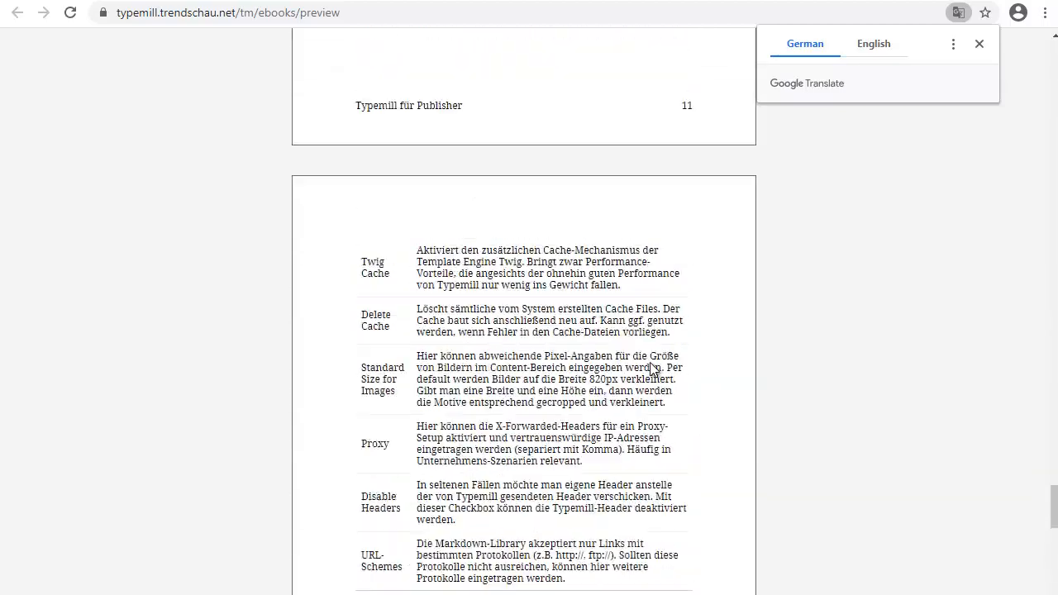
scroll(649, 368, "up", 15)
left_click_drag(1053, 430, 1054, 64)
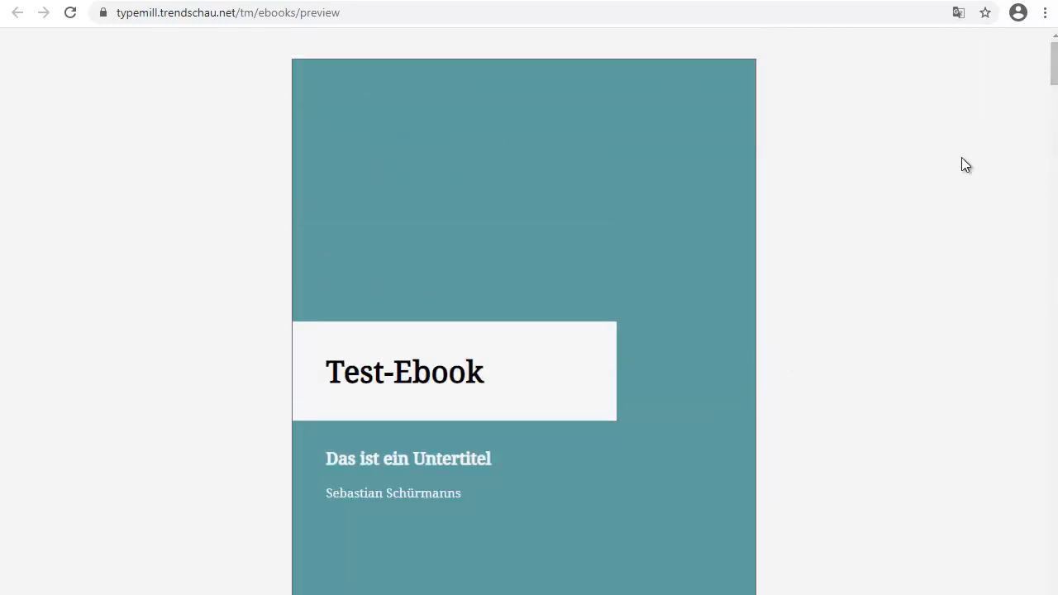
left_click(1046, 14)
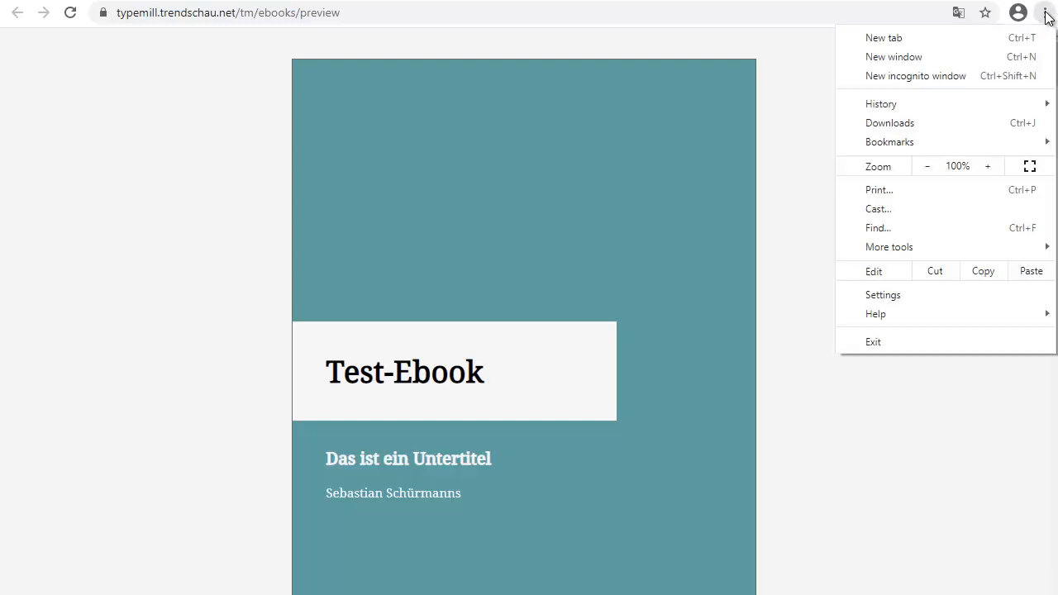
left_click(961, 190)
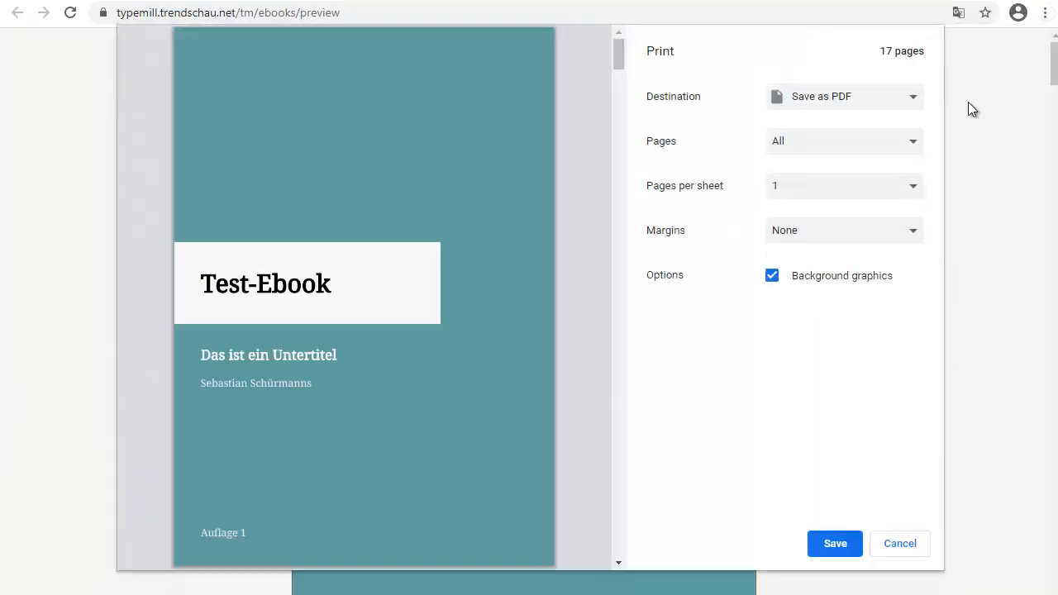
Set the print destination to Save as PDF and the margins to None
left_click(884, 100)
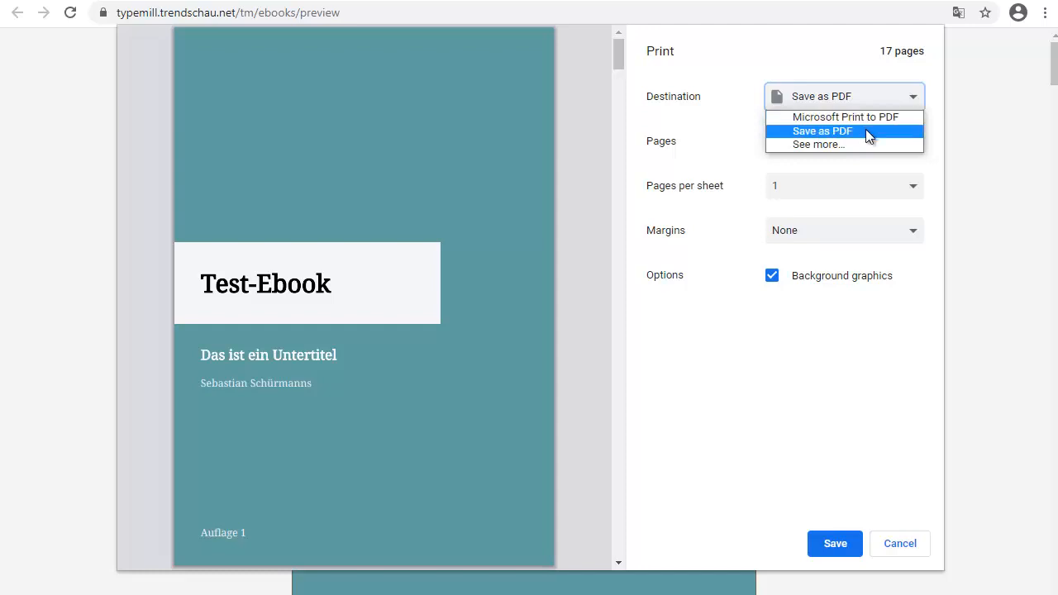
left_click(865, 129)
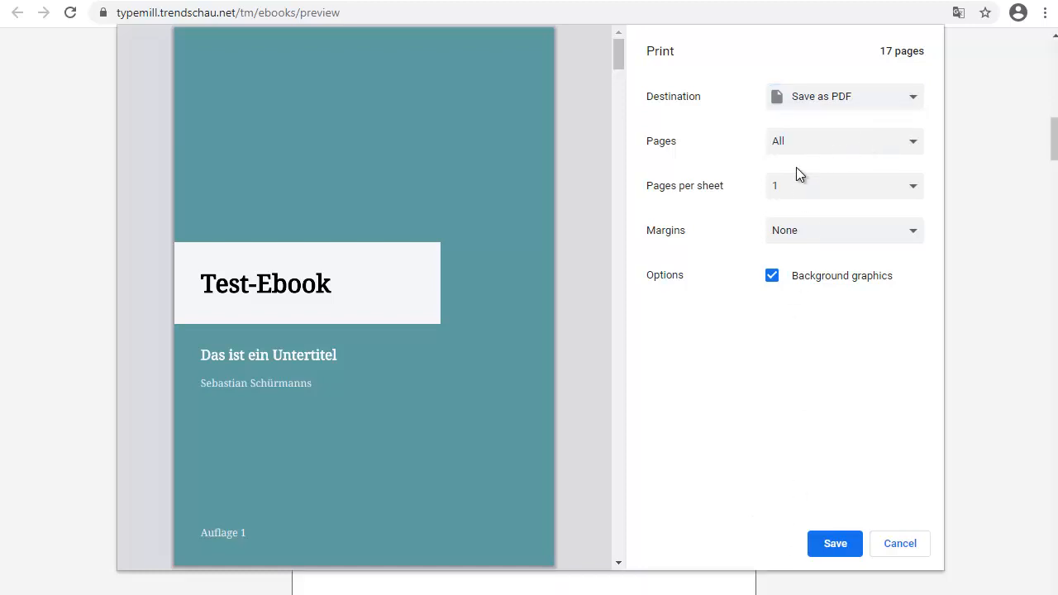
left_click(804, 239)
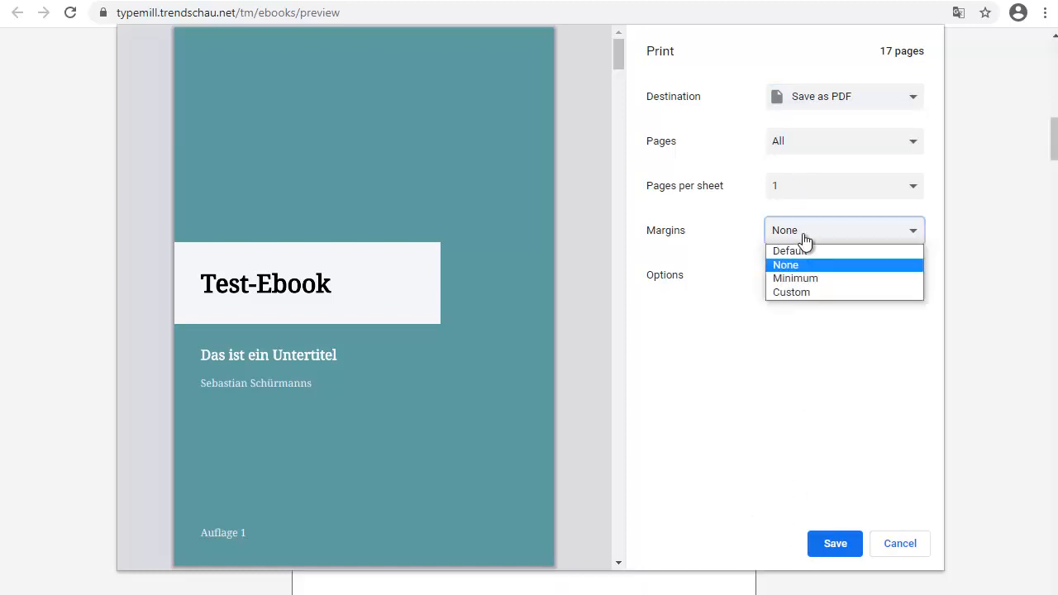
left_click(803, 266)
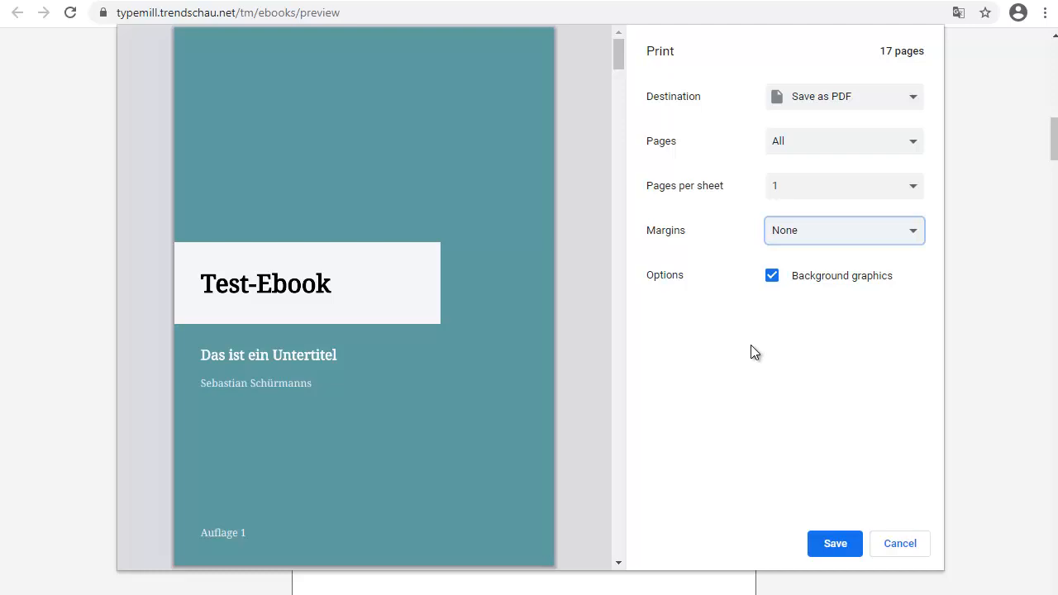
Save the printed ebook to the desktop as eBook Preview.pdf, replacing the existing file
left_click(838, 544)
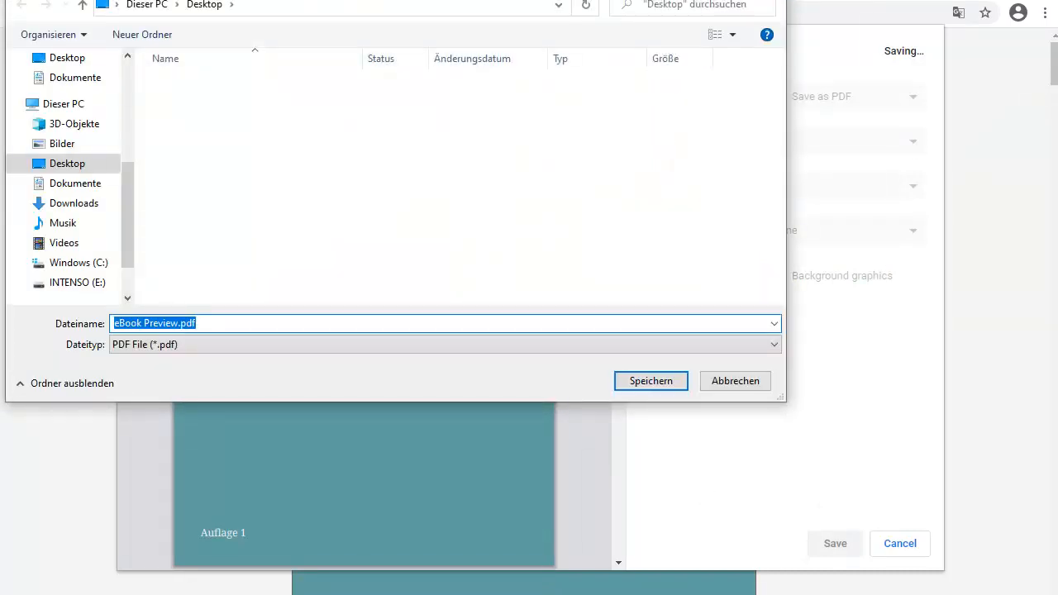
left_click(664, 381)
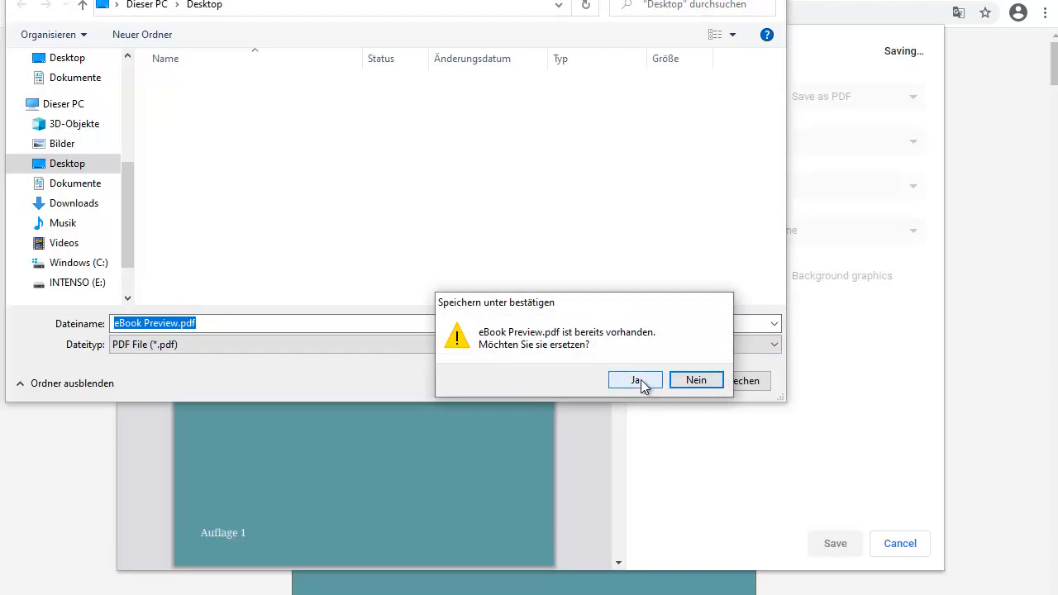
left_click(647, 382)
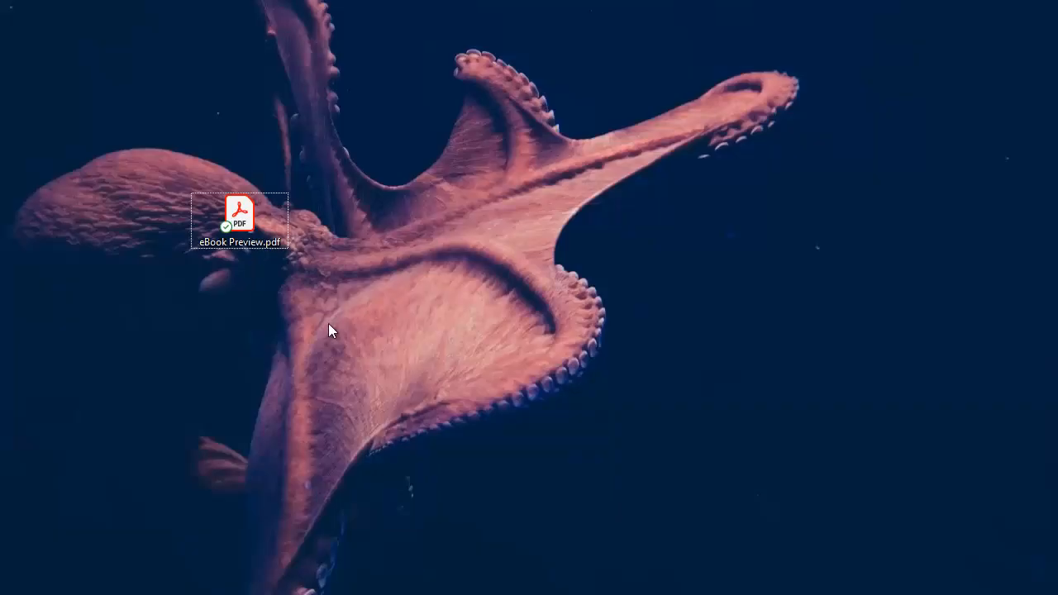
Open eBook Preview.pdf from the desktop and examine its cover, imprint, chapter pages, footers and page numbers
double_click(235, 236)
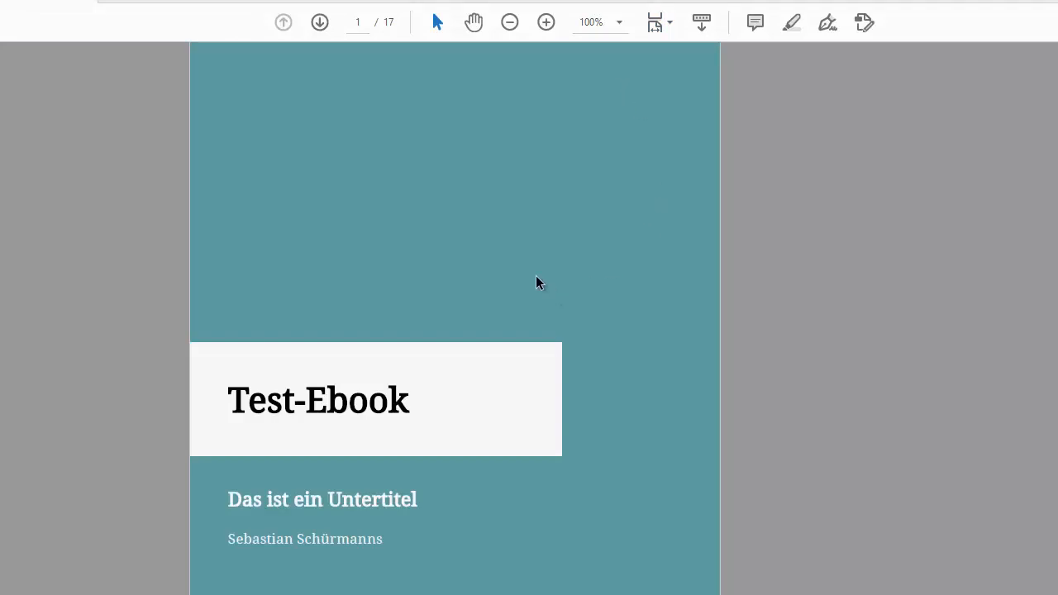
scroll(524, 360, "down", 3)
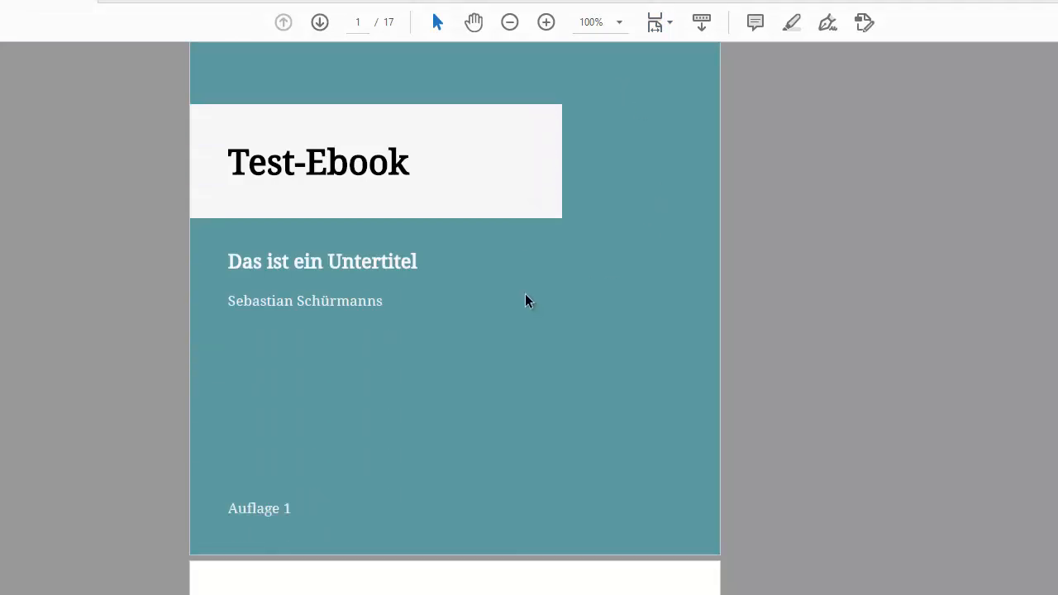
scroll(525, 294, "down", 13)
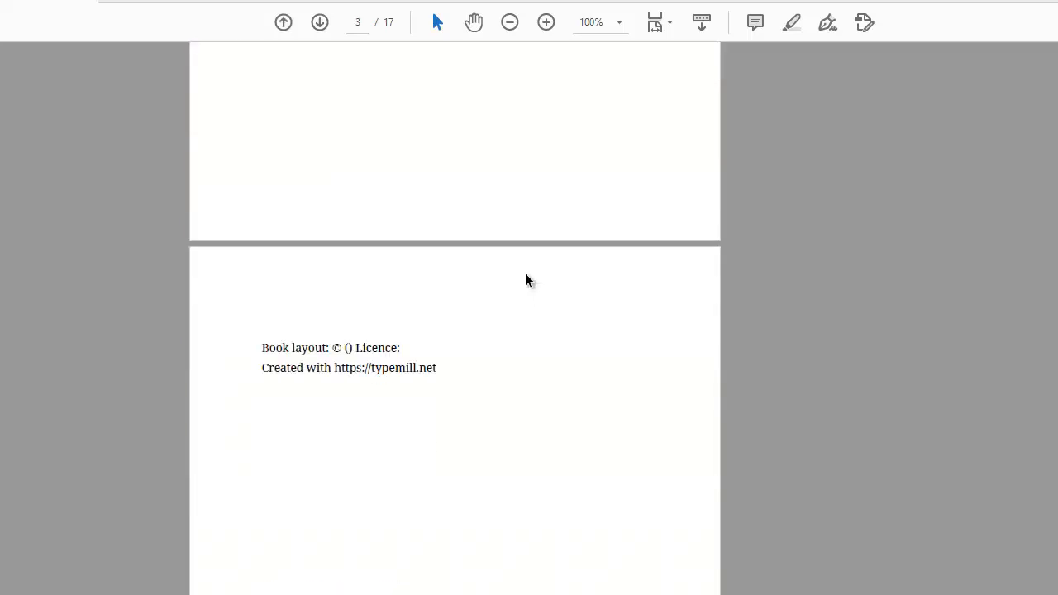
scroll(524, 281, "down", 18)
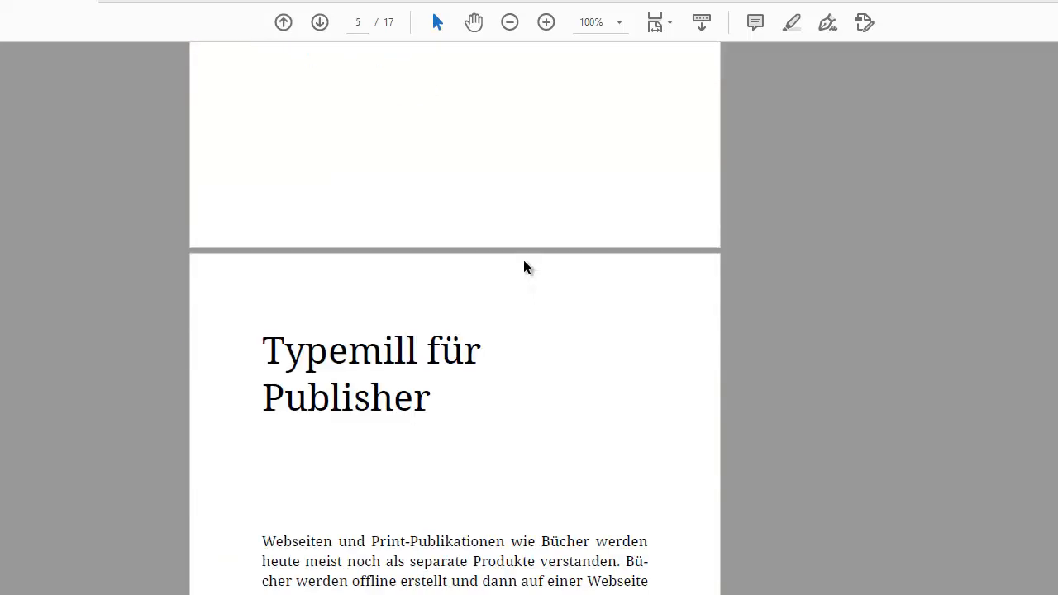
scroll(524, 261, "down", 3)
scroll(524, 261, "down", 4)
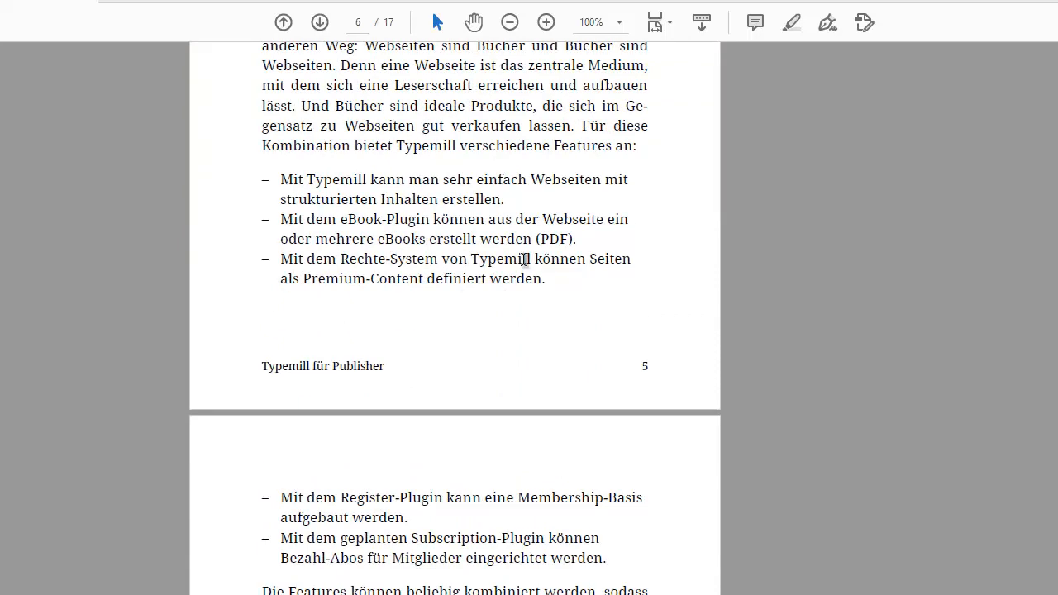
scroll(524, 261, "down", 7)
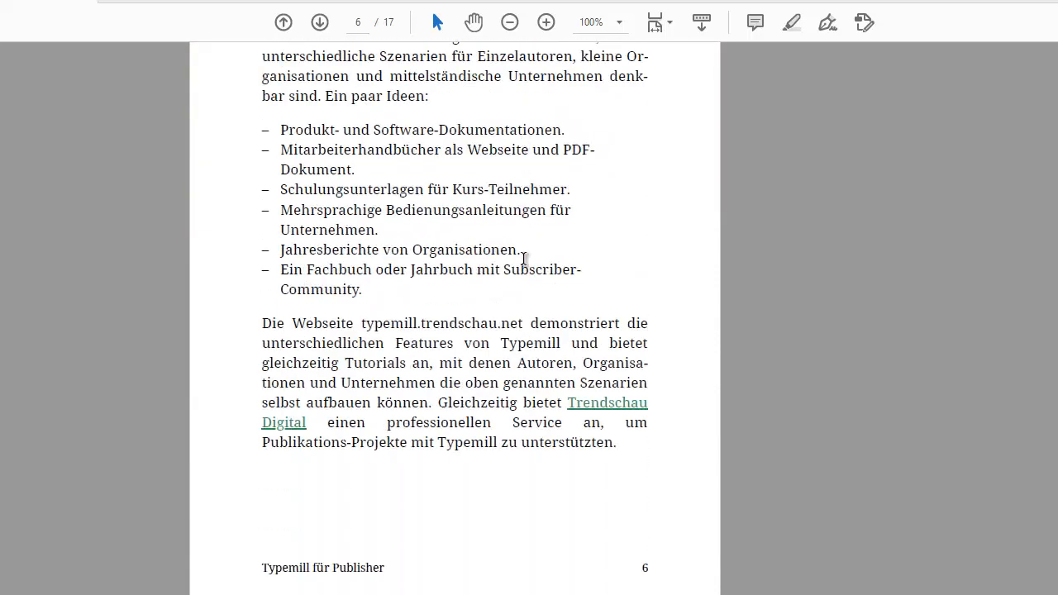
scroll(524, 261, "down", 3)
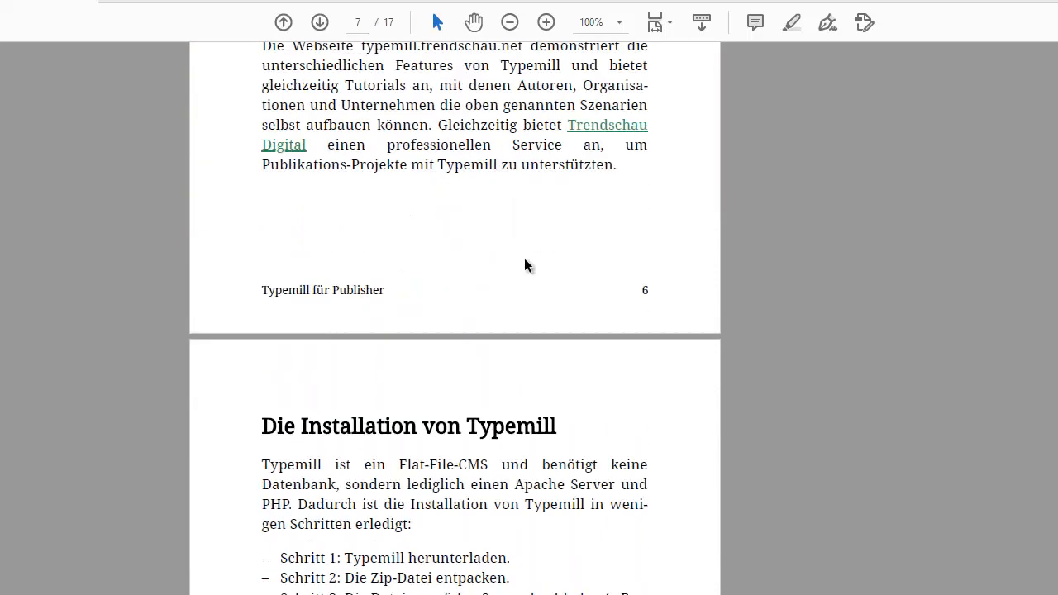
scroll(526, 265, "down", 3)
scroll(524, 258, "down", 7)
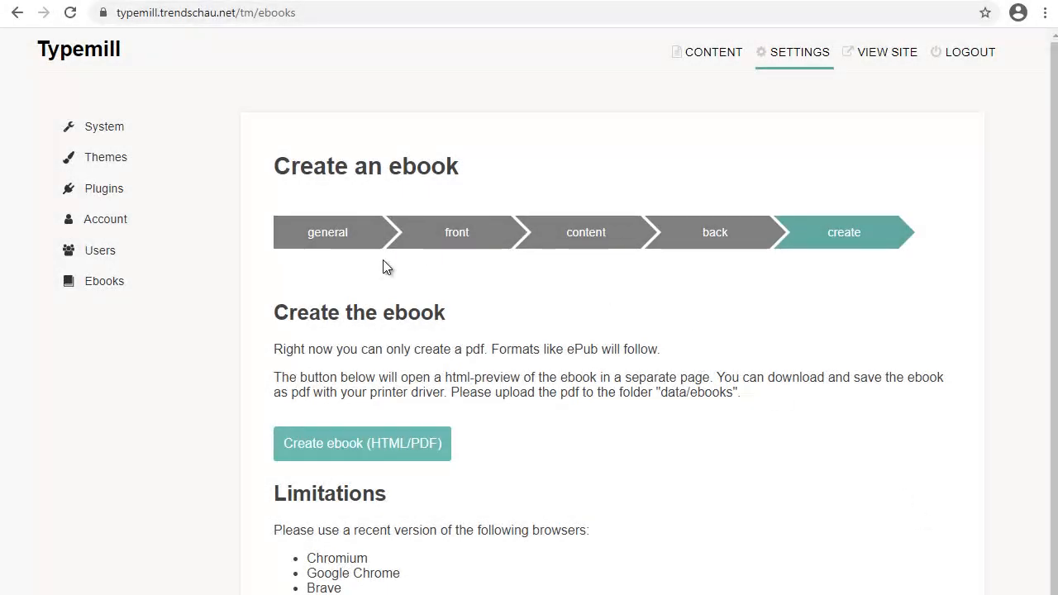
Go back to the general step of the ebook wizard and review its headline-level and image options
left_click(346, 237)
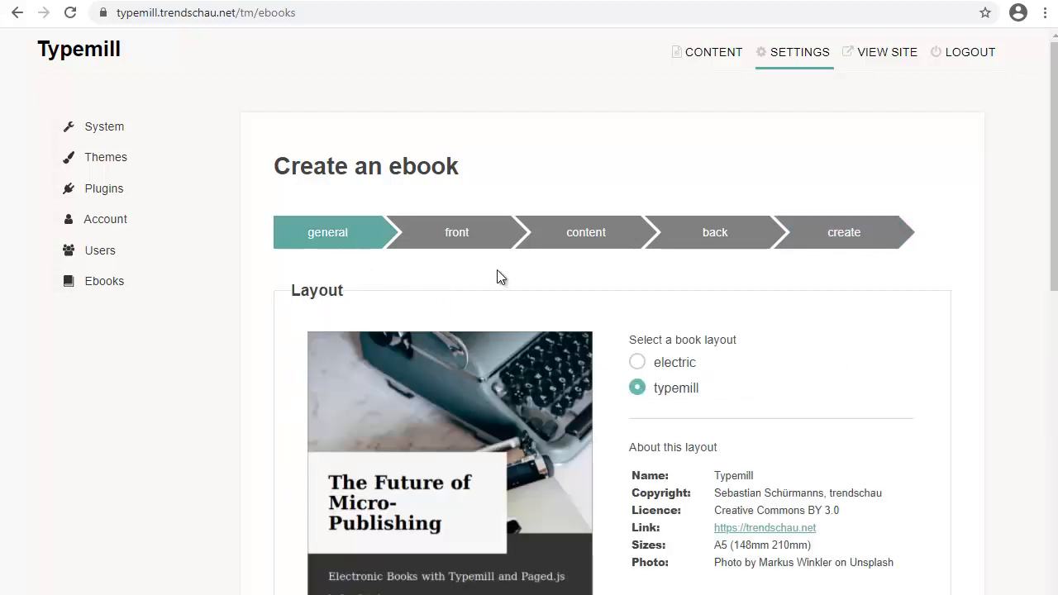
scroll(499, 276, "down", 6)
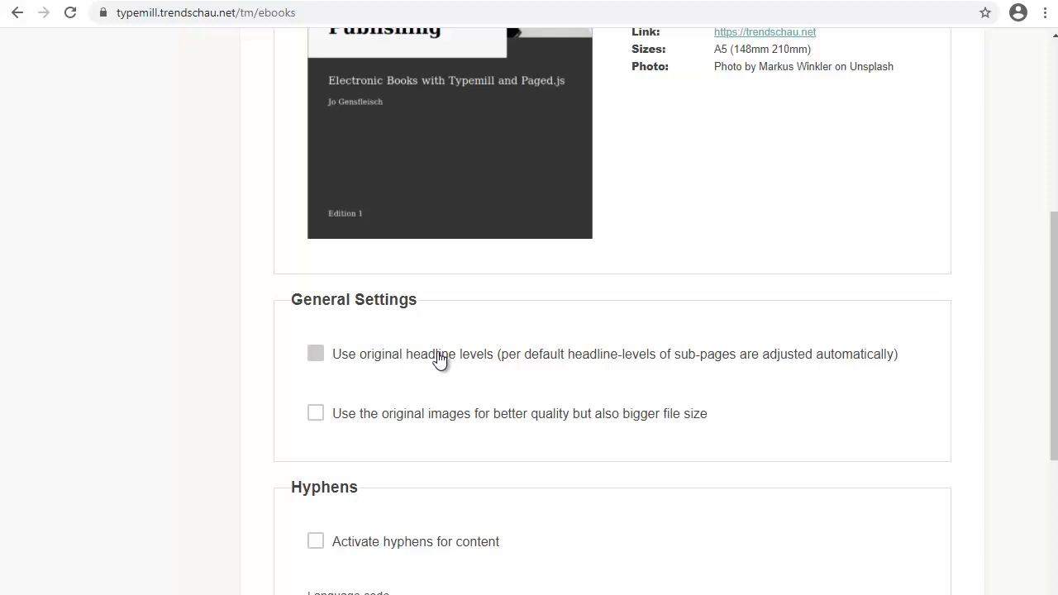
scroll(215, 253, "up", 6)
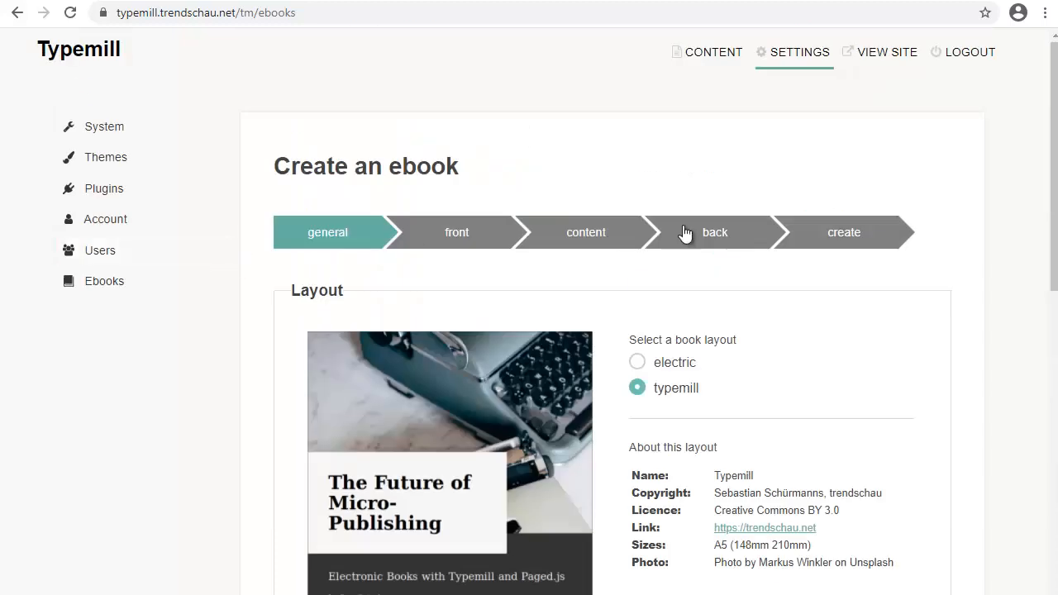
In the content editor, compare the heading of the Typemill folder page with those of its Installation and Konfiguration subpages
left_click(715, 52)
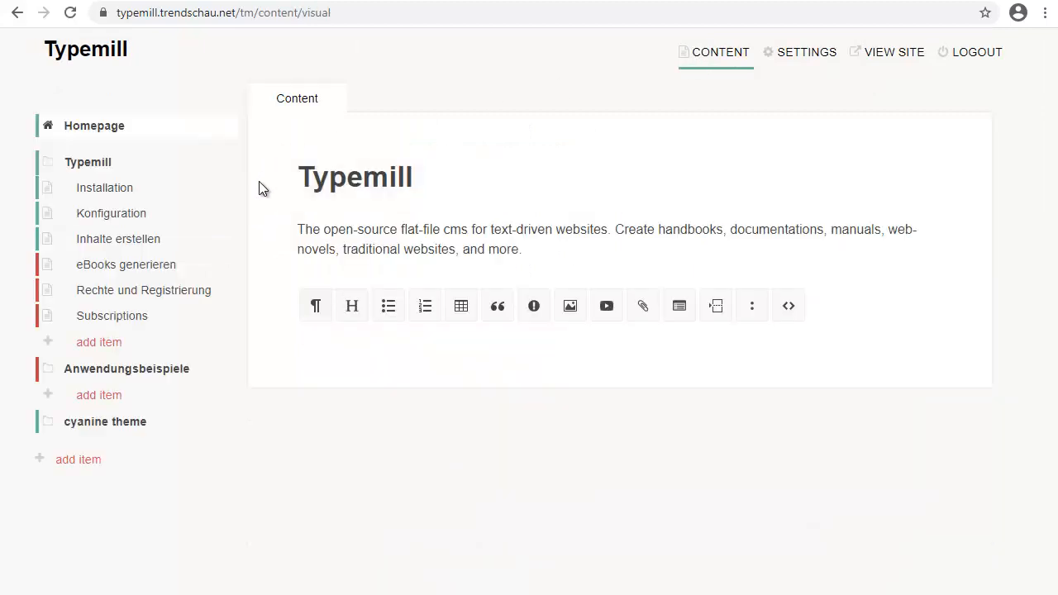
left_click(83, 169)
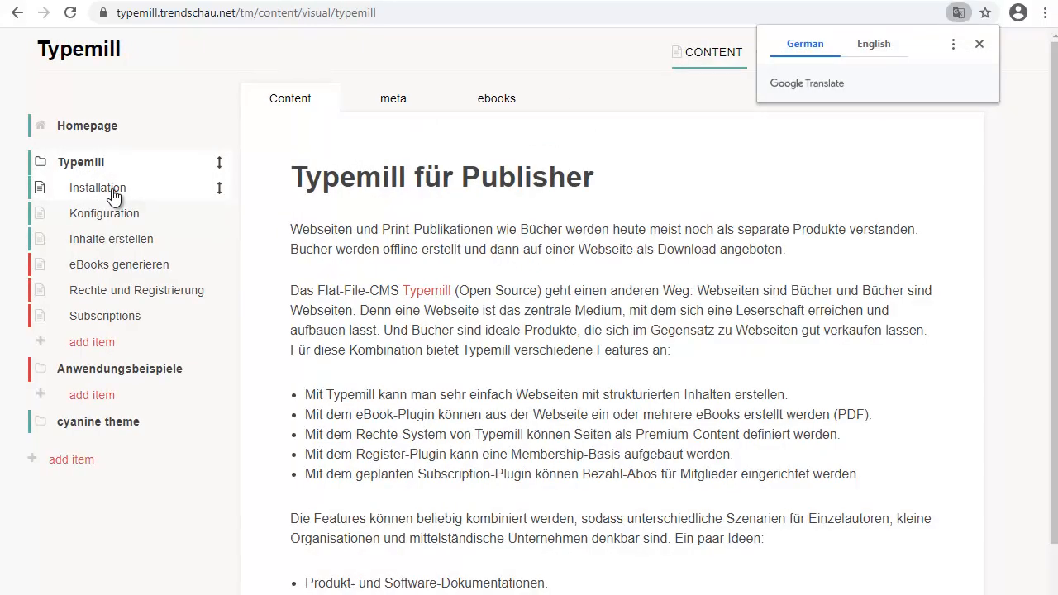
left_click(114, 192)
left_click(83, 165)
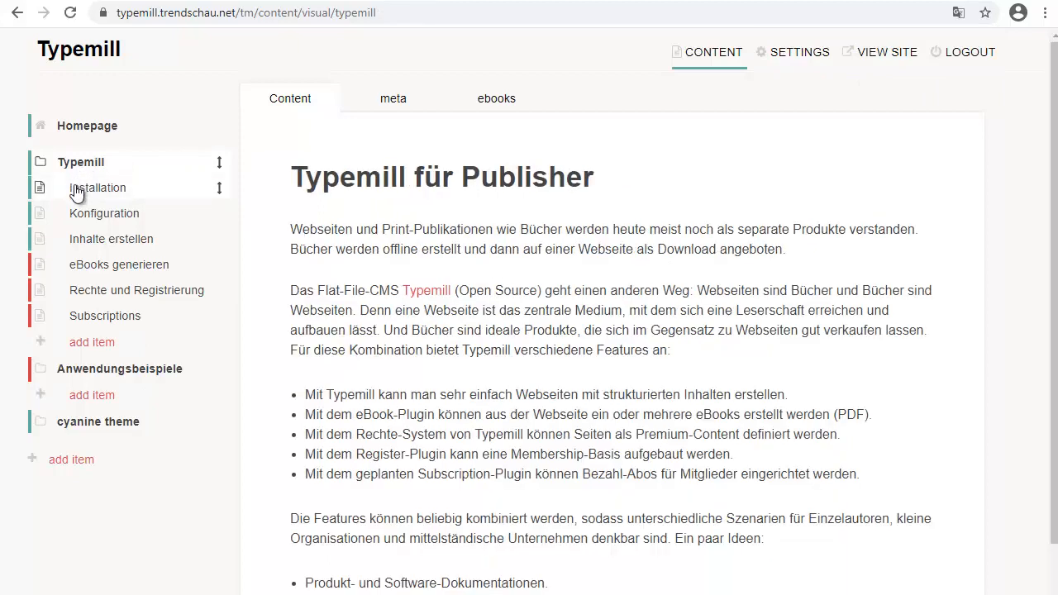
left_click(76, 192)
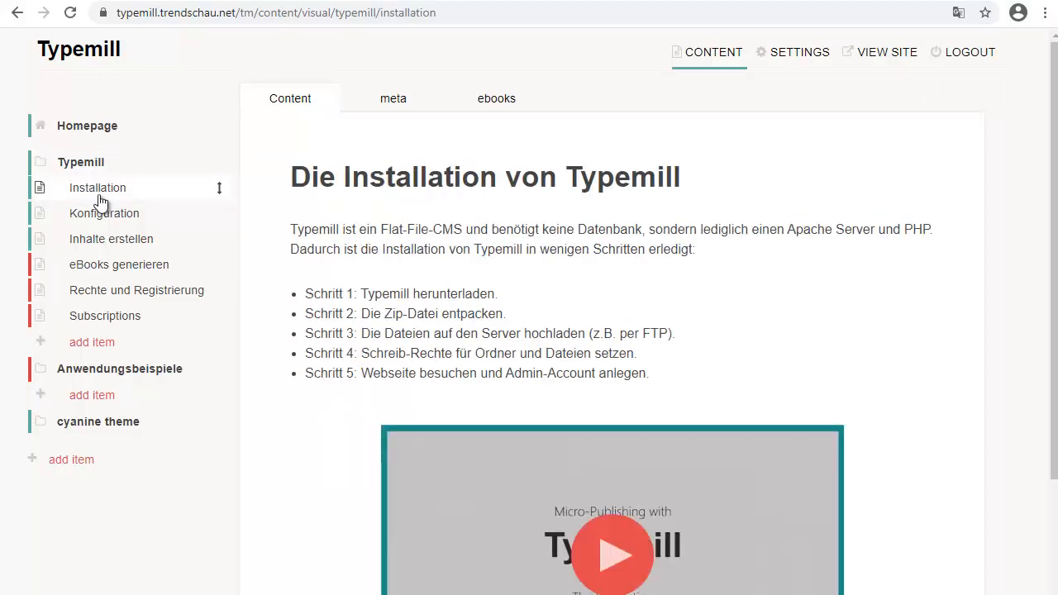
left_click(81, 165)
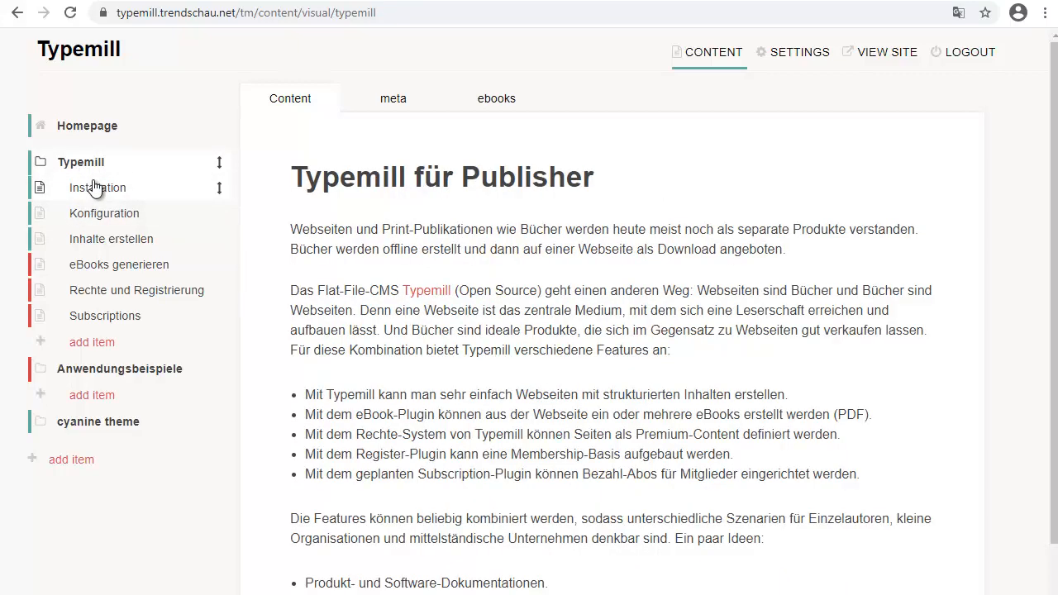
left_click(91, 188)
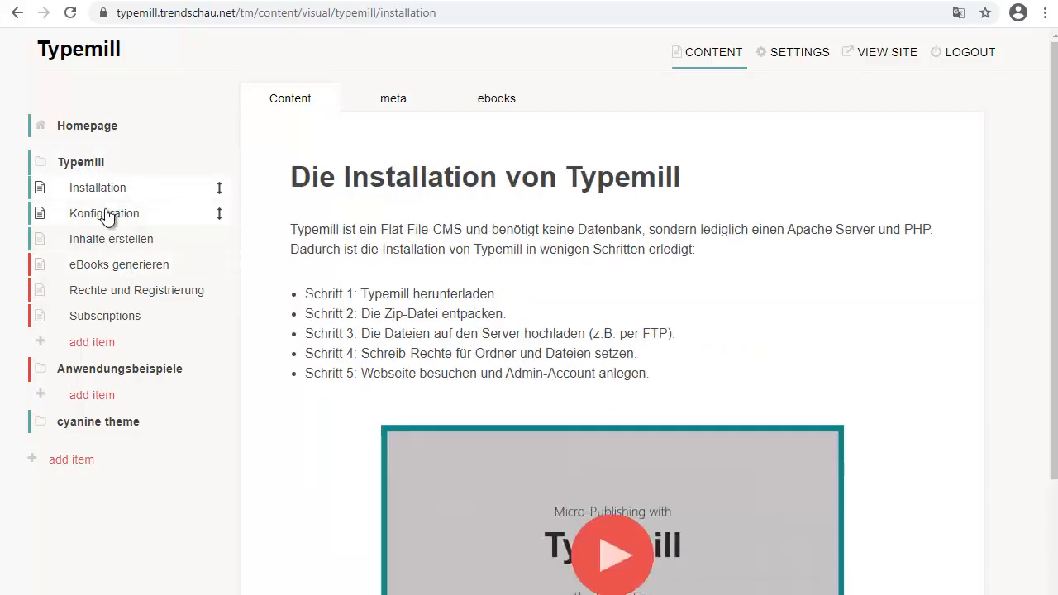
left_click(104, 215)
left_click(87, 162)
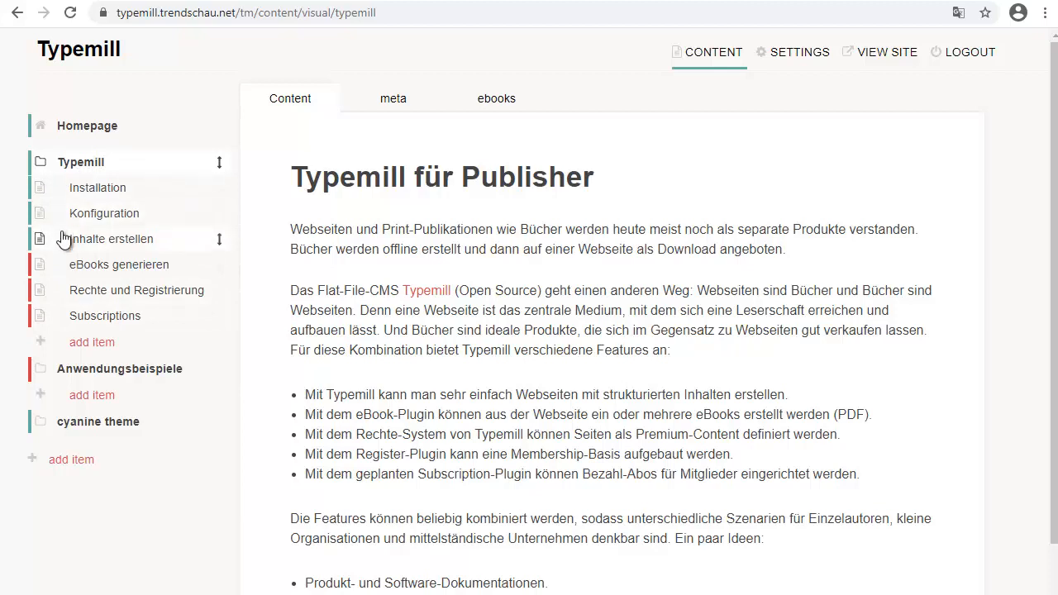
left_click(91, 190)
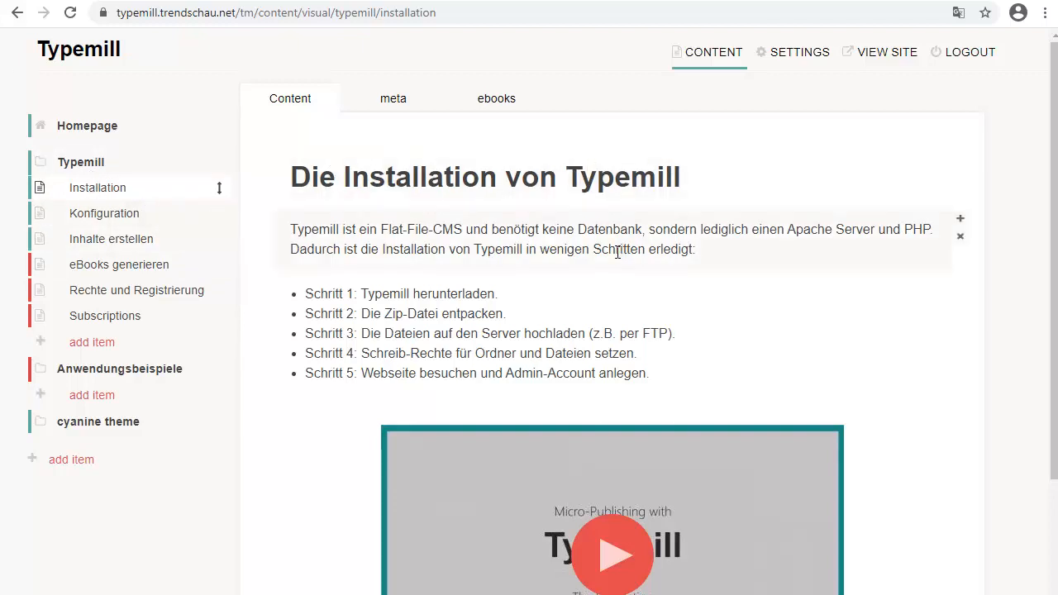
Return to the ebook settings and enable using the original images for better quality
left_click(814, 54)
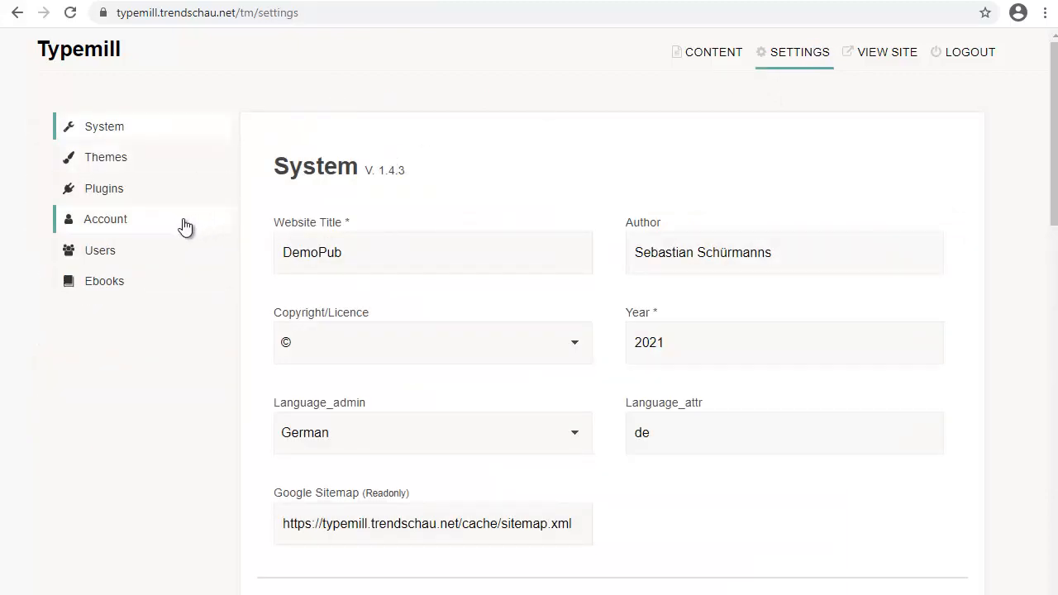
left_click(129, 284)
scroll(496, 256, "down", 8)
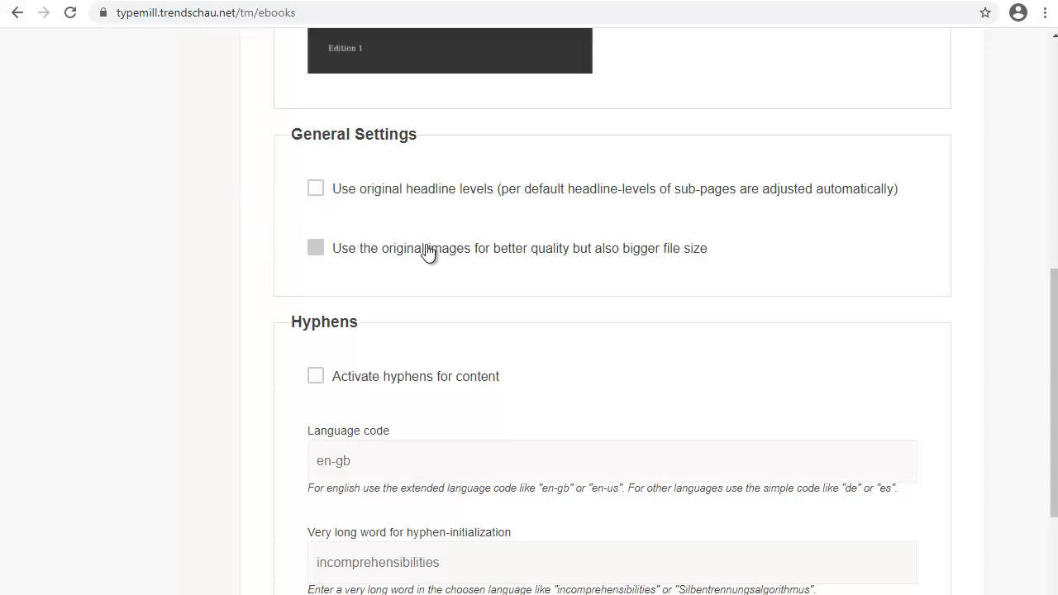
left_click(350, 257)
scroll(447, 279, "down", 2)
scroll(445, 279, "up", 2)
scroll(442, 276, "down", 2)
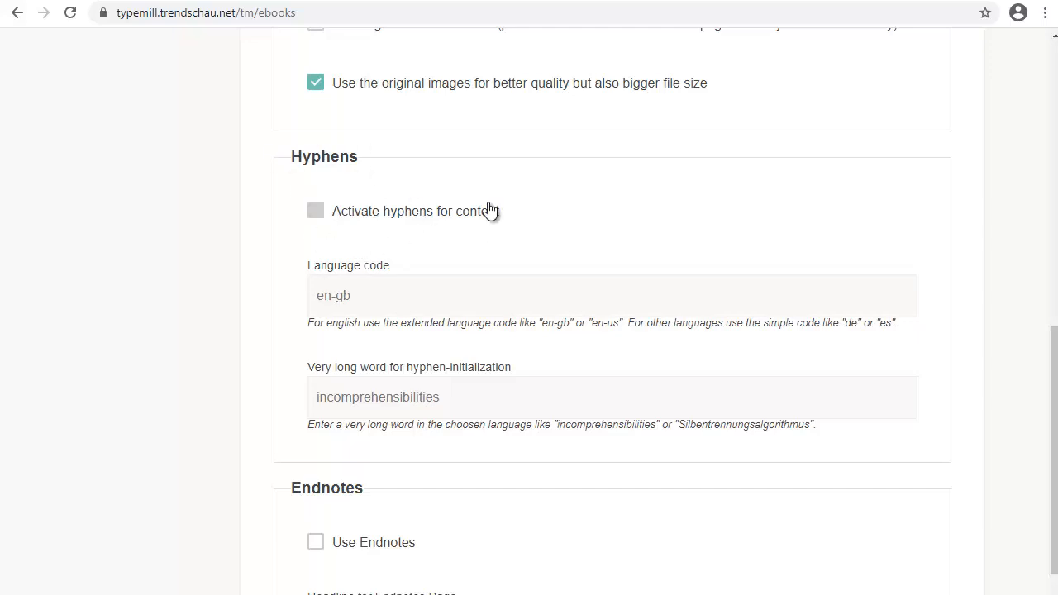
Enable endnotes for the ebook and set the endnotes page headline to "Endnoten"
scroll(488, 212, "down", 4)
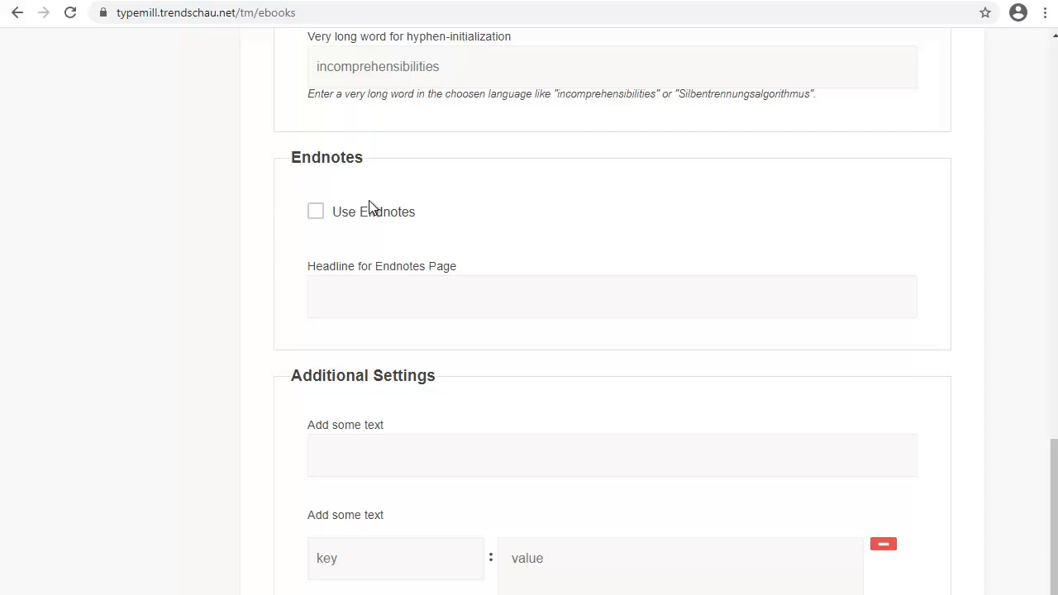
left_click(319, 216)
left_click(450, 297)
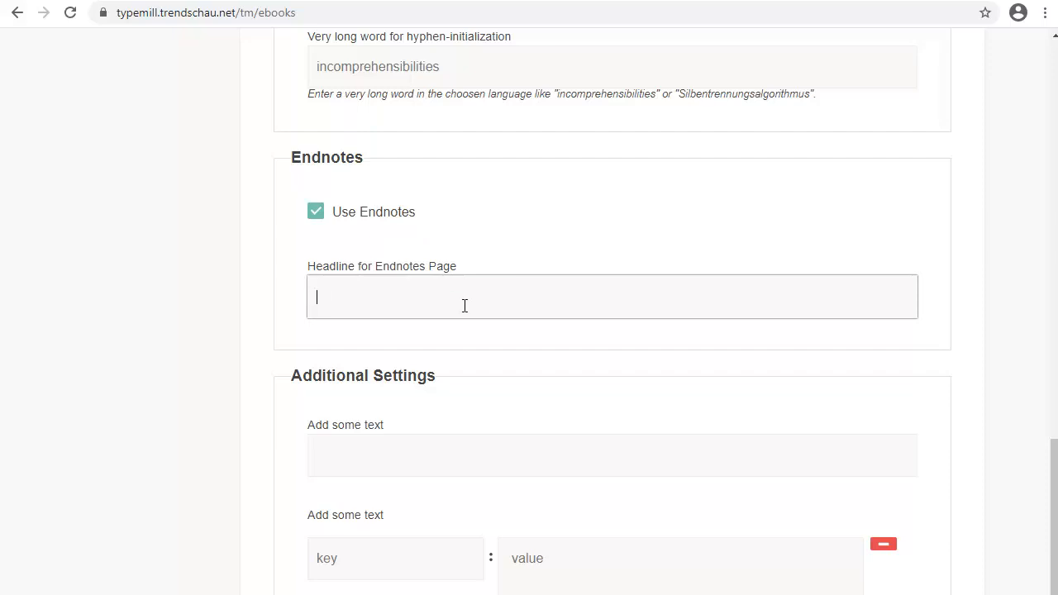
type("Endnoten")
Fill the first key-value pair of the additional settings with key "asdfasf" and value "asdfsdf"
scroll(503, 311, "down", 2)
left_click_drag(289, 228, 449, 232)
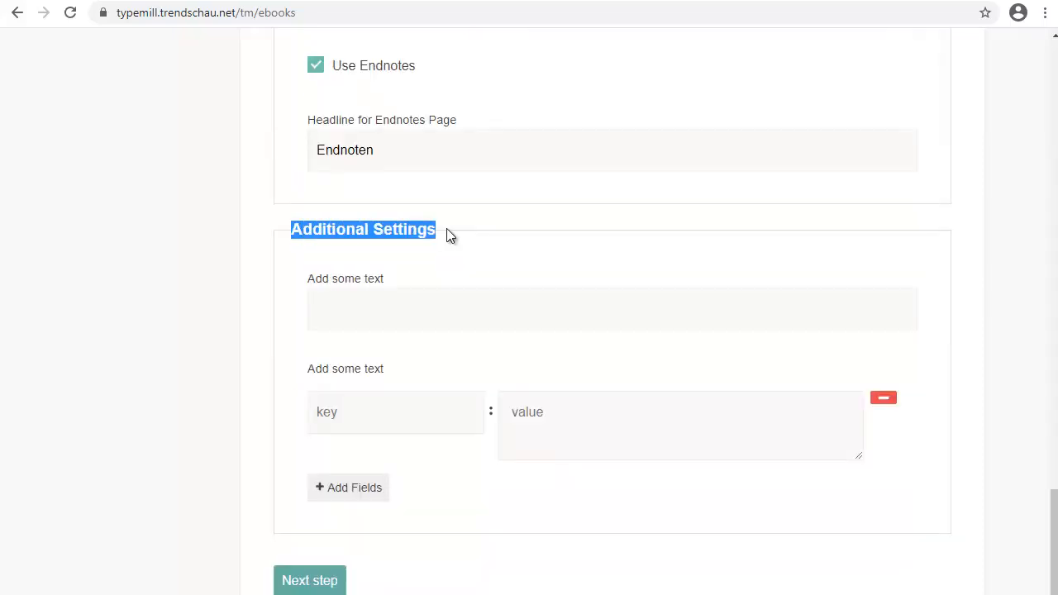
left_click(461, 309)
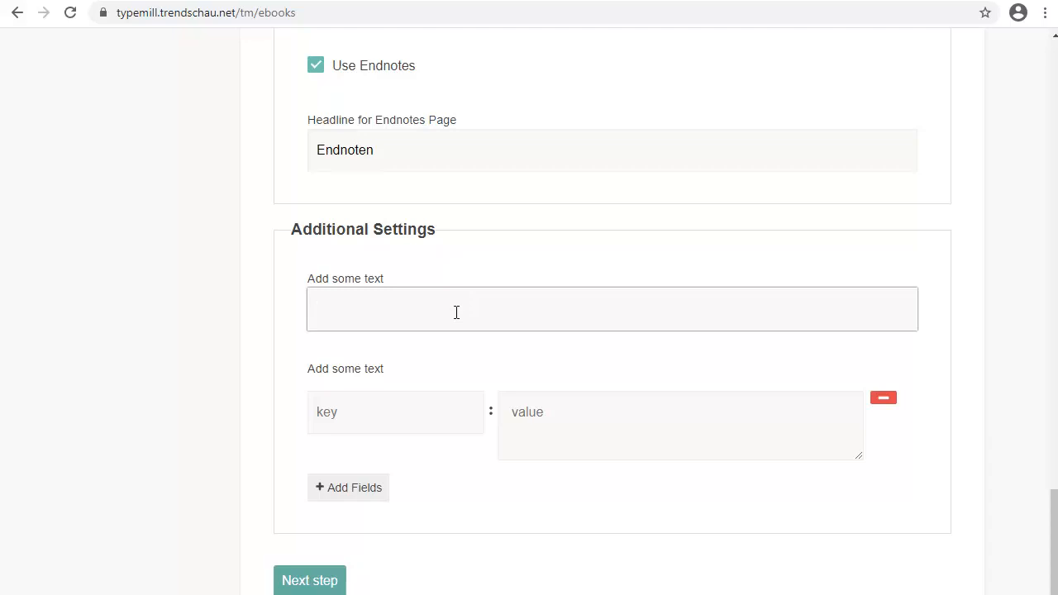
left_click(445, 417)
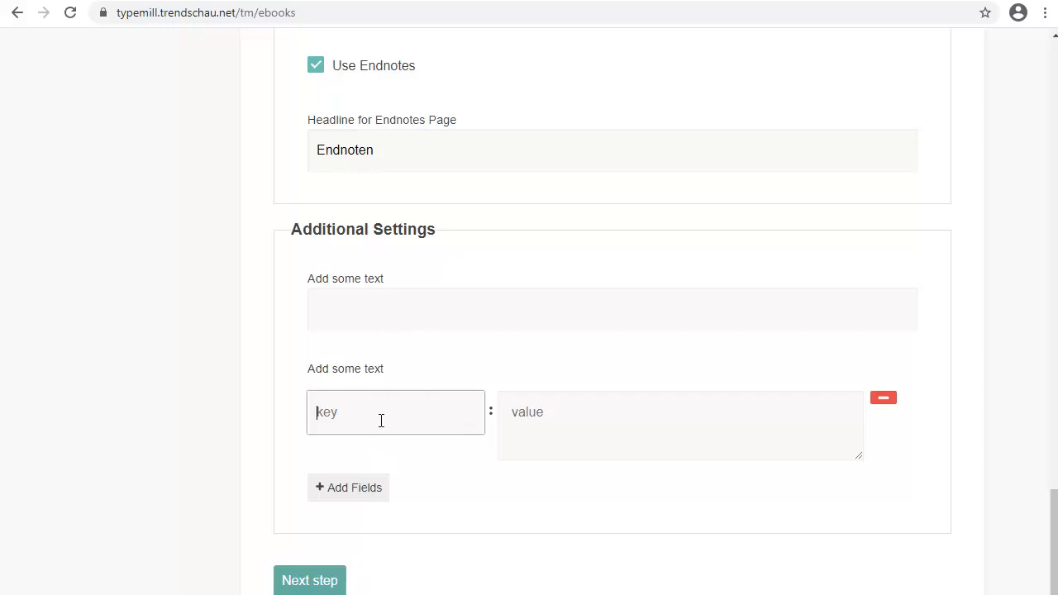
type("asdfasf")
left_click(567, 427)
type("asdfsdf")
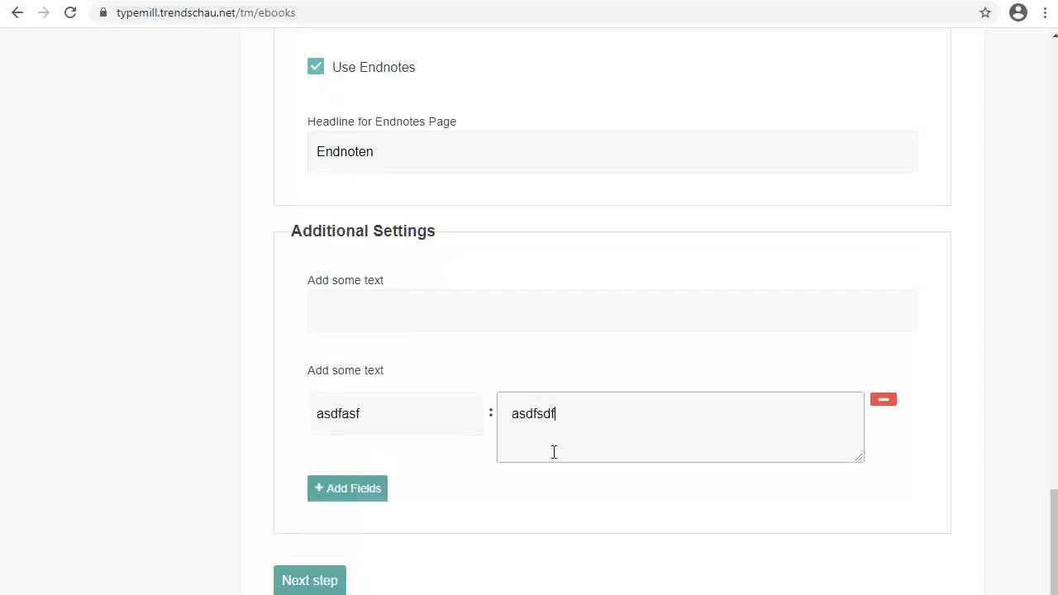
Add a second key-value pair with key "asdasdf" and value "asdfasdf" to the additional settings
left_click(340, 493)
left_click(377, 508)
type("as")
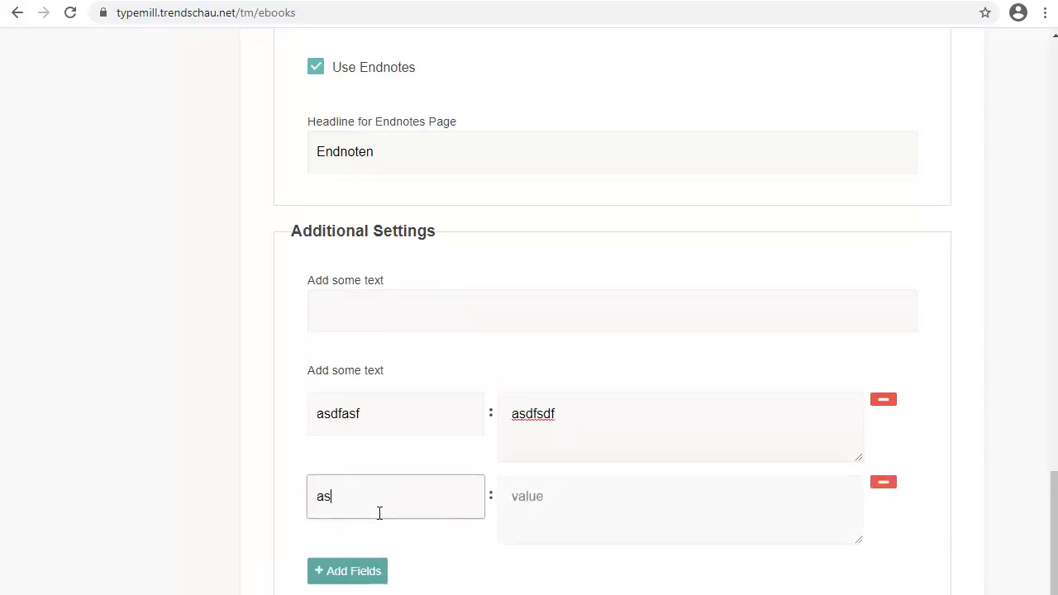
type("dasdf")
left_click(576, 499)
type("asdfasdf")
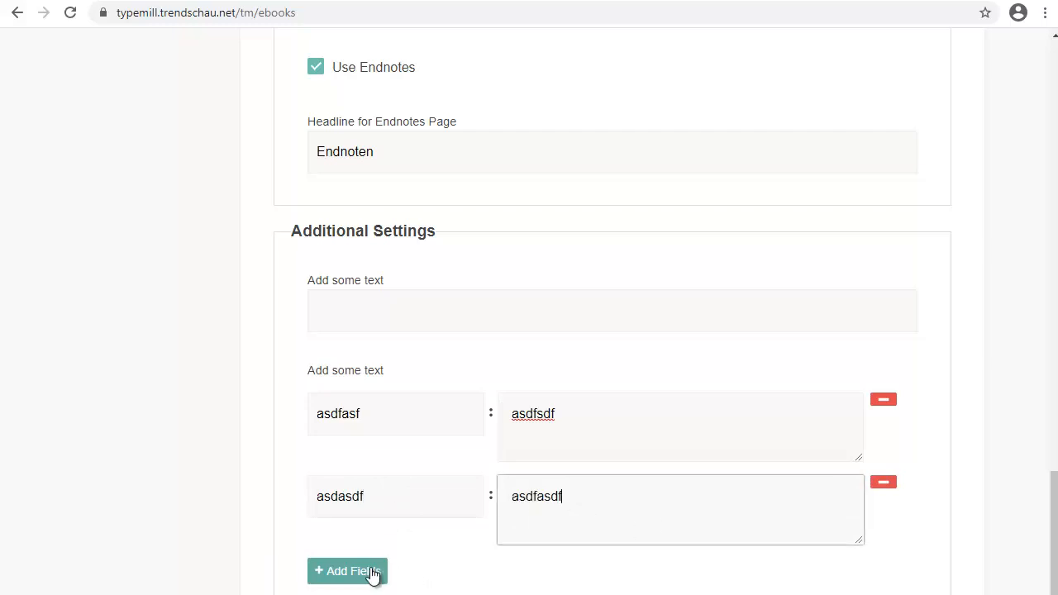
Advance the ebook wizard to the front step and show its cover and title page settings
scroll(498, 552, "down", 1)
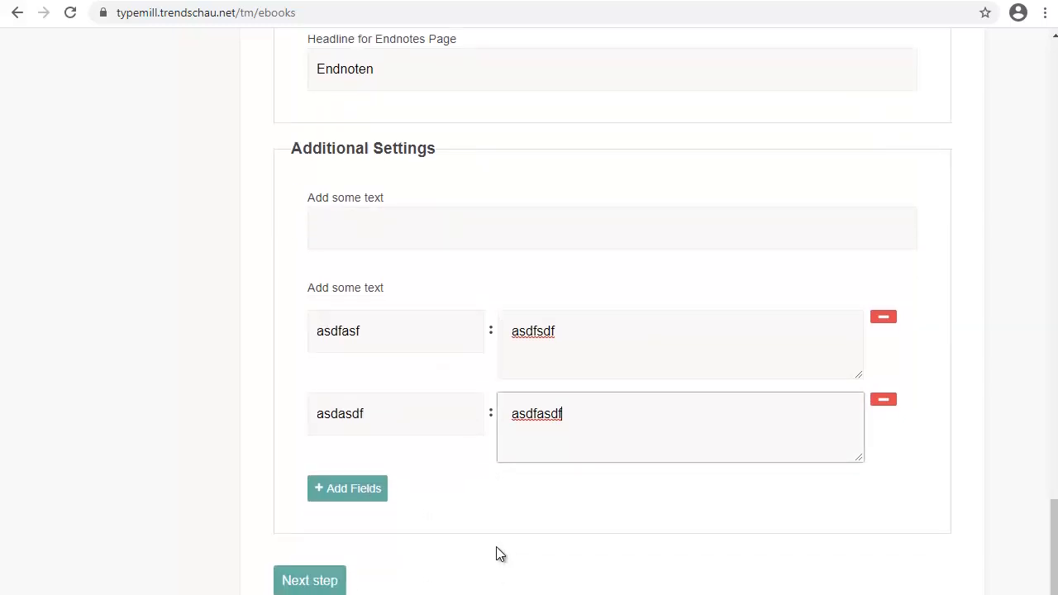
left_click(322, 583)
scroll(432, 491, "up", 15)
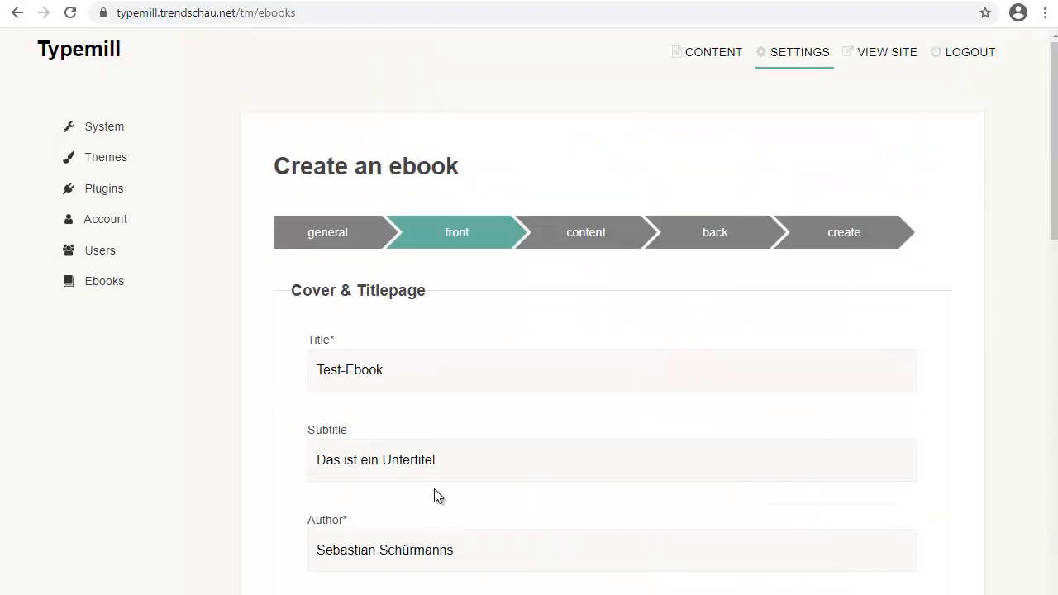
Set the typewriter photo from the media library as the background image for the cover
scroll(438, 328, "down", 4)
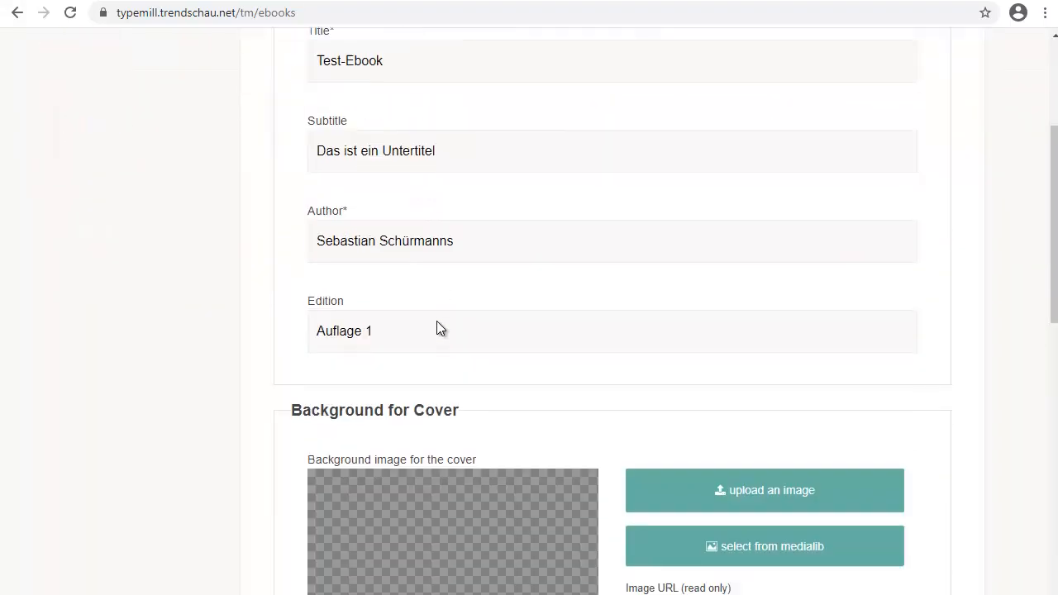
scroll(436, 328, "down", 3)
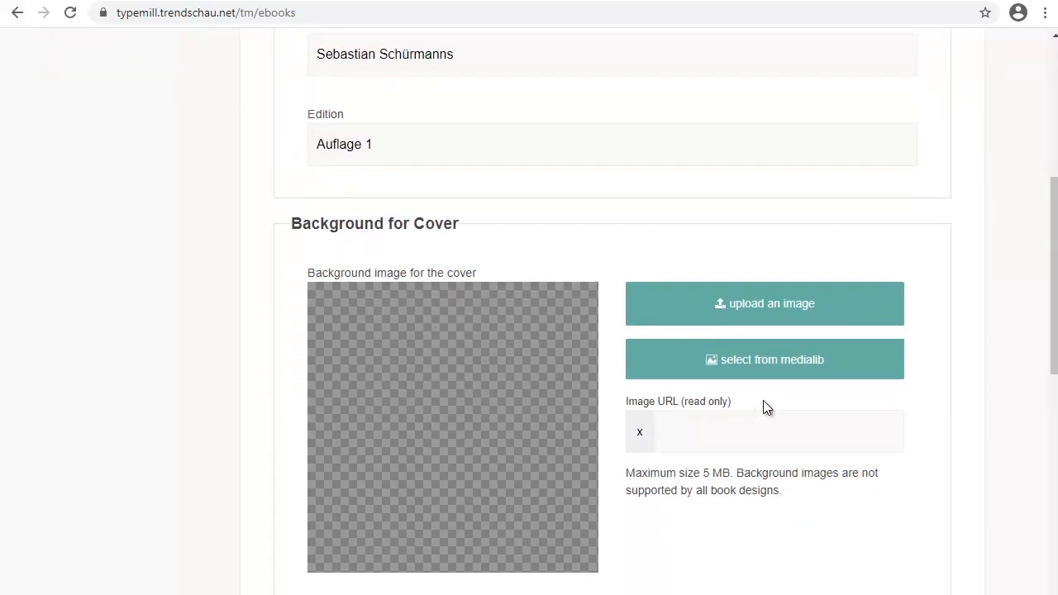
left_click(787, 354)
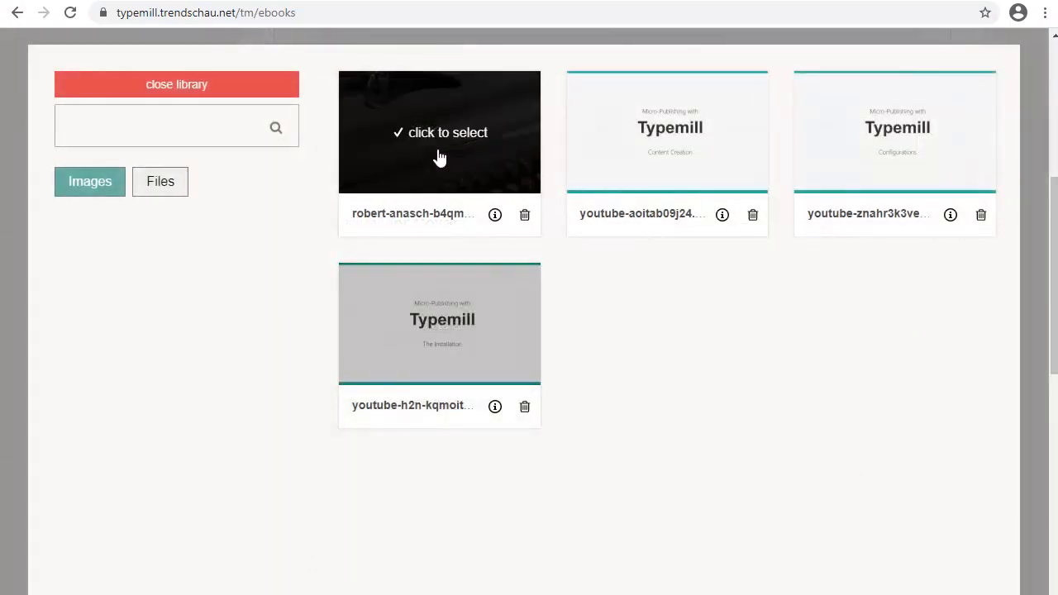
left_click(439, 157)
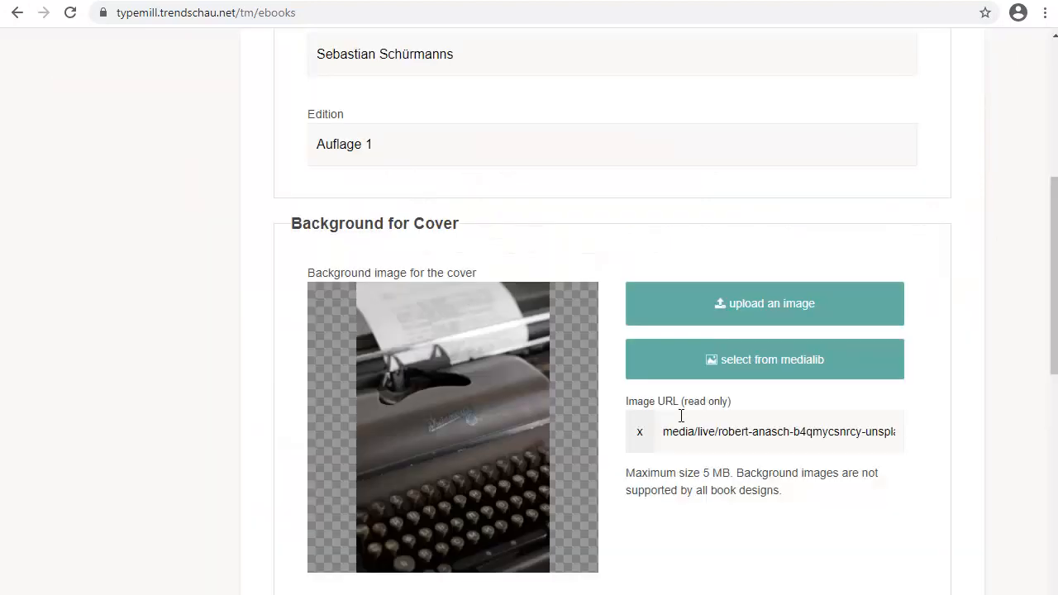
Try the option to use only the background image and hide all other content on the cover
scroll(680, 415, "down", 2)
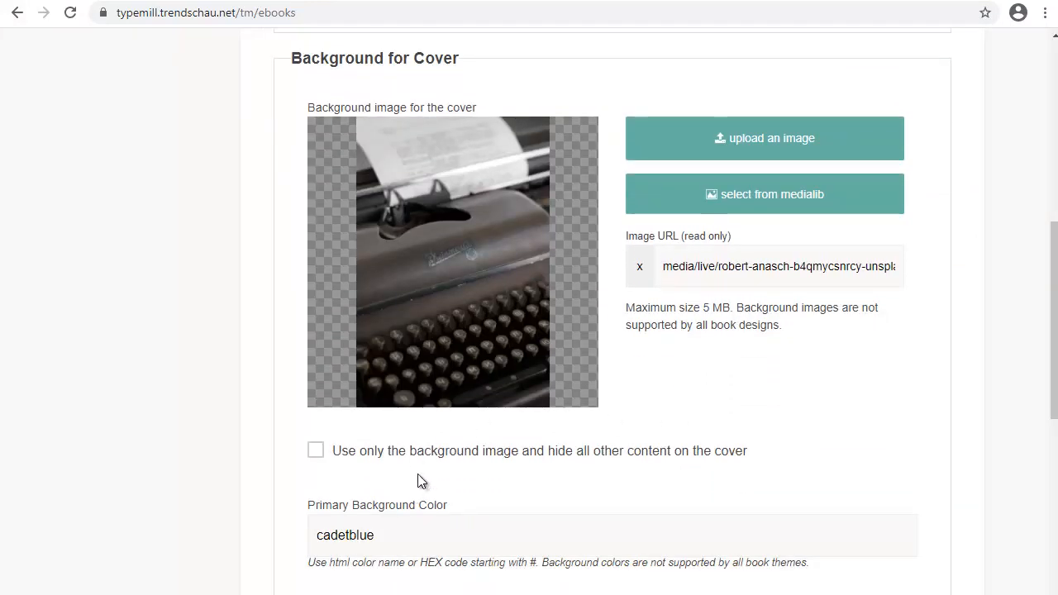
left_click(316, 457)
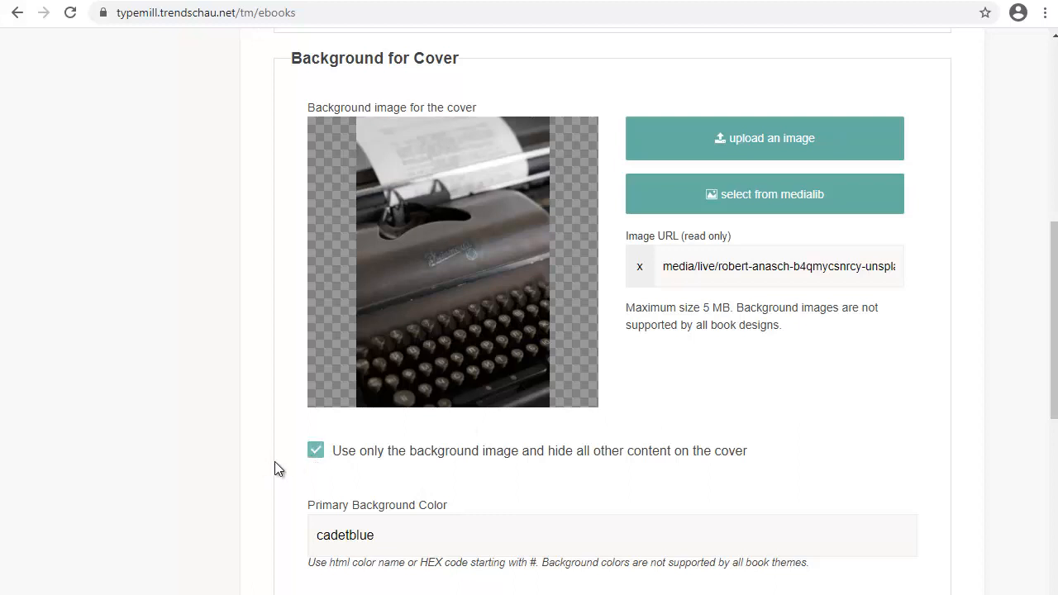
scroll(275, 461, "up", 8)
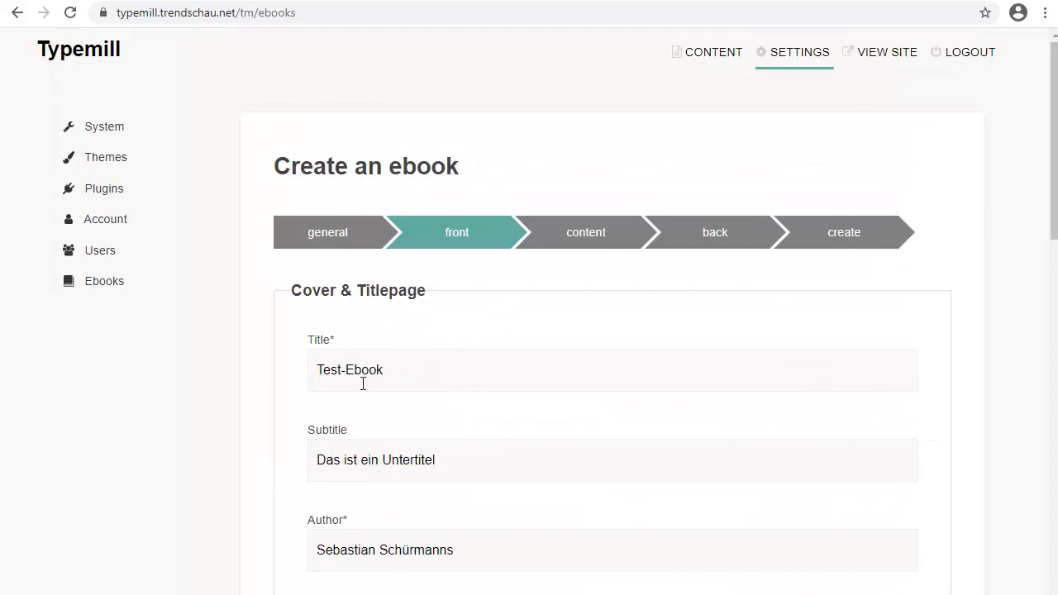
scroll(361, 383, "down", 6)
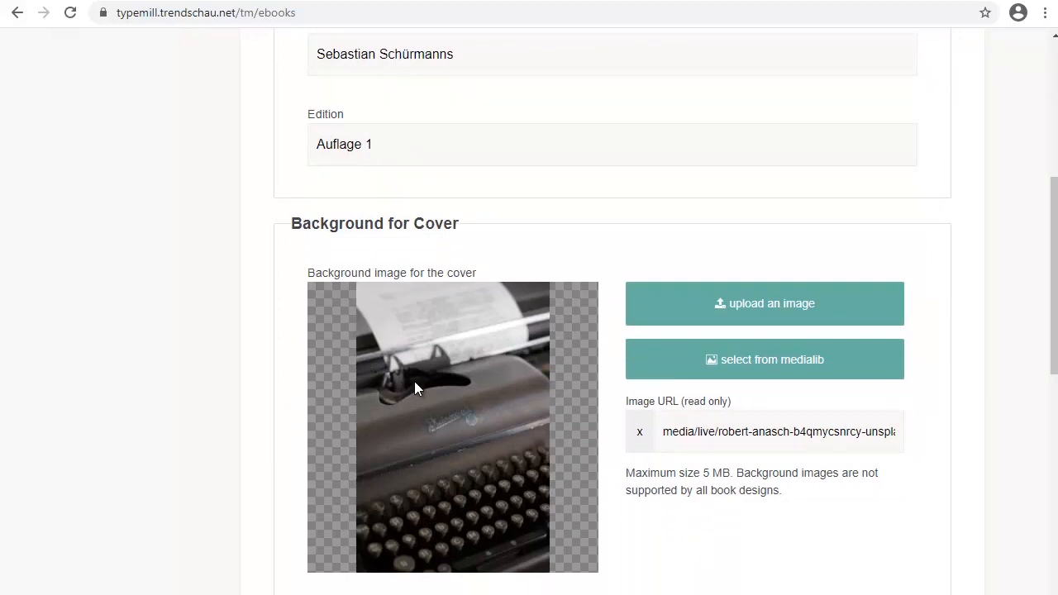
scroll(414, 381, "down", 1)
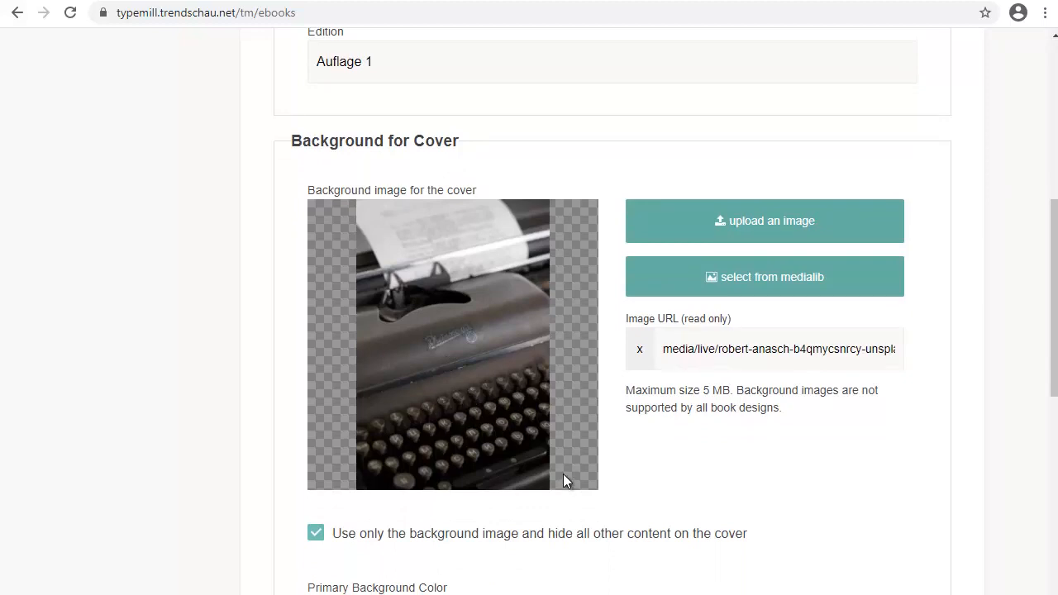
scroll(511, 488, "down", 2)
scroll(516, 458, "up", 1)
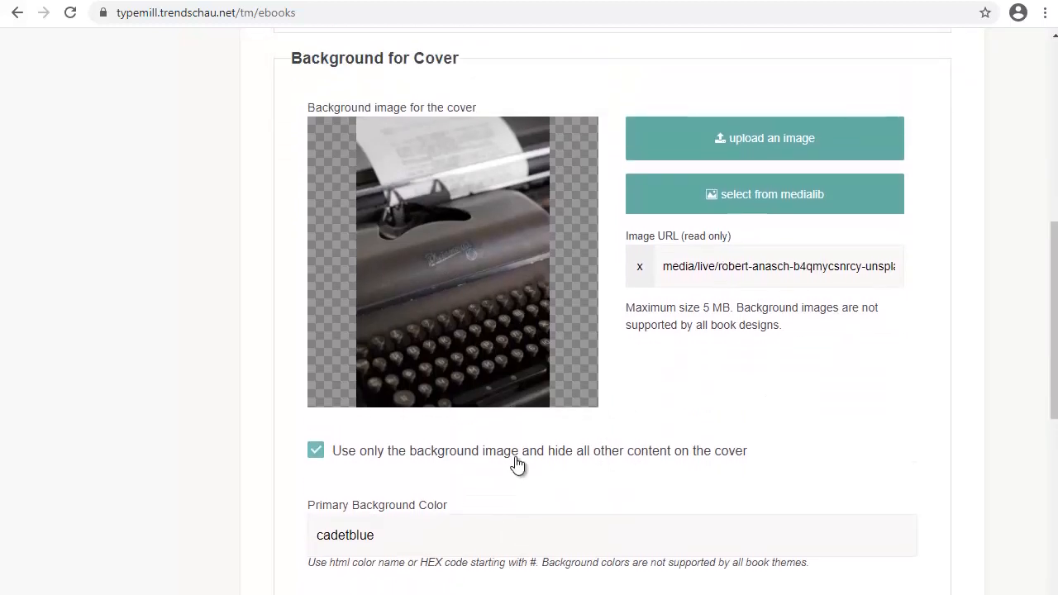
scroll(514, 466, "down", 3)
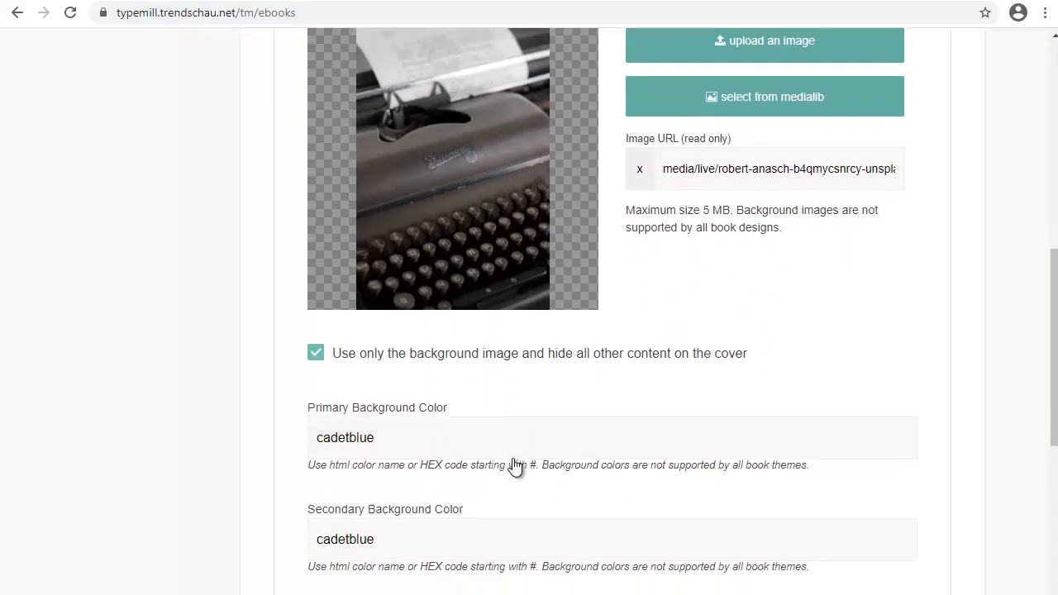
left_click(319, 206)
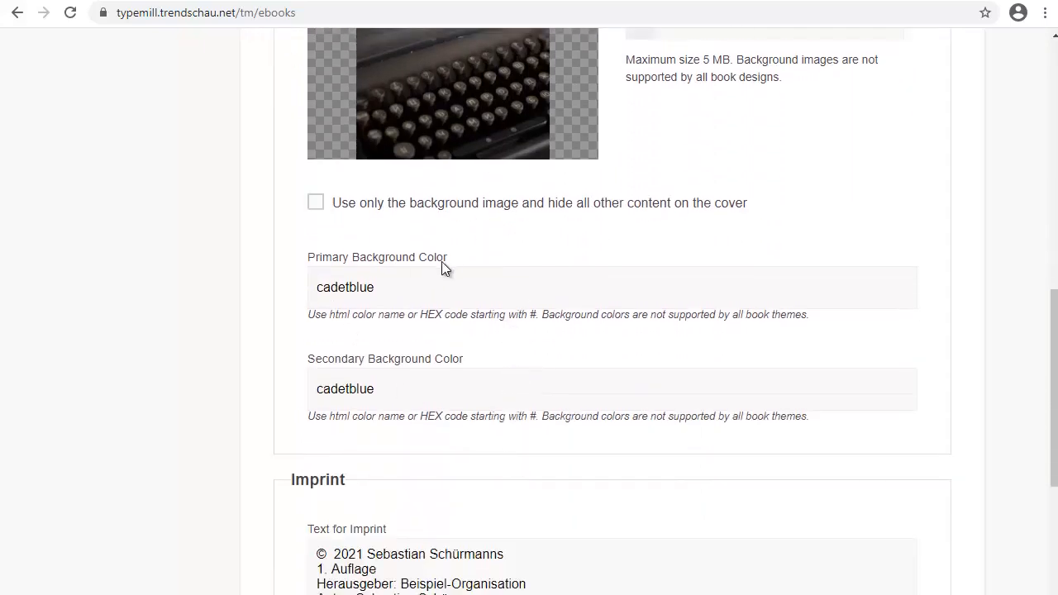
Insert a table of contents titled "Inhaltsverzeichnis" and set its number of headline levels
scroll(442, 261, "down", 2)
scroll(384, 347, "down", 1)
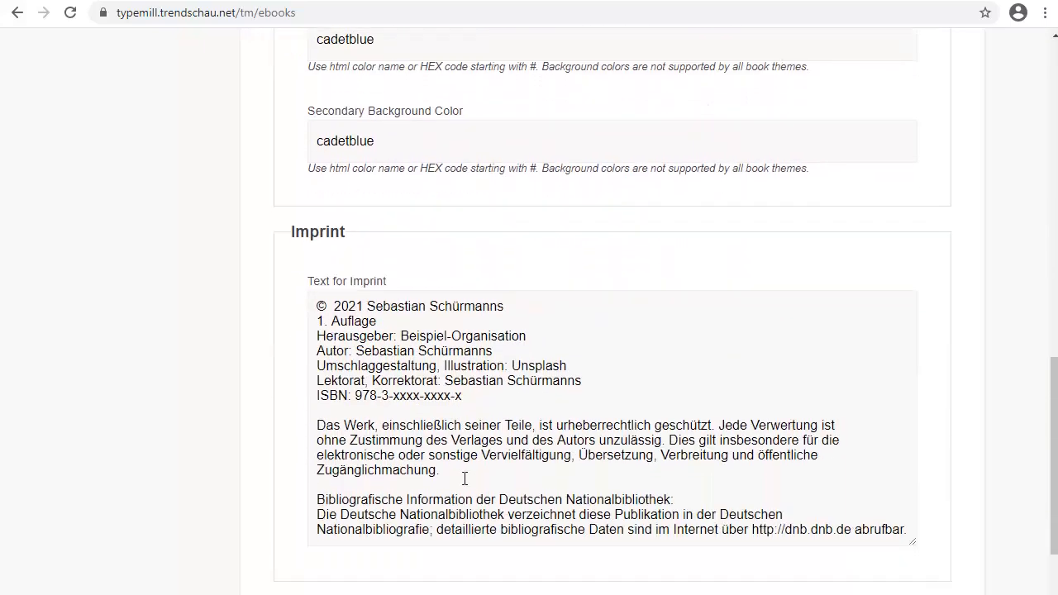
scroll(446, 305, "down", 3)
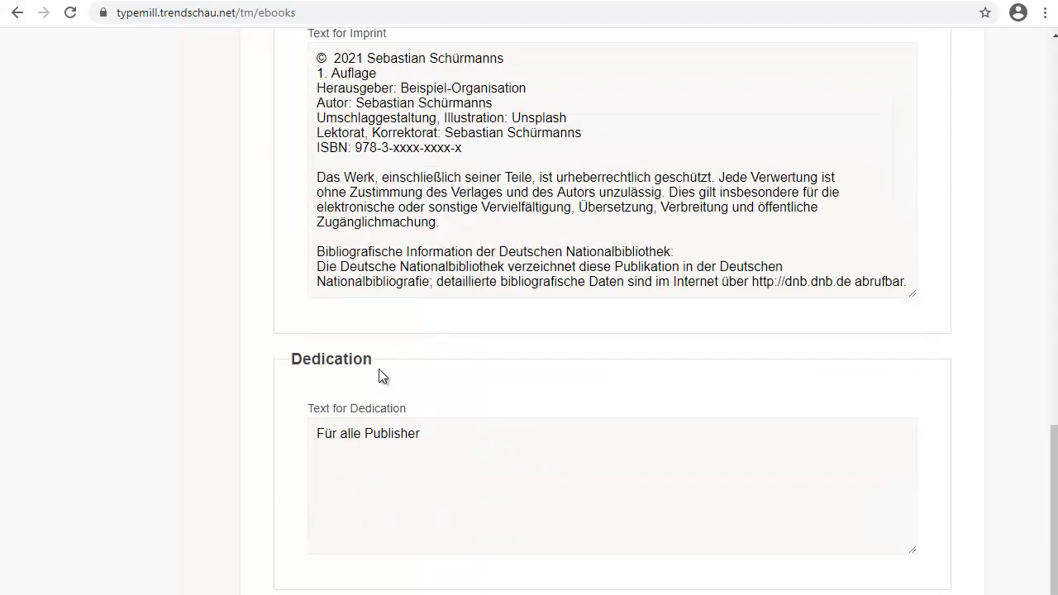
scroll(478, 466, "down", 5)
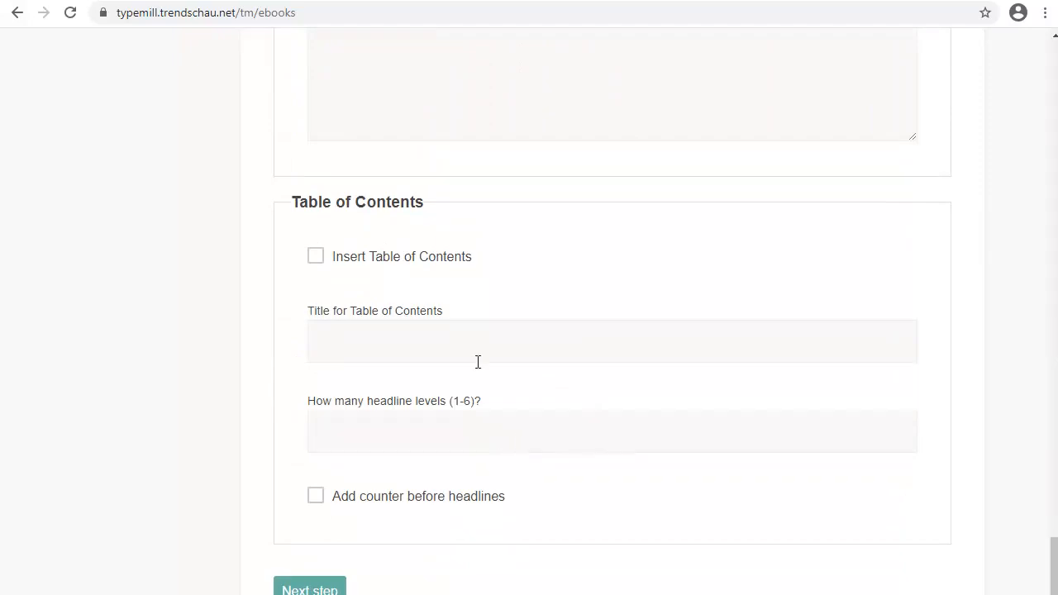
left_click(331, 261)
left_click(361, 352)
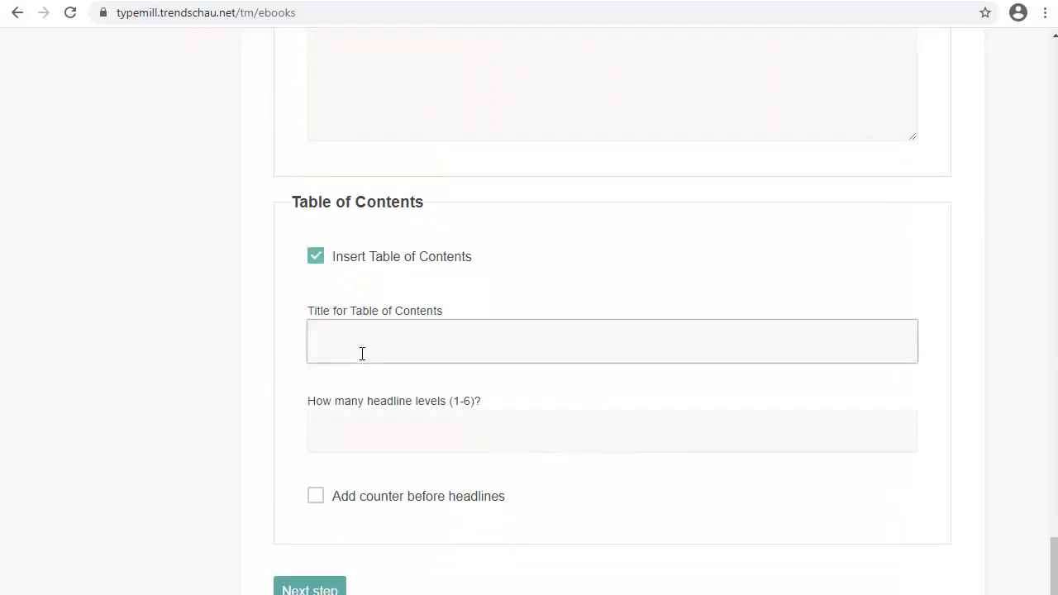
left_click(347, 293)
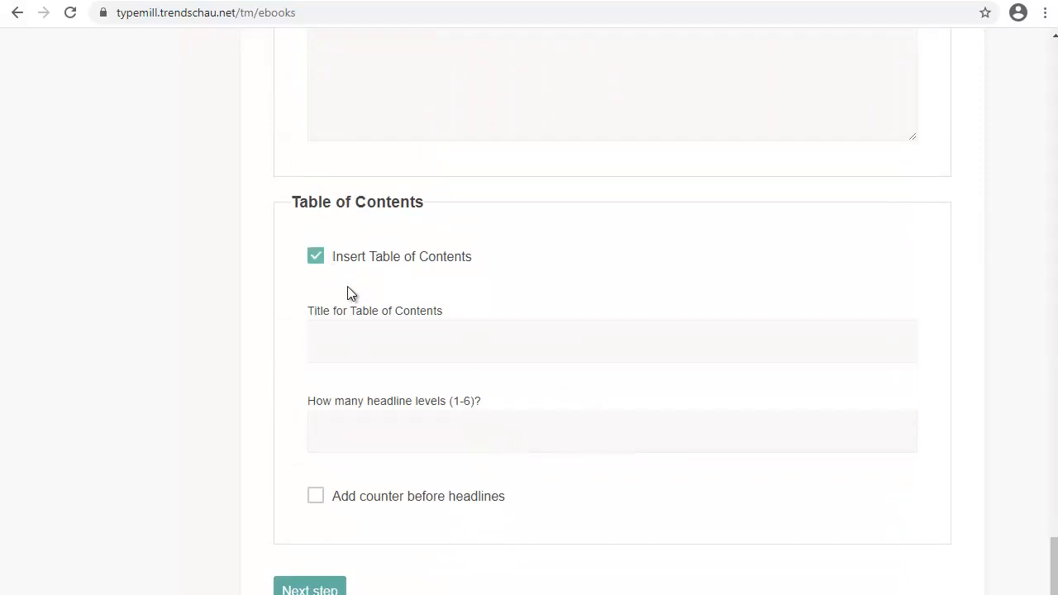
left_click(351, 343)
type("Inha")
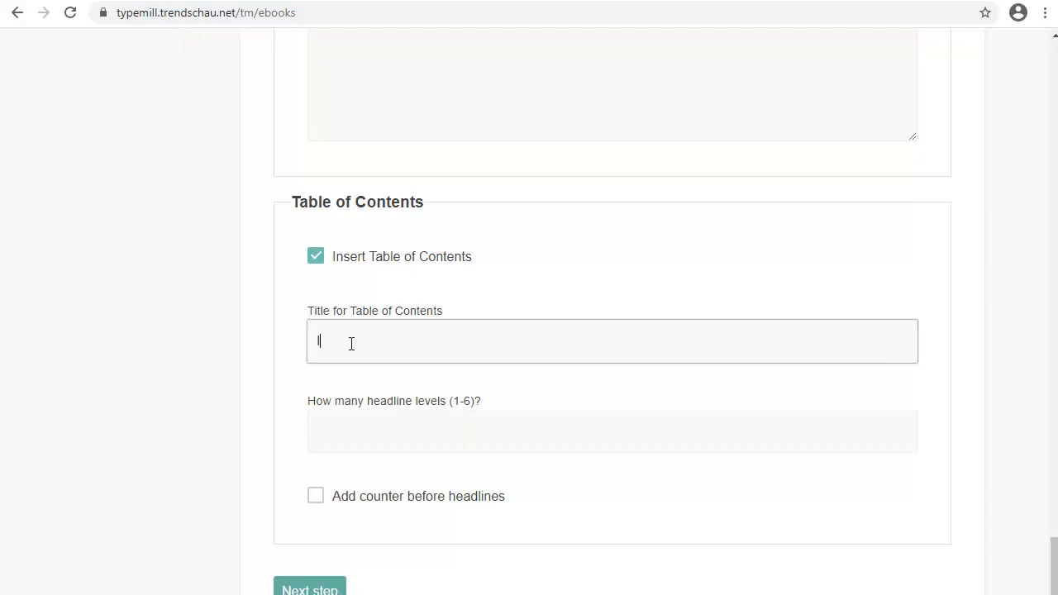
type("ltsverzeichnis")
key("Tab")
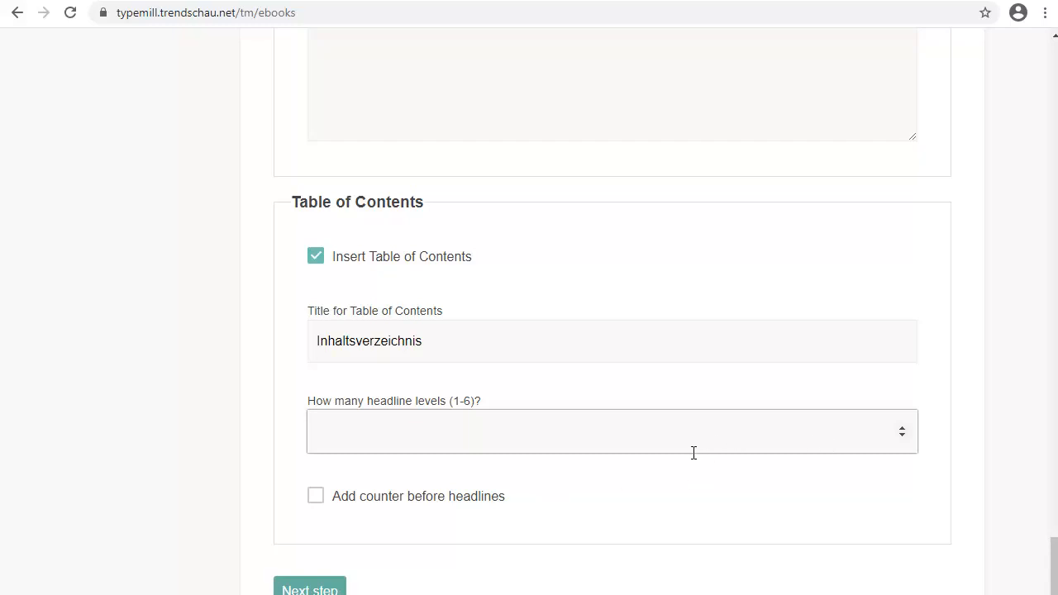
left_click(902, 427)
left_click(901, 427)
Advance the wizard through the content and back steps to the create step and generate the HTML/PDF ebook preview
scroll(638, 438, "down", 1)
left_click(319, 583)
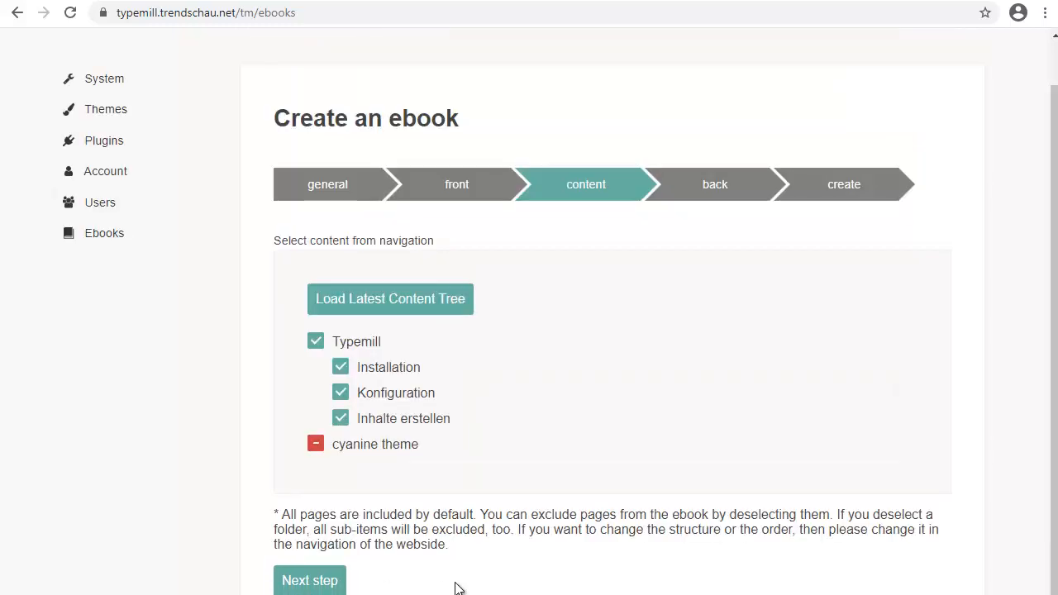
left_click(704, 191)
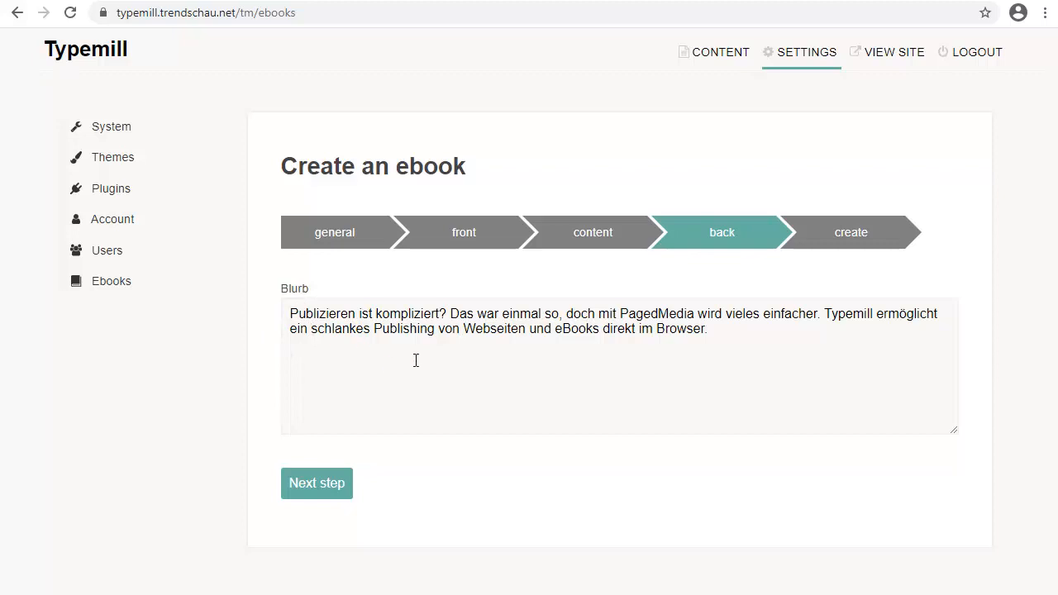
left_click(332, 491)
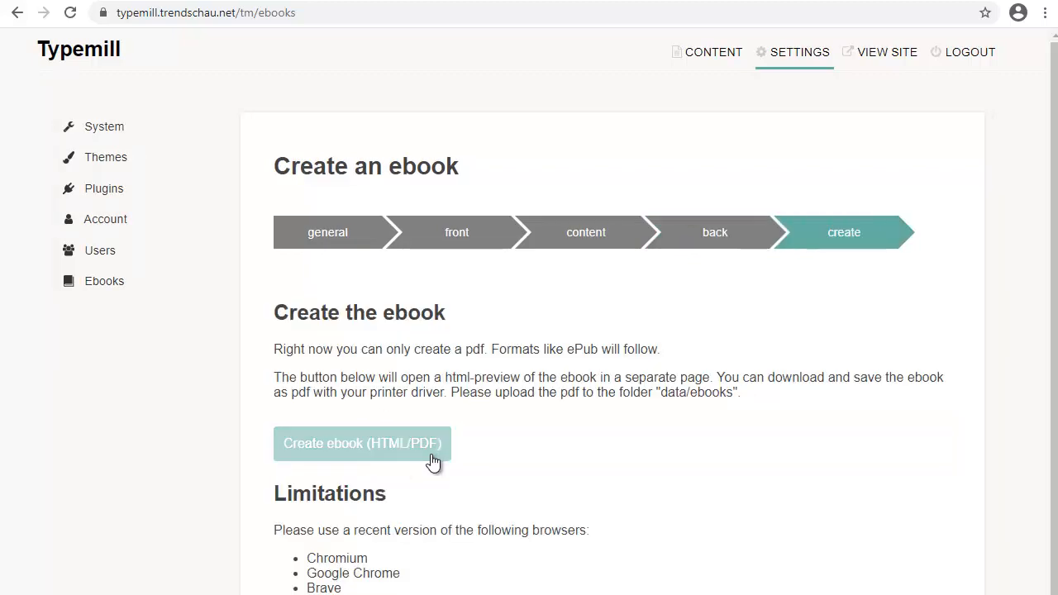
scroll(531, 325, "down", 2)
scroll(525, 323, "up", 2)
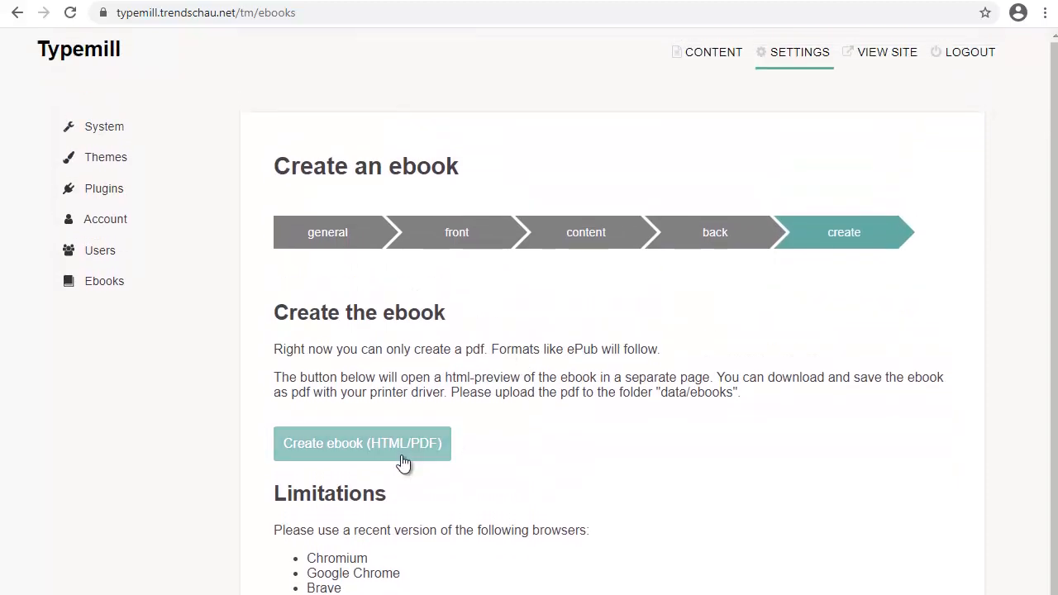
left_click(437, 449)
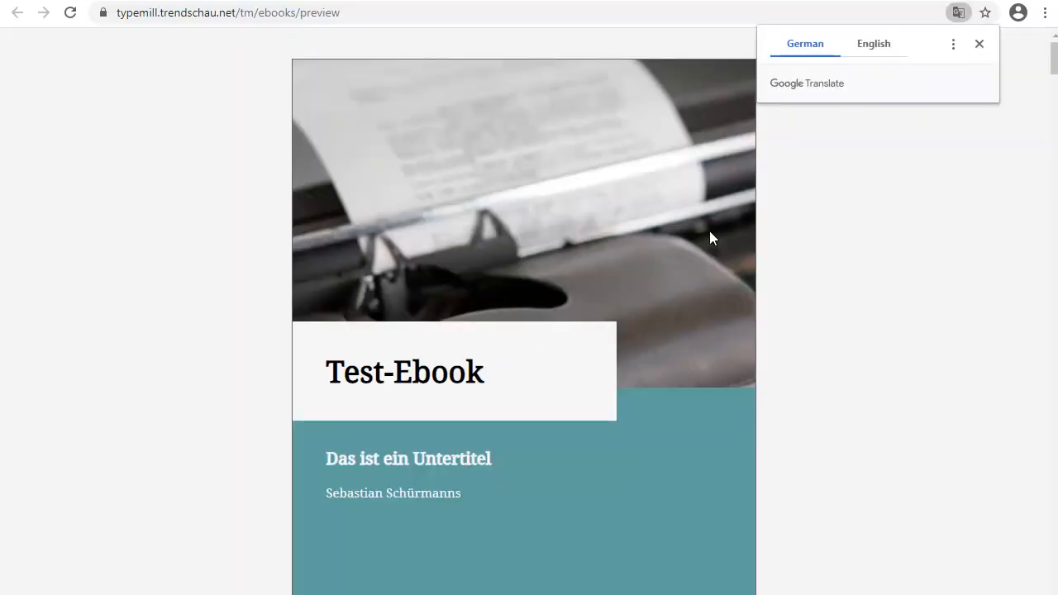
Examine the ebook preview from the cover through the imprint, table of contents, chapters and endnotes page to the back cover blurb
scroll(887, 194, "down", 10)
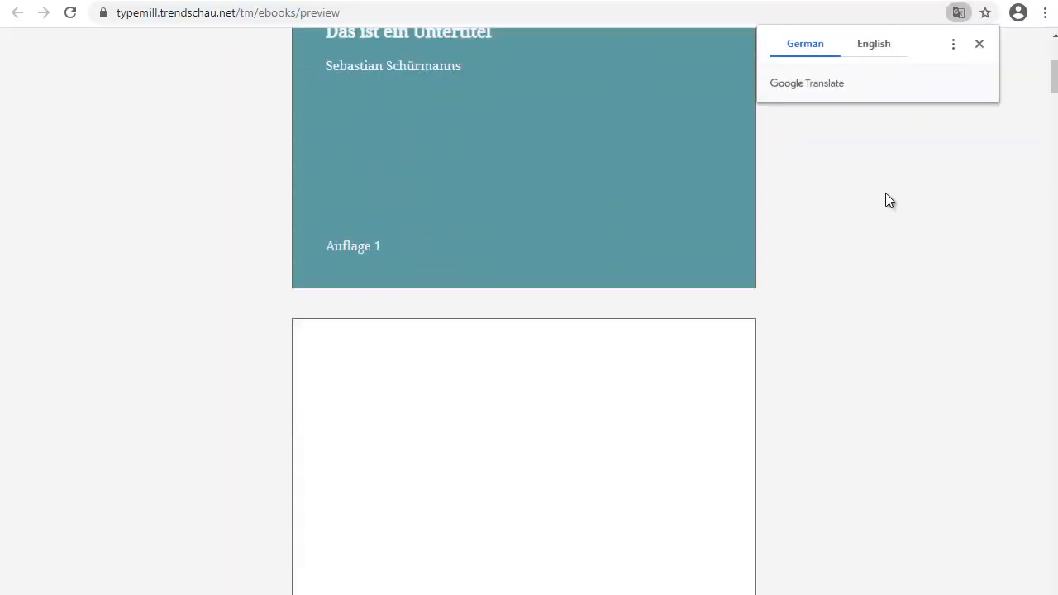
scroll(884, 199, "down", 5)
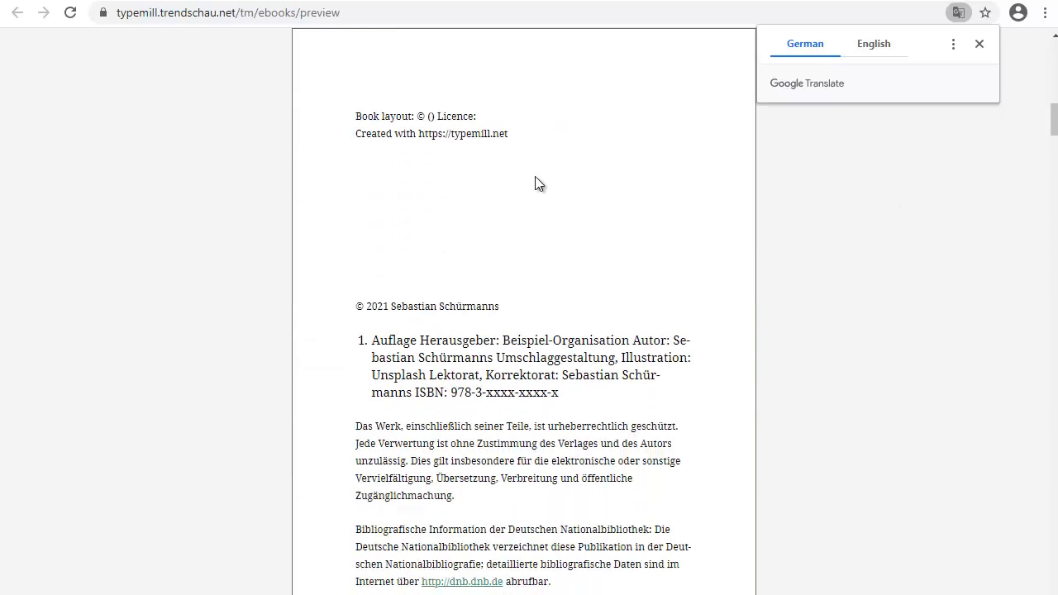
scroll(391, 351, "up", 2)
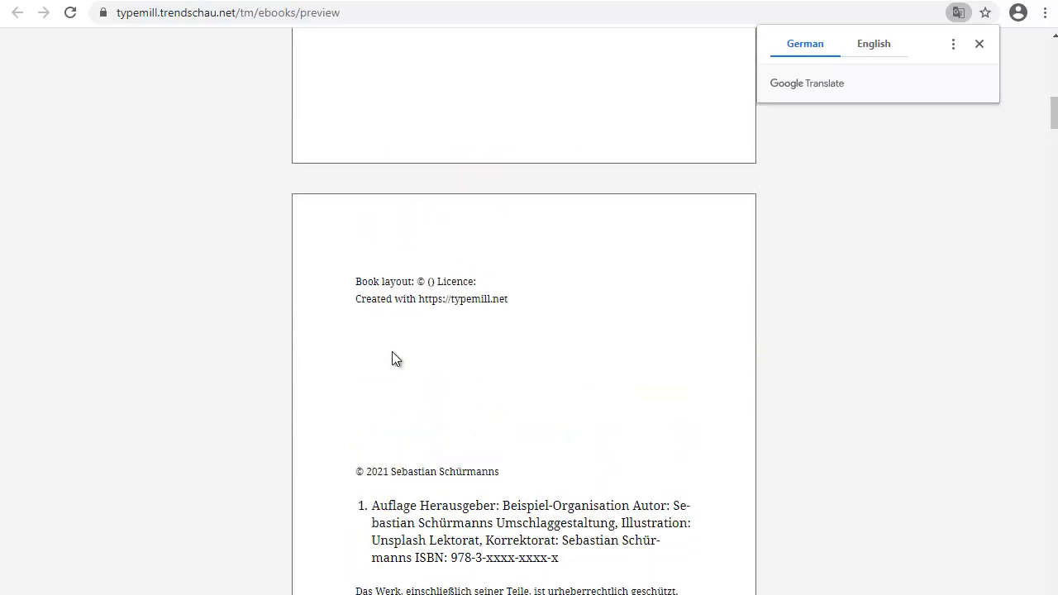
scroll(392, 351, "down", 2)
scroll(684, 326, "down", 7)
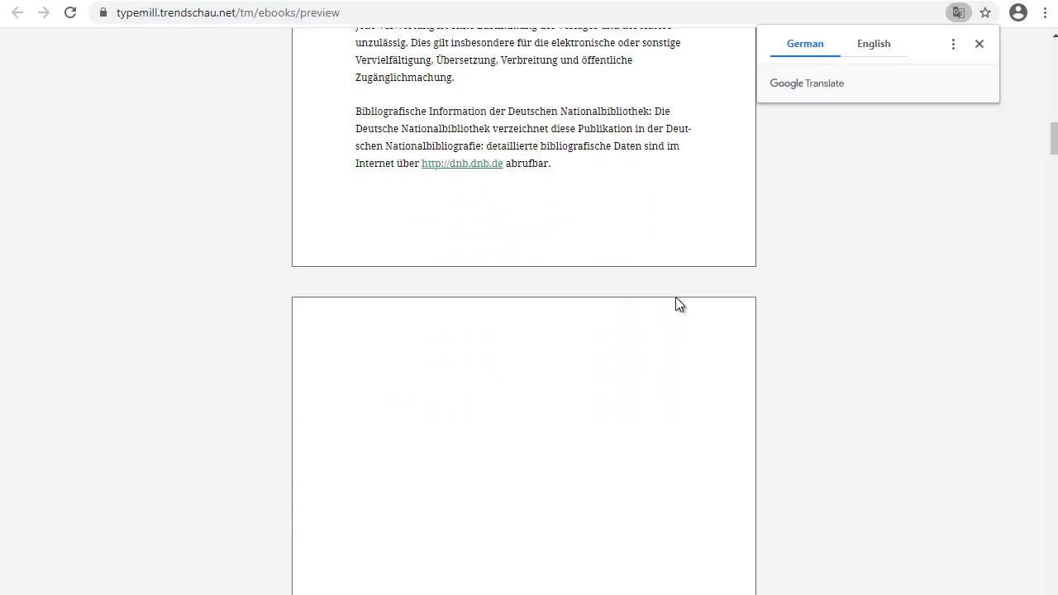
scroll(675, 296, "down", 4)
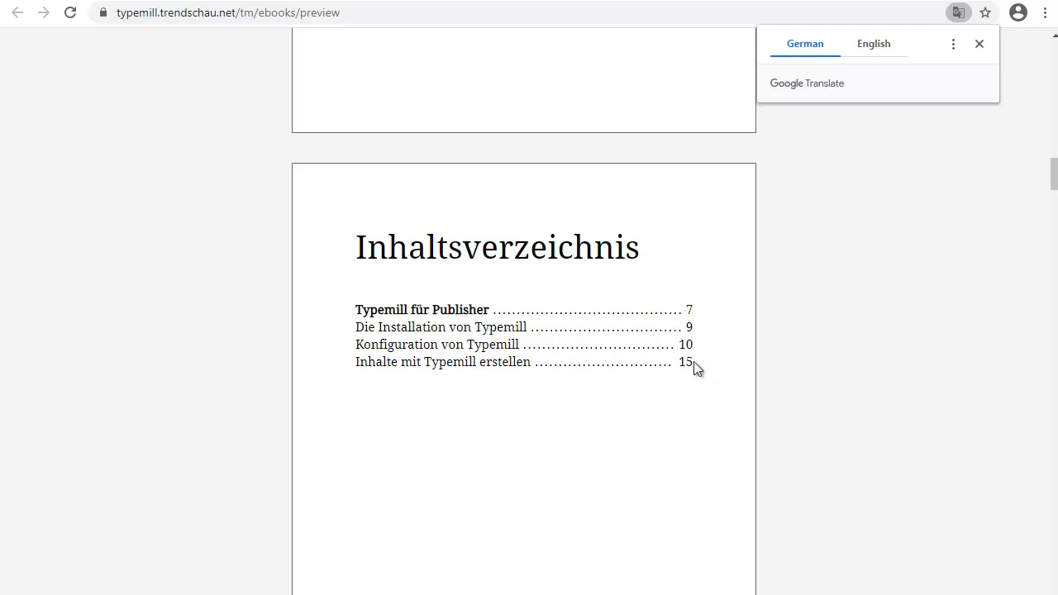
scroll(776, 306, "down", 10)
scroll(775, 300, "down", 15)
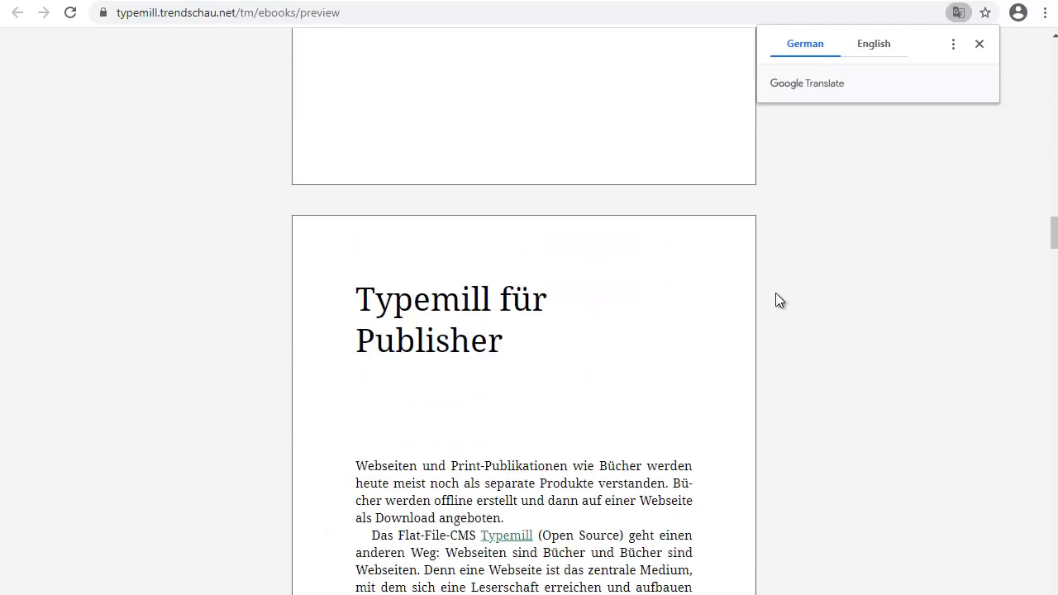
scroll(774, 288, "down", 20)
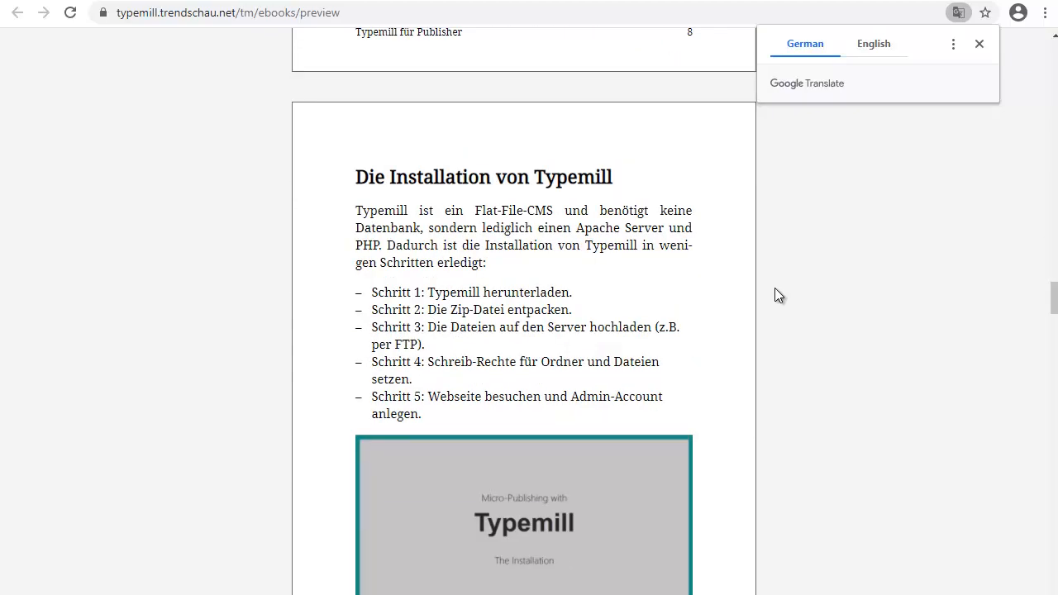
scroll(770, 290, "down", 20)
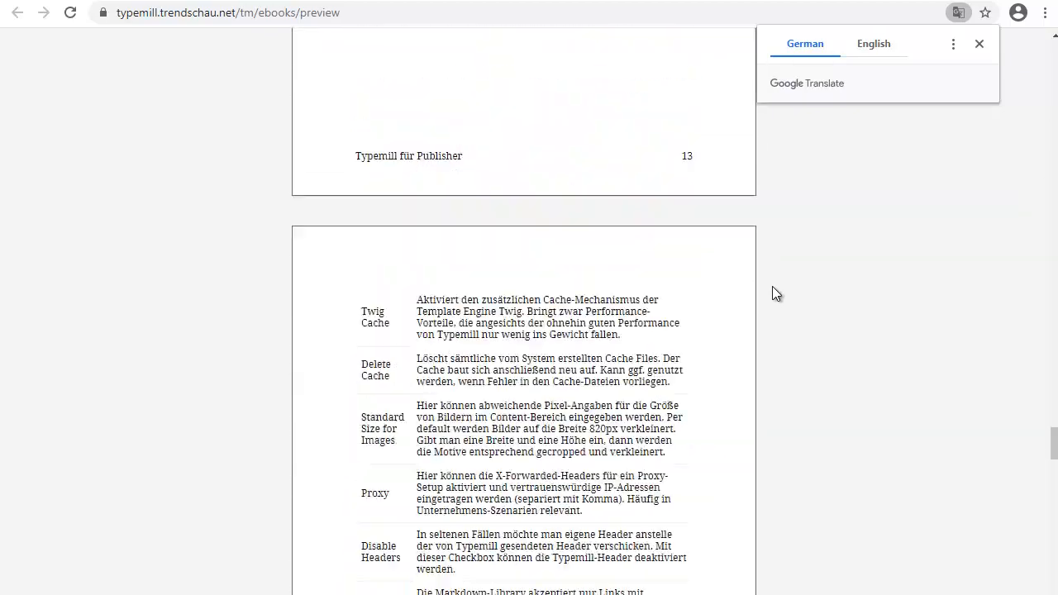
scroll(767, 287, "down", 20)
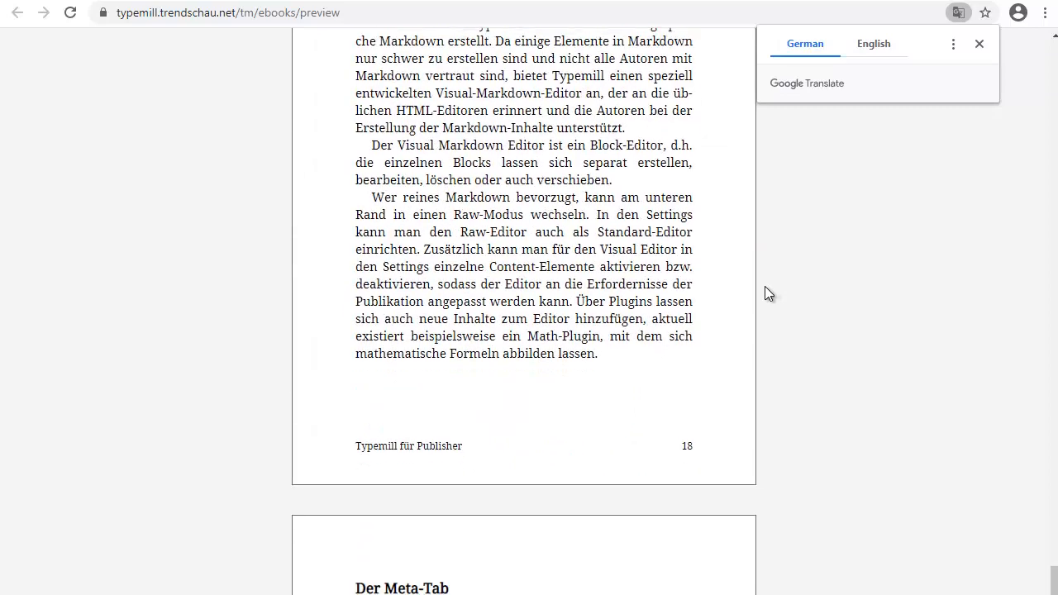
scroll(755, 283, "down", 4)
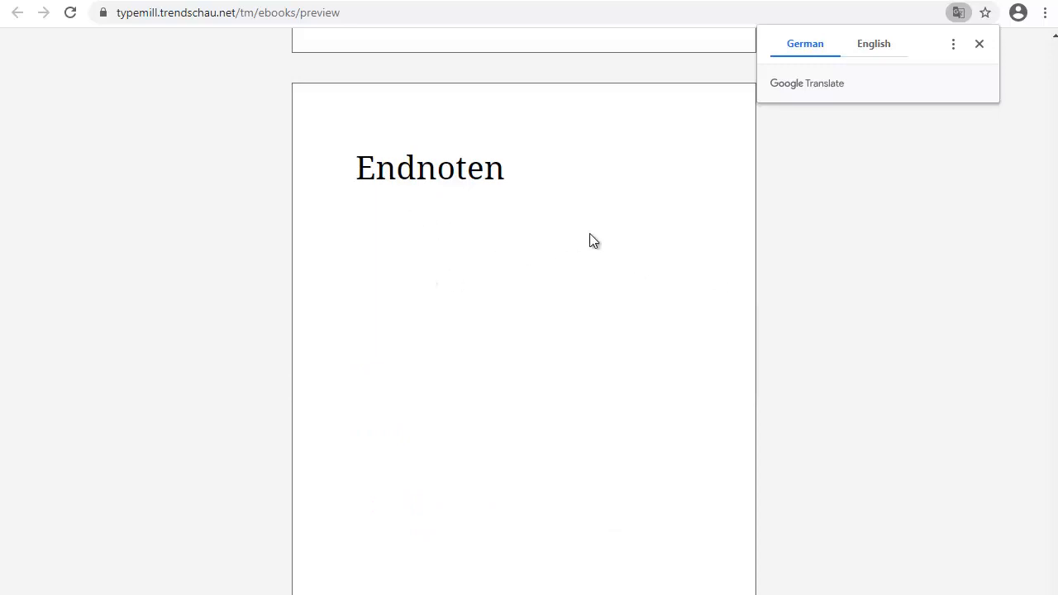
scroll(642, 235, "down", 8)
scroll(638, 215, "down", 6)
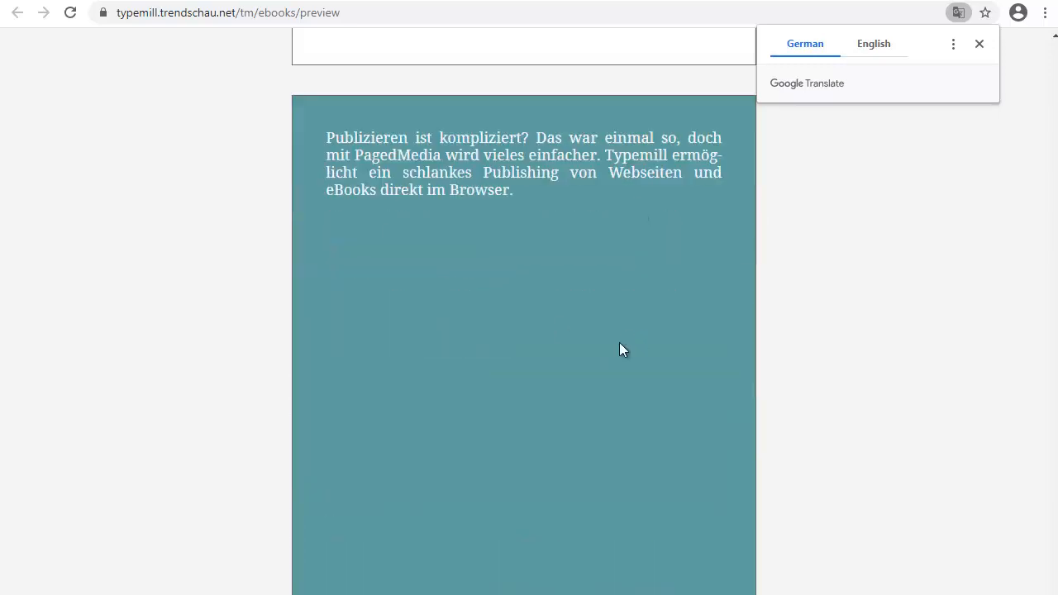
Leave the ebook preview and expand the ebooks plugin's settings to view its options for the settings page and content pages
left_click(388, 0)
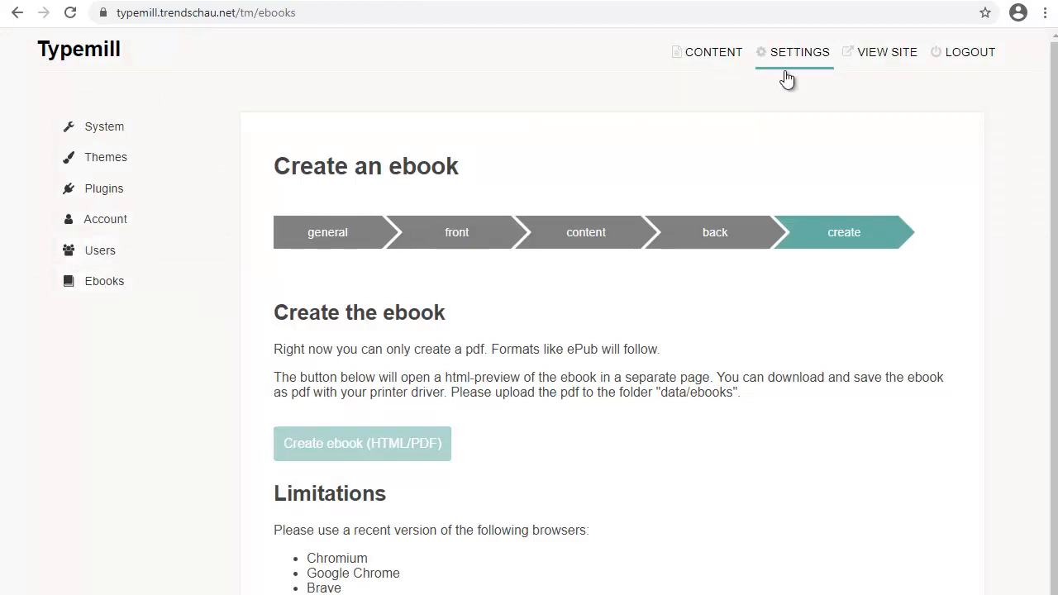
left_click(135, 198)
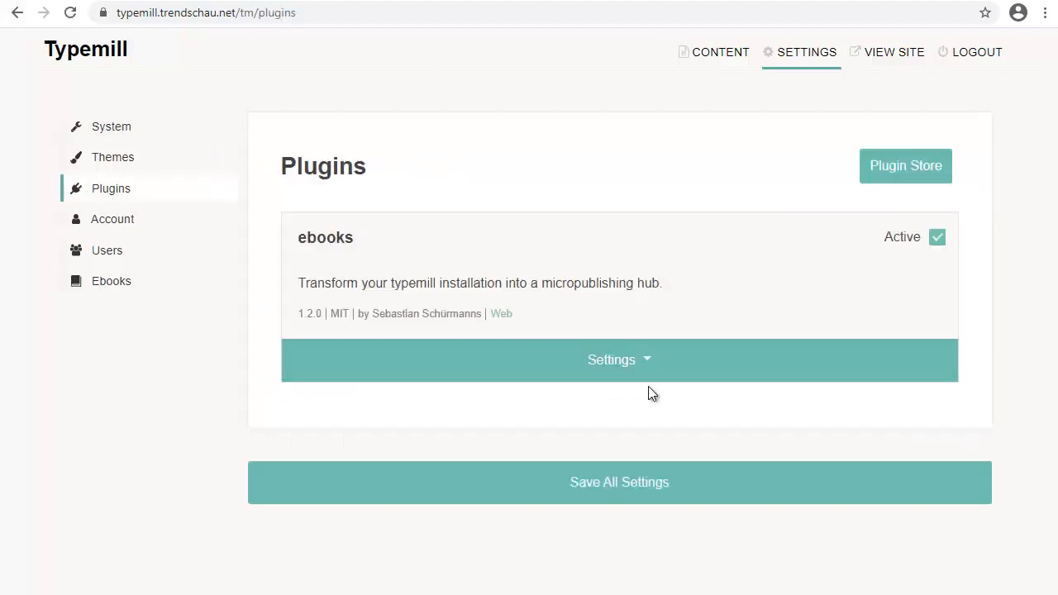
left_click(633, 369)
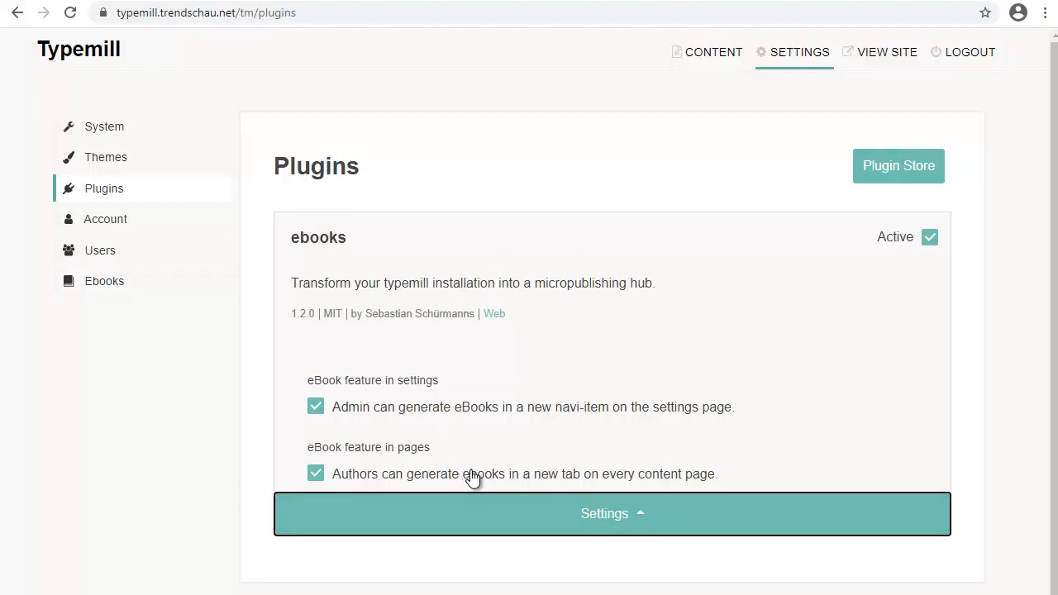
Open the Typemill folder page in the content editor and show its own ebooks wizard
left_click(727, 50)
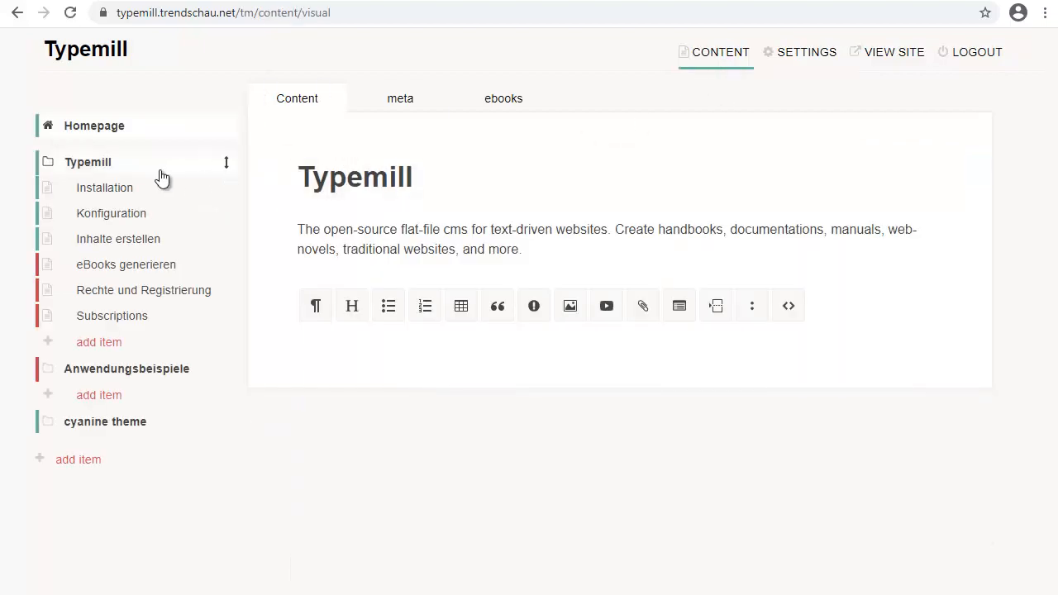
left_click(108, 170)
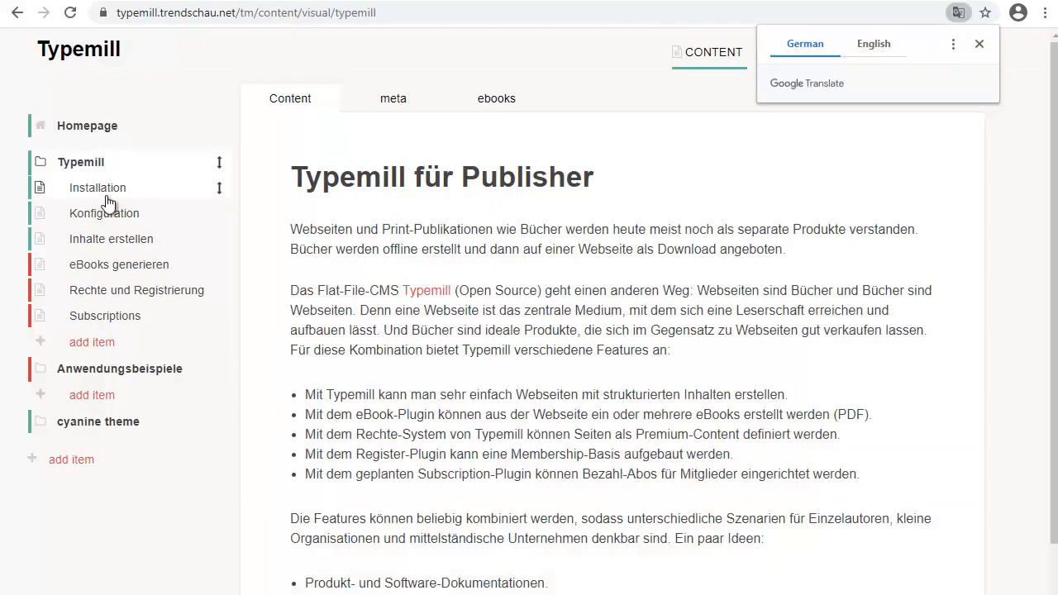
left_click(508, 99)
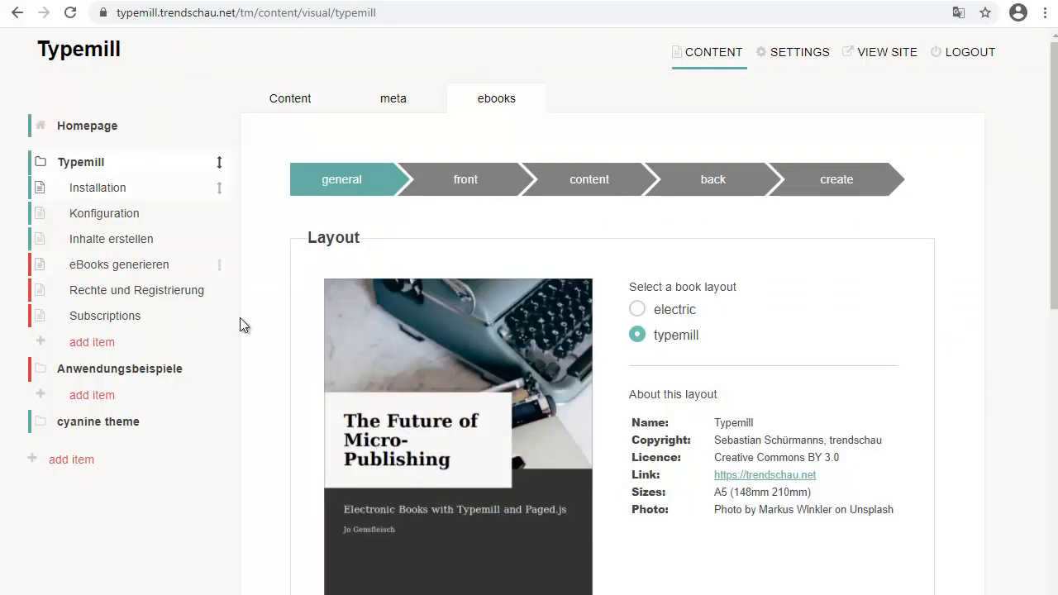
Examine the page-level ebook wizard's general settings from layout through additional settings, and open its content selection step
scroll(475, 231, "down", 9)
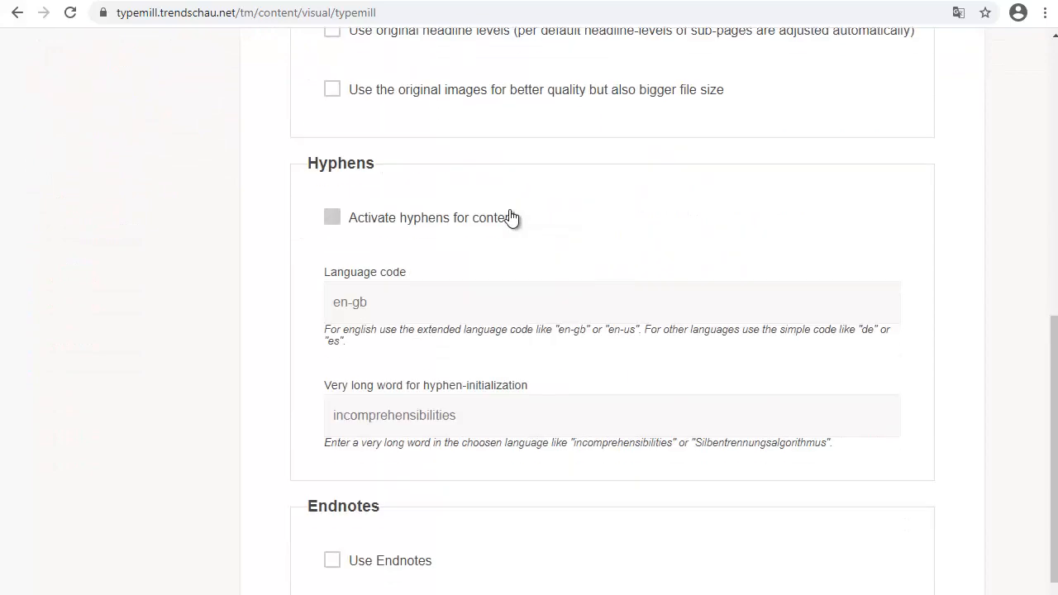
scroll(508, 215, "down", 4)
scroll(499, 219, "up", 7)
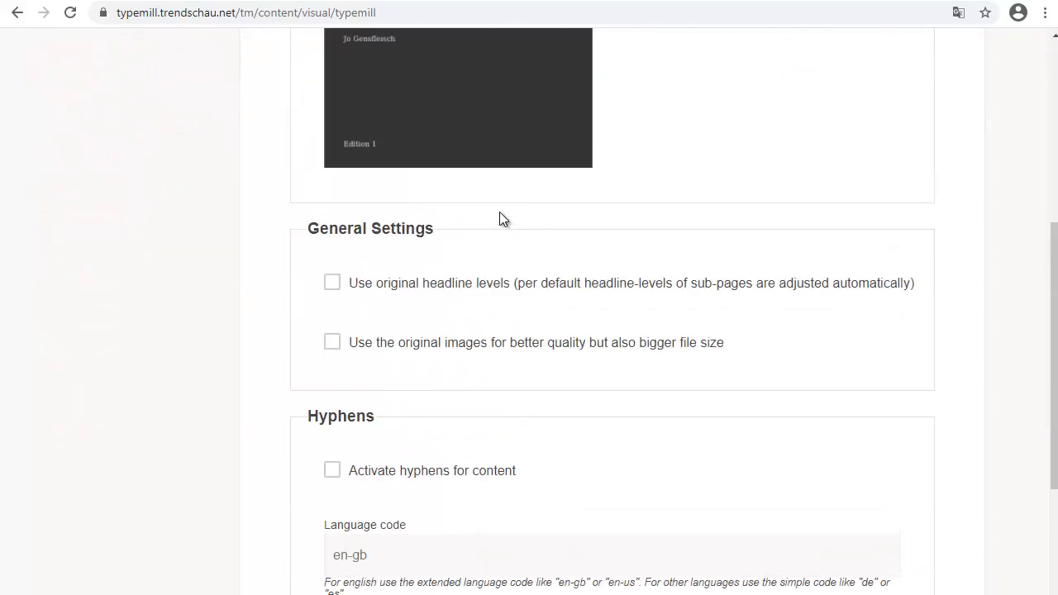
scroll(499, 212, "up", 6)
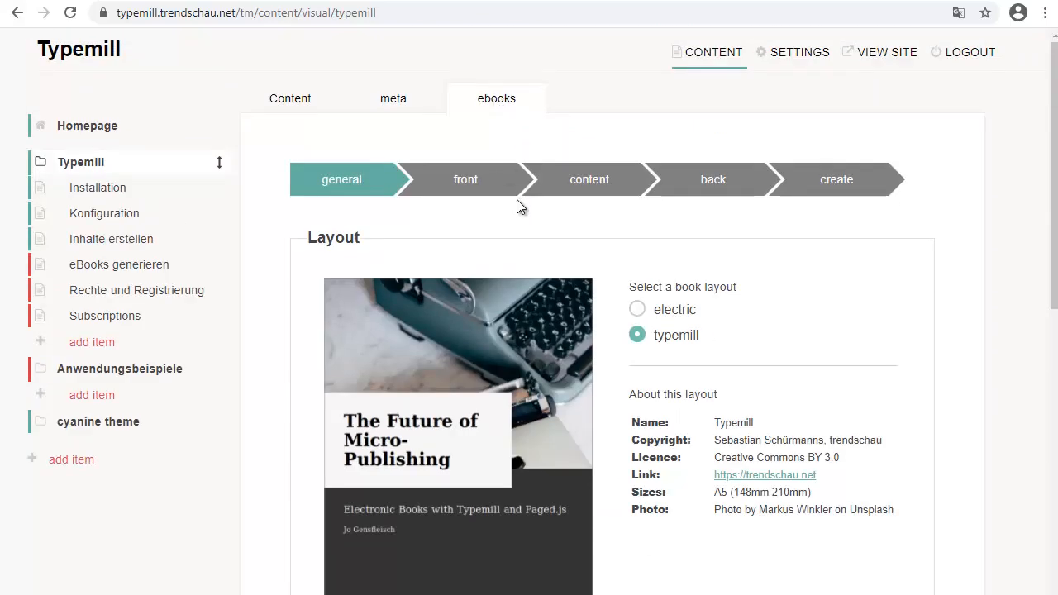
scroll(516, 199, "down", 4)
scroll(513, 202, "up", 4)
scroll(514, 199, "down", 12)
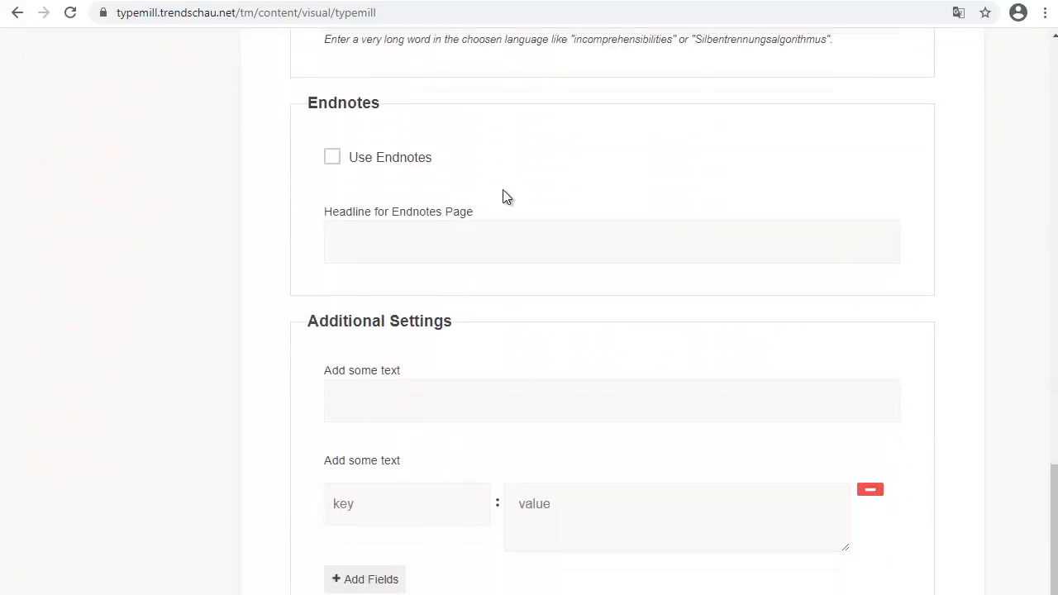
scroll(444, 293, "up", 12)
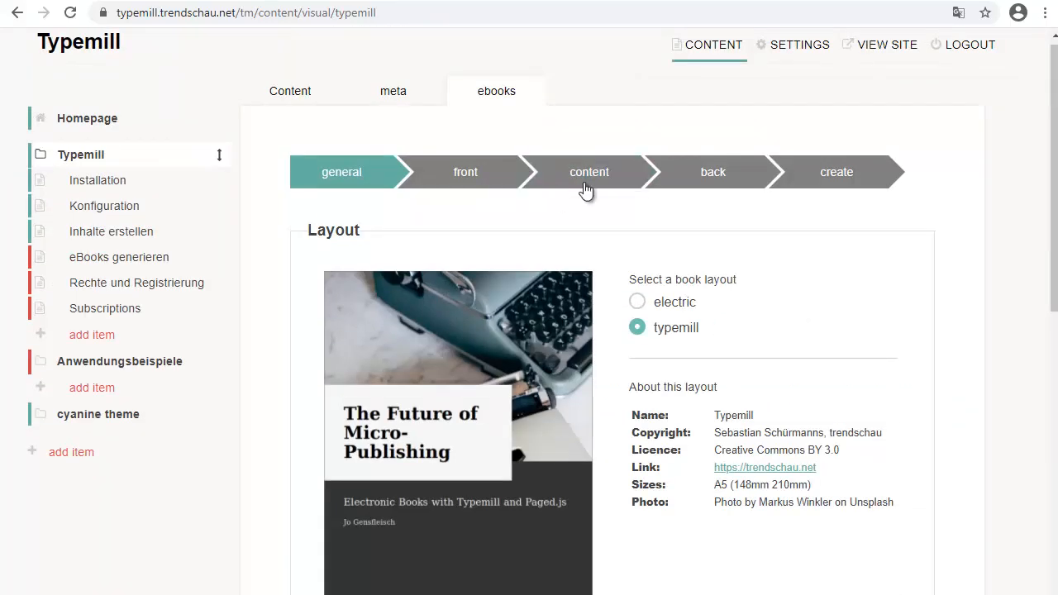
left_click(585, 190)
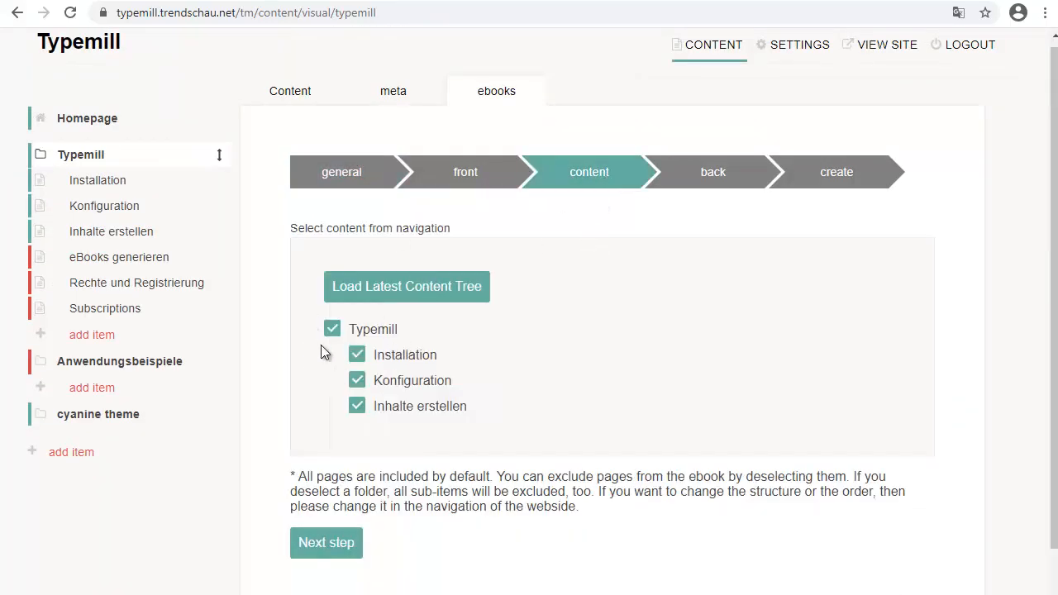